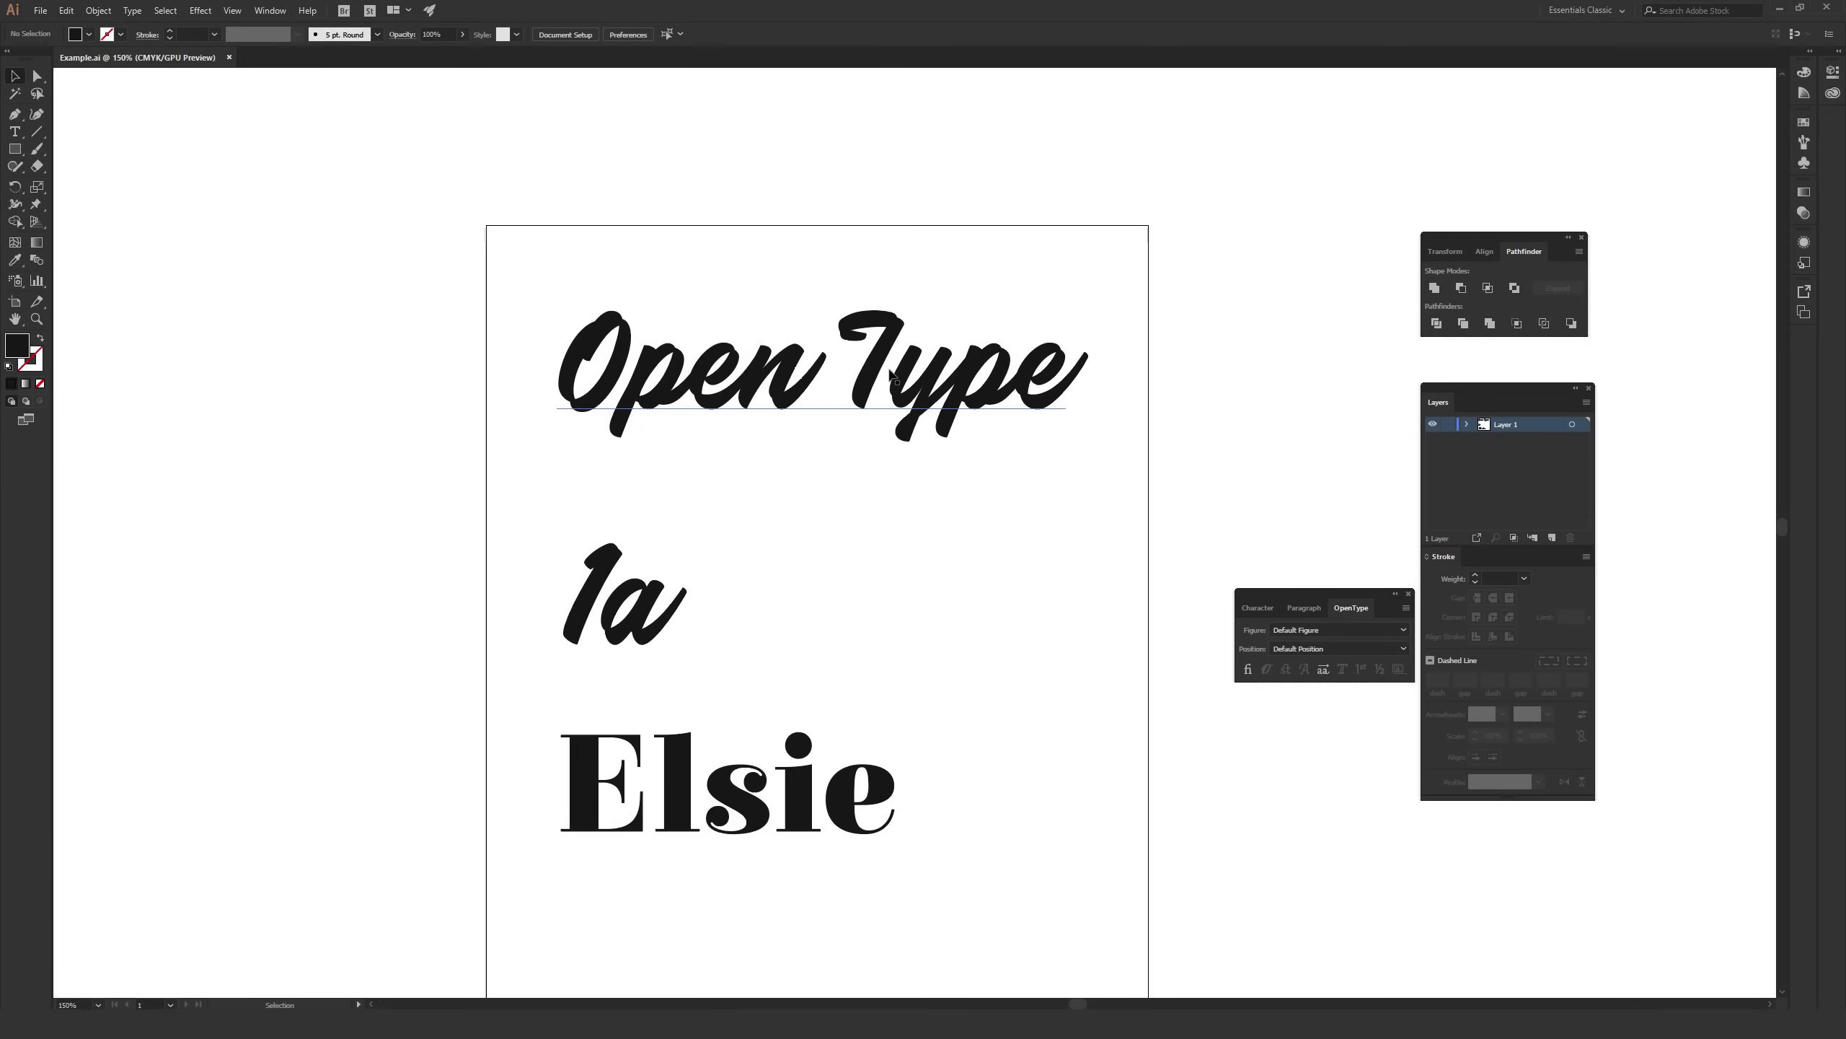
Select the 'Open Type' text object, not Elsie, and open the Control bar font list
left_click(893, 374)
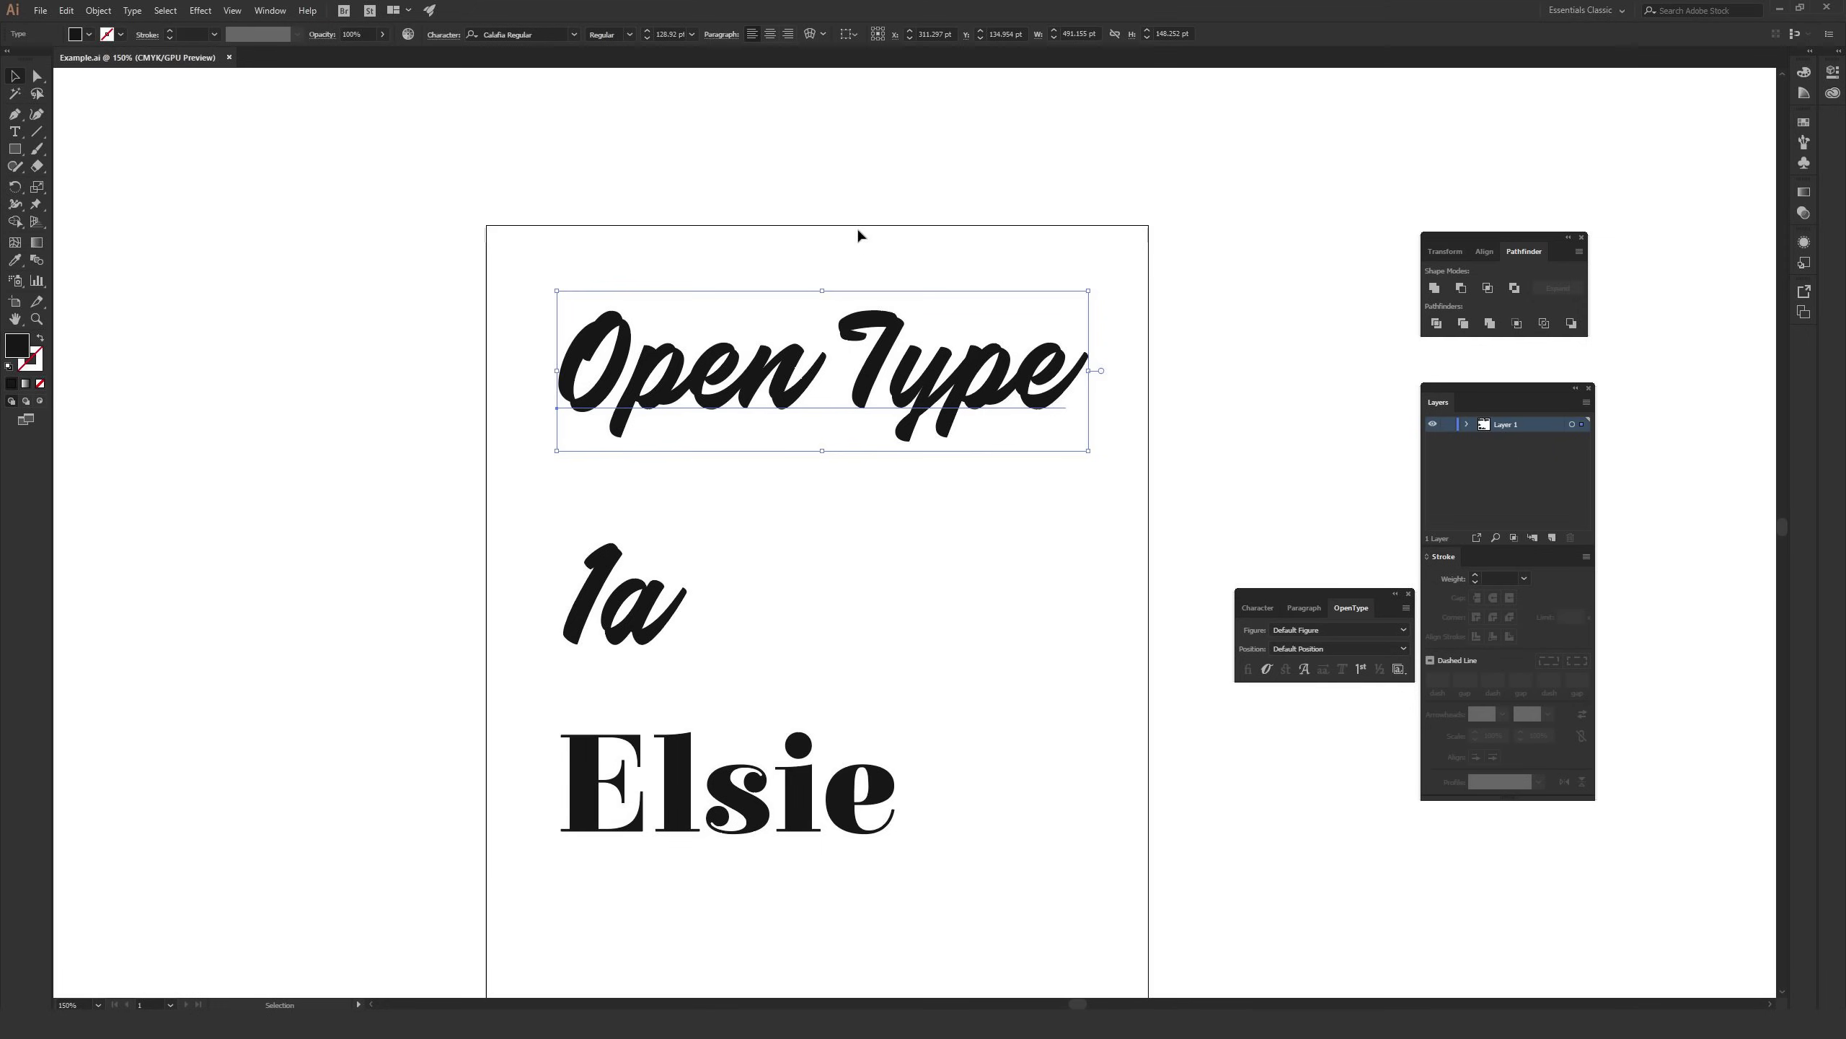
left_click(725, 800)
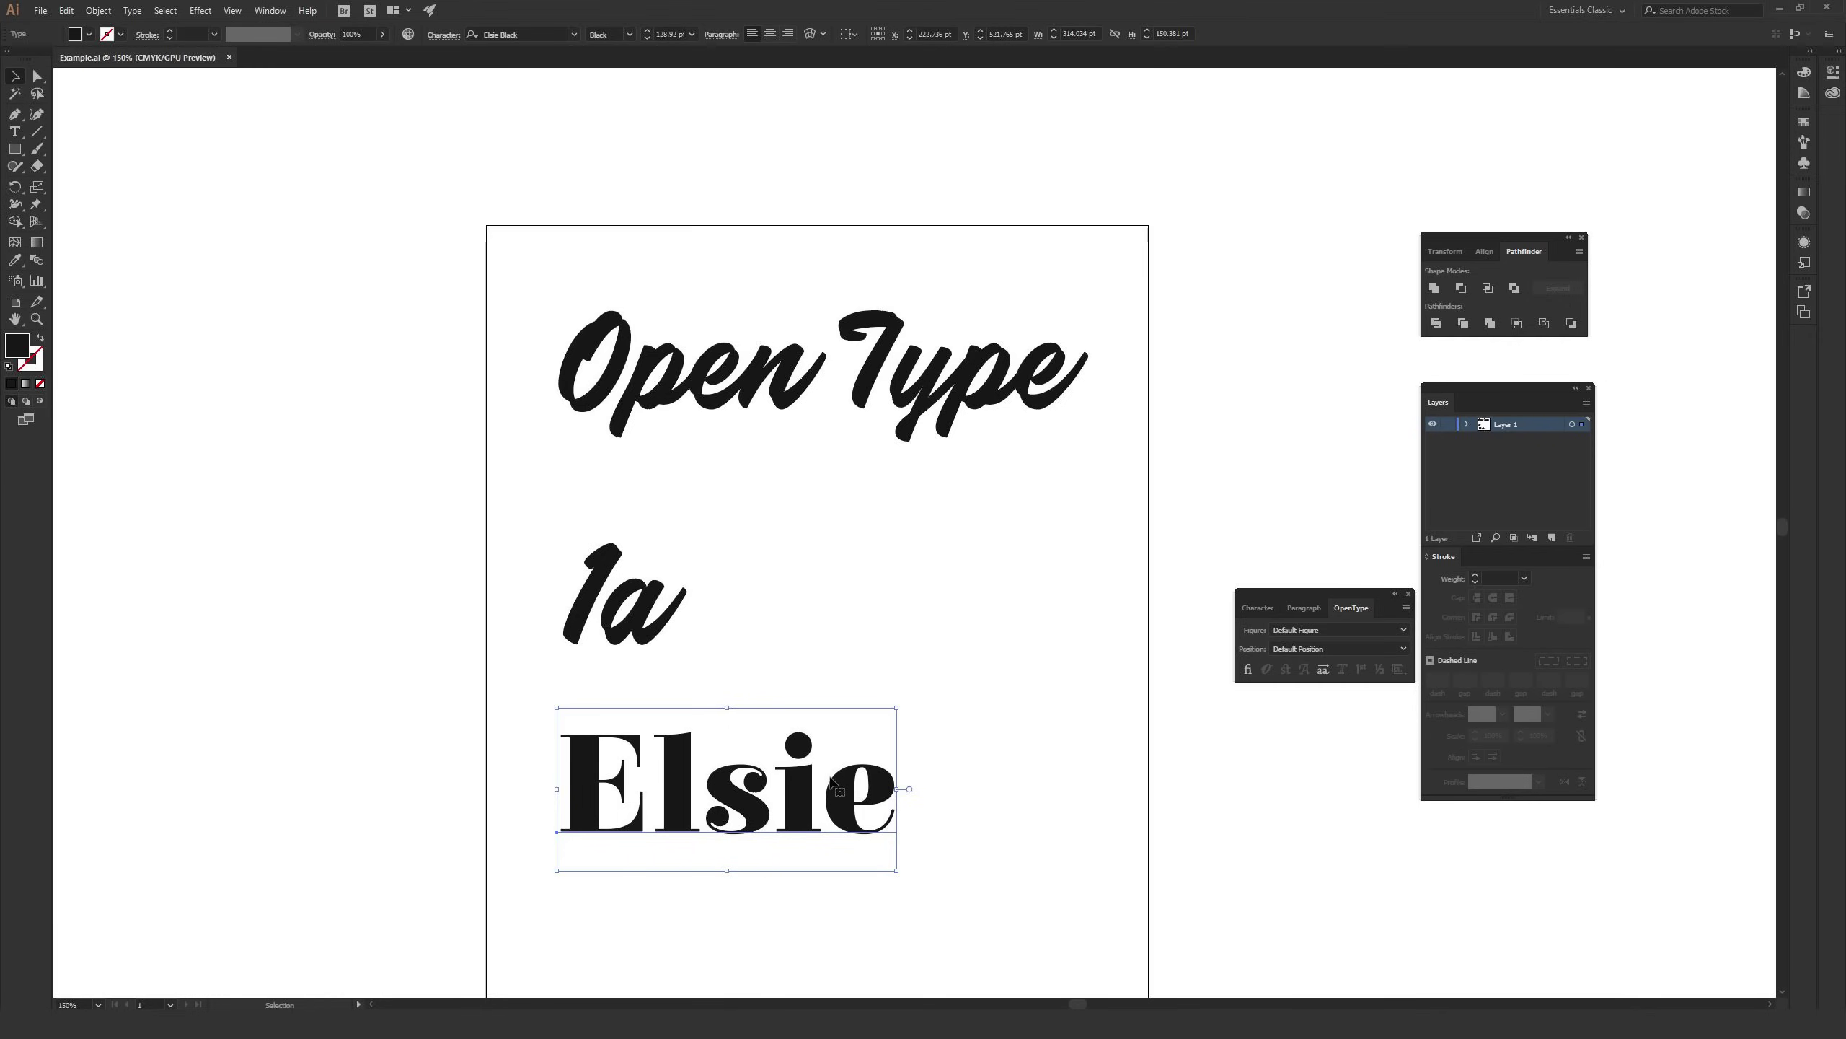
left_click(952, 567)
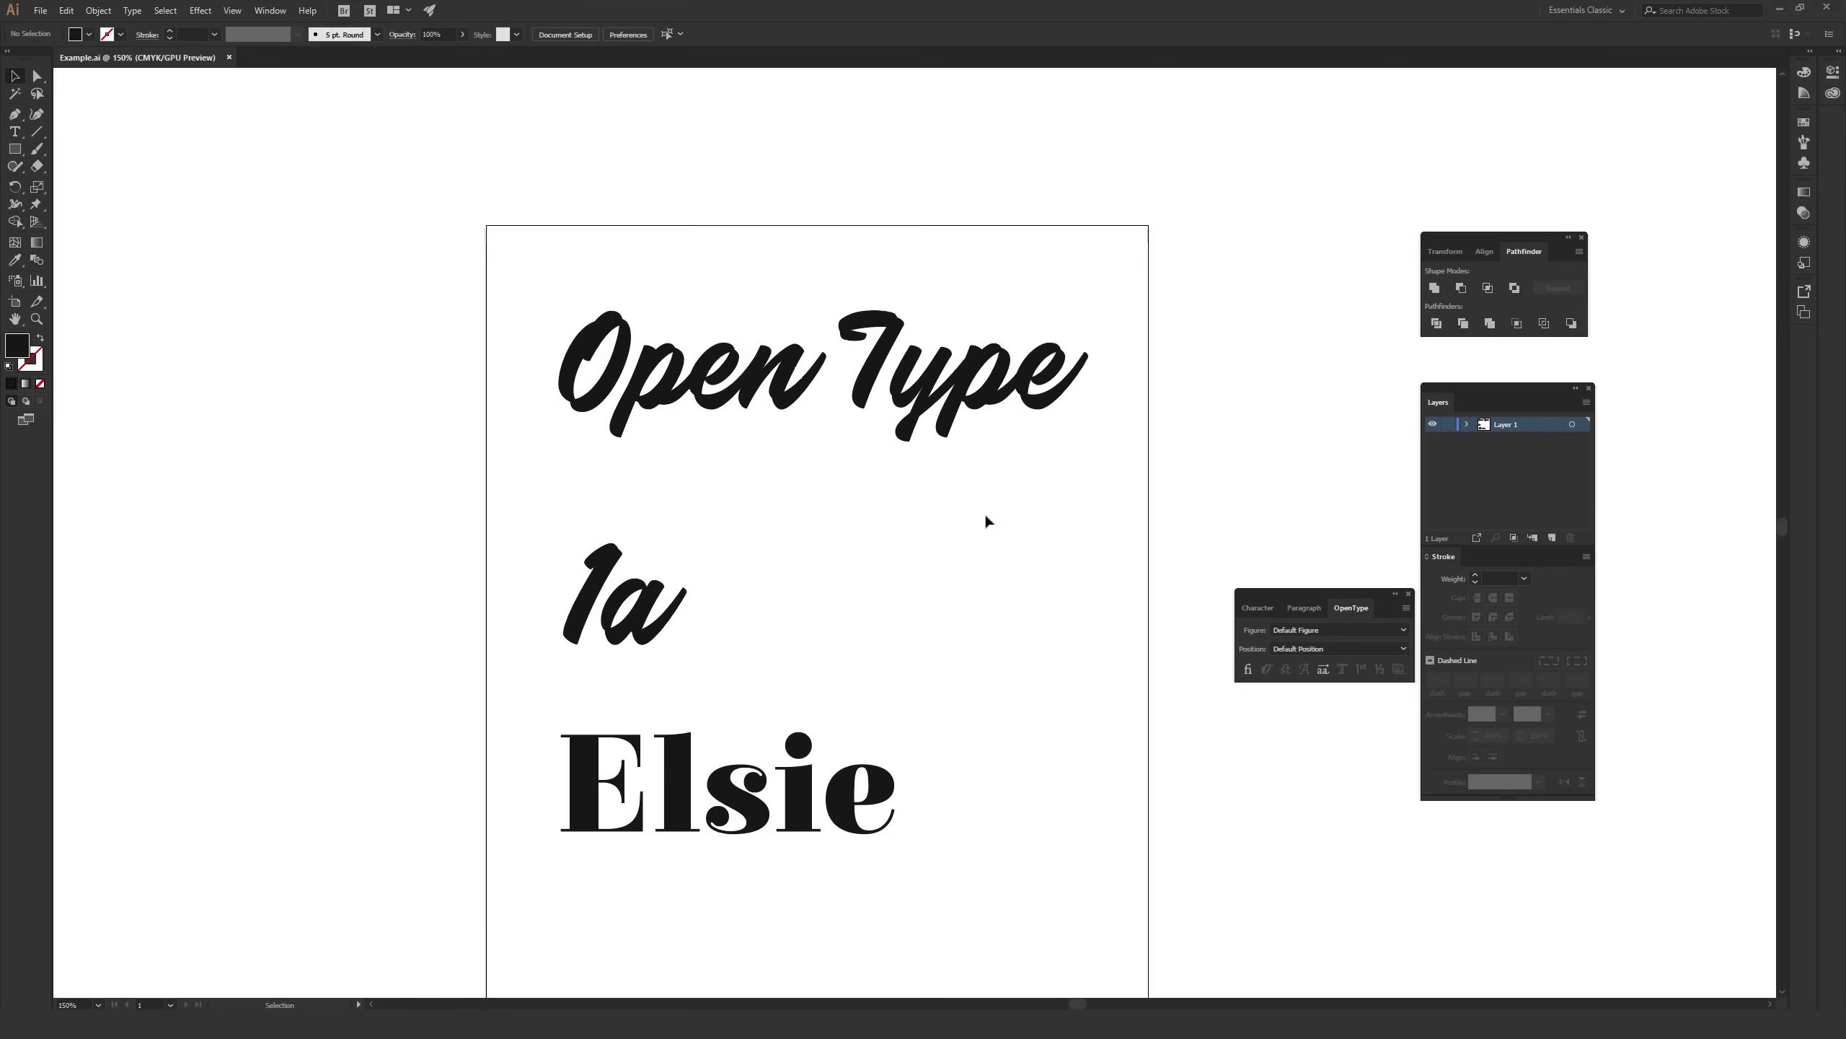
left_click(922, 375)
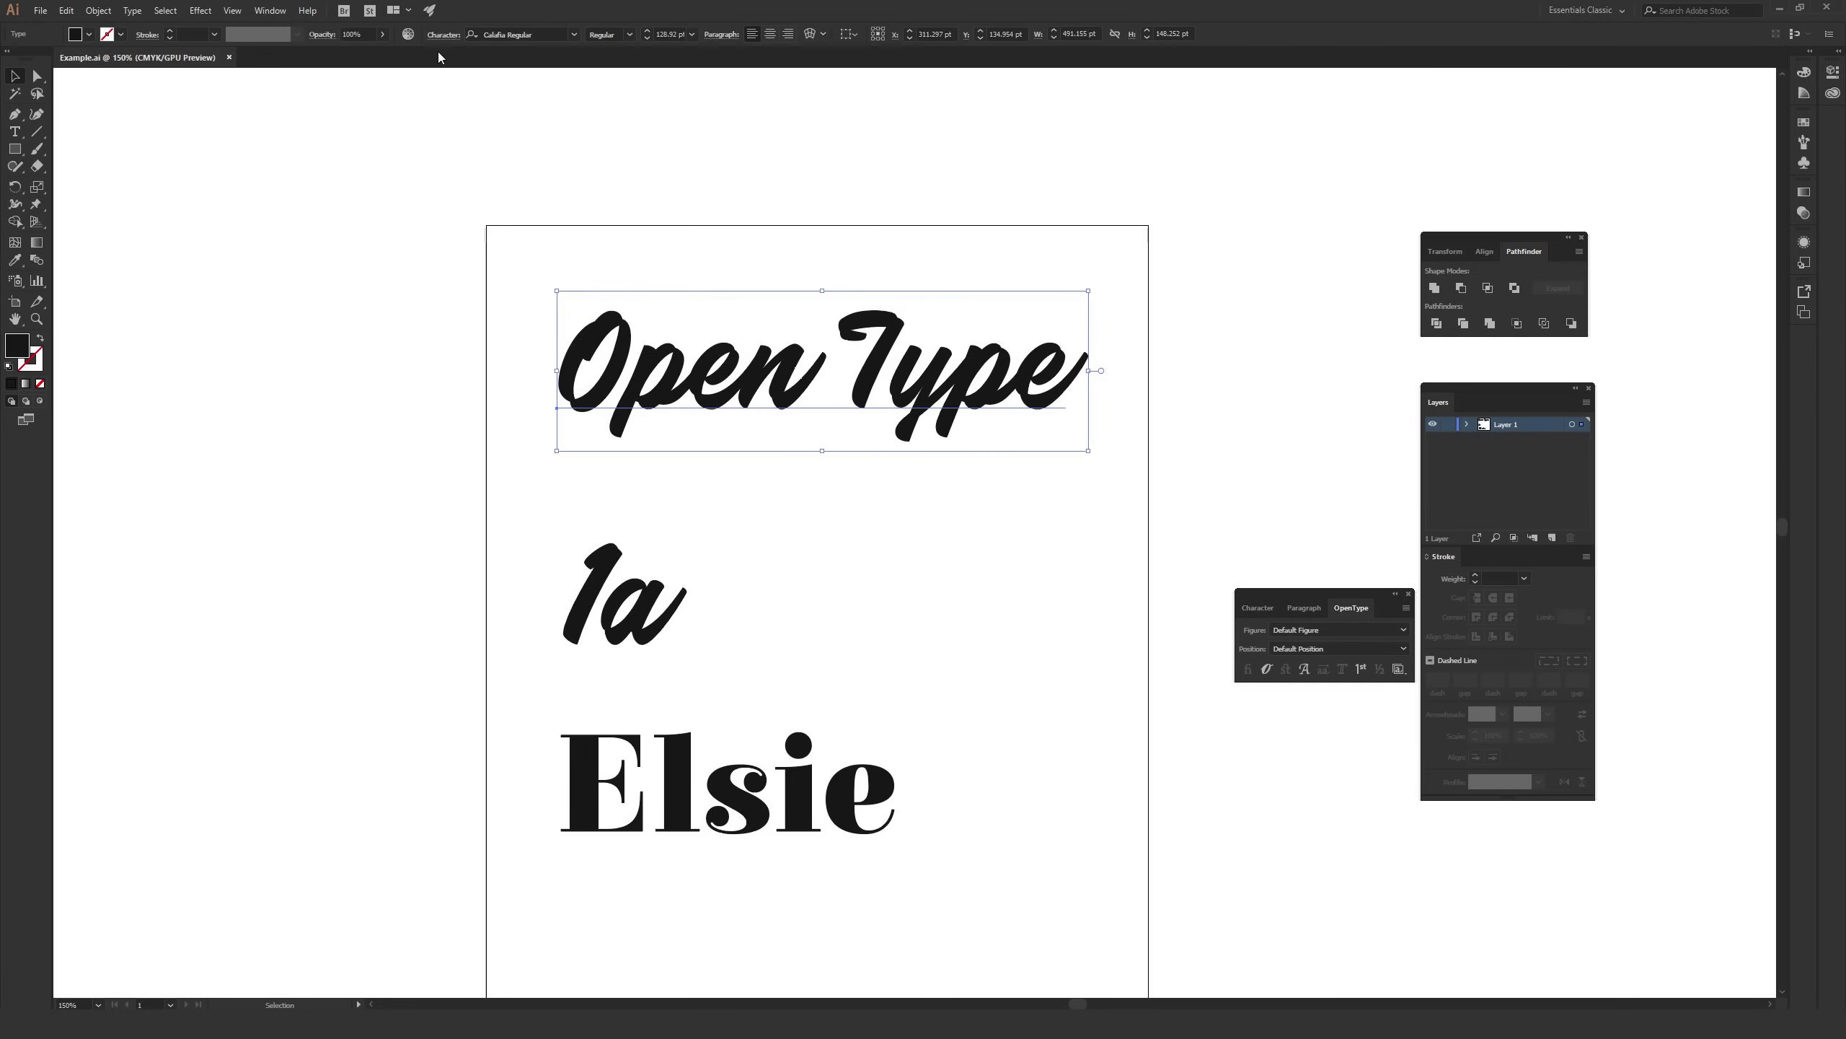
left_click(574, 32)
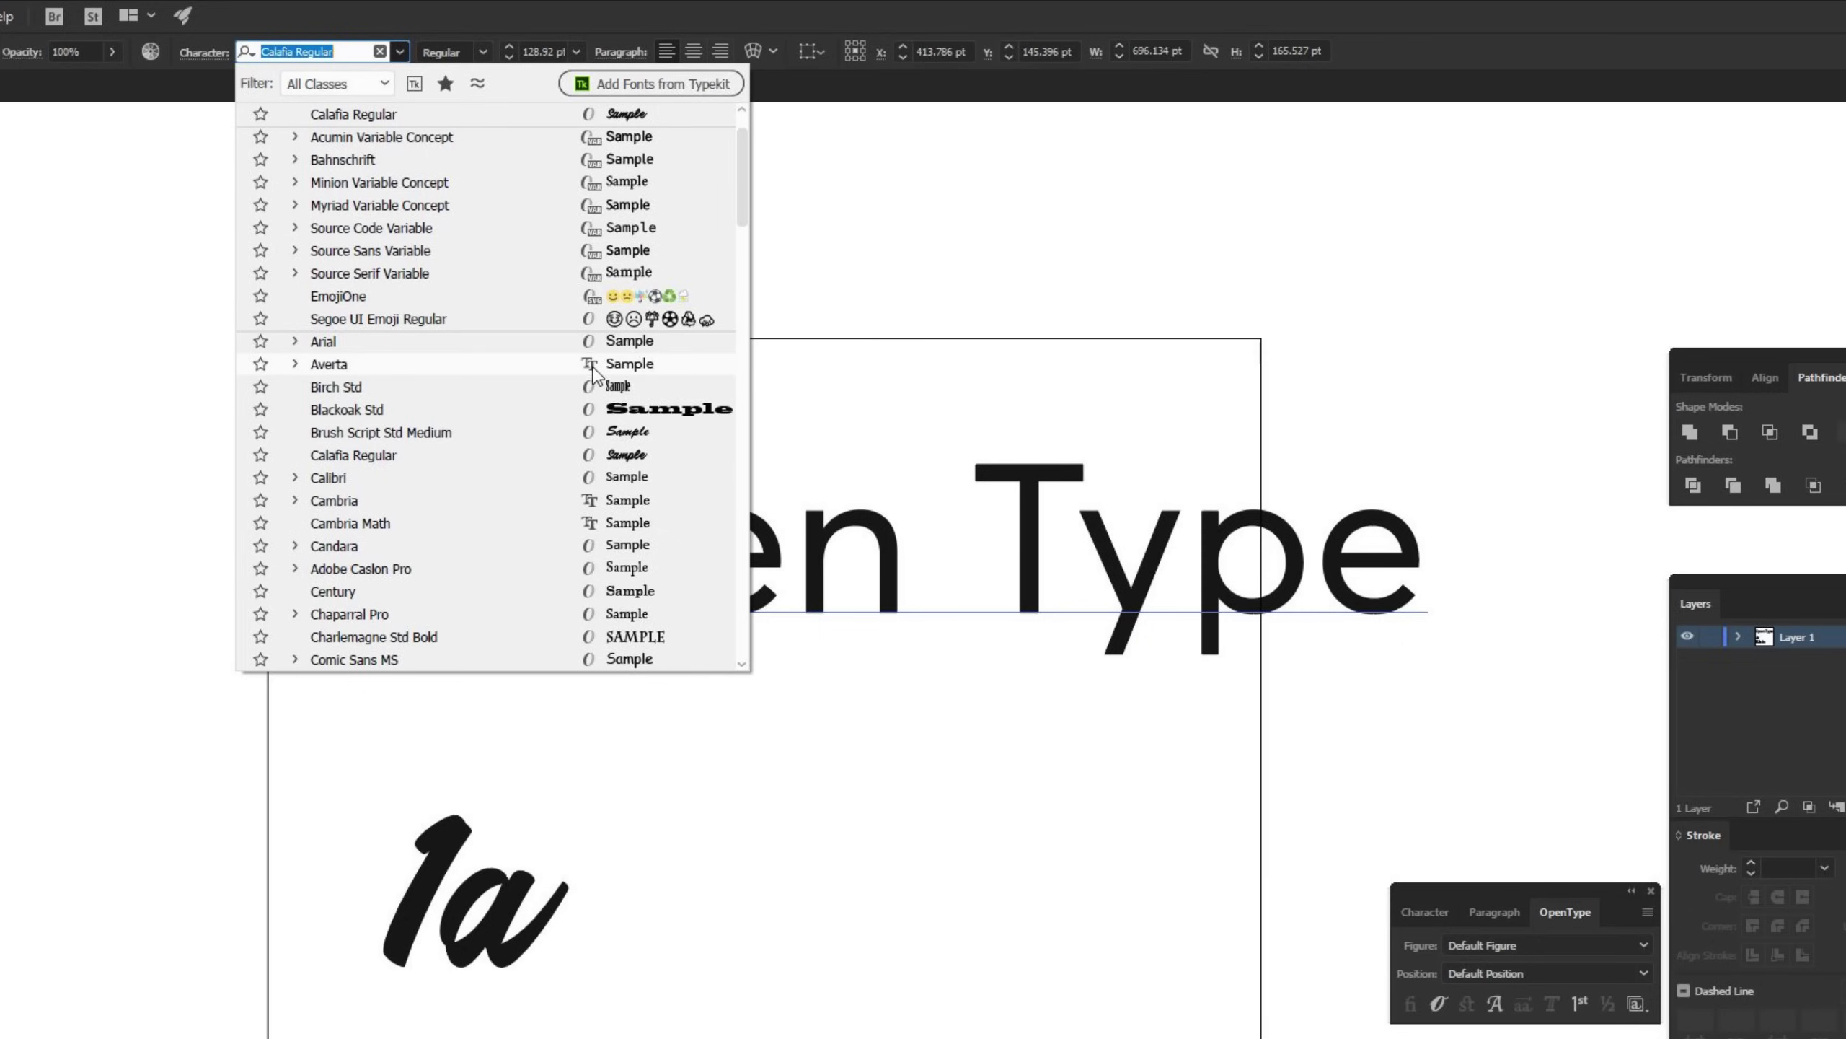
Scroll through the font list to preview fonts, then dismiss it, keeping Calafia Regular
scroll(594, 385, "down", 3)
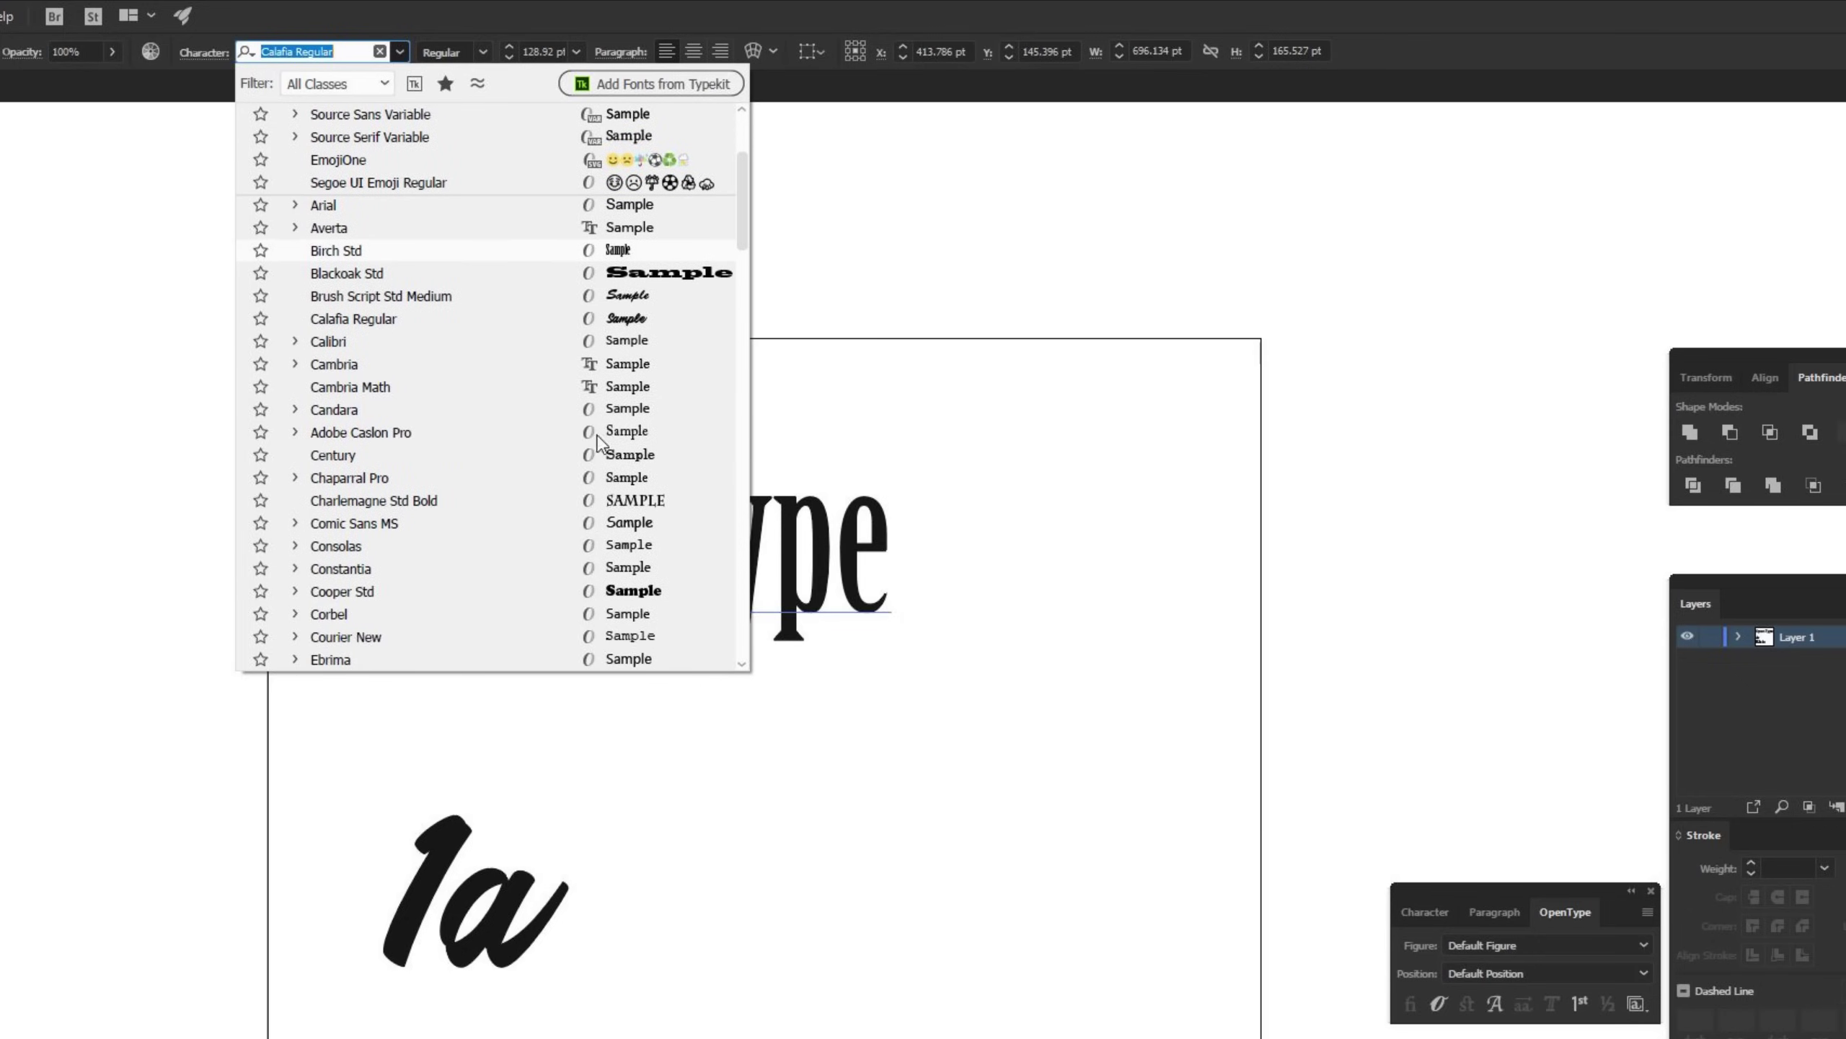
scroll(596, 518, "down", 3)
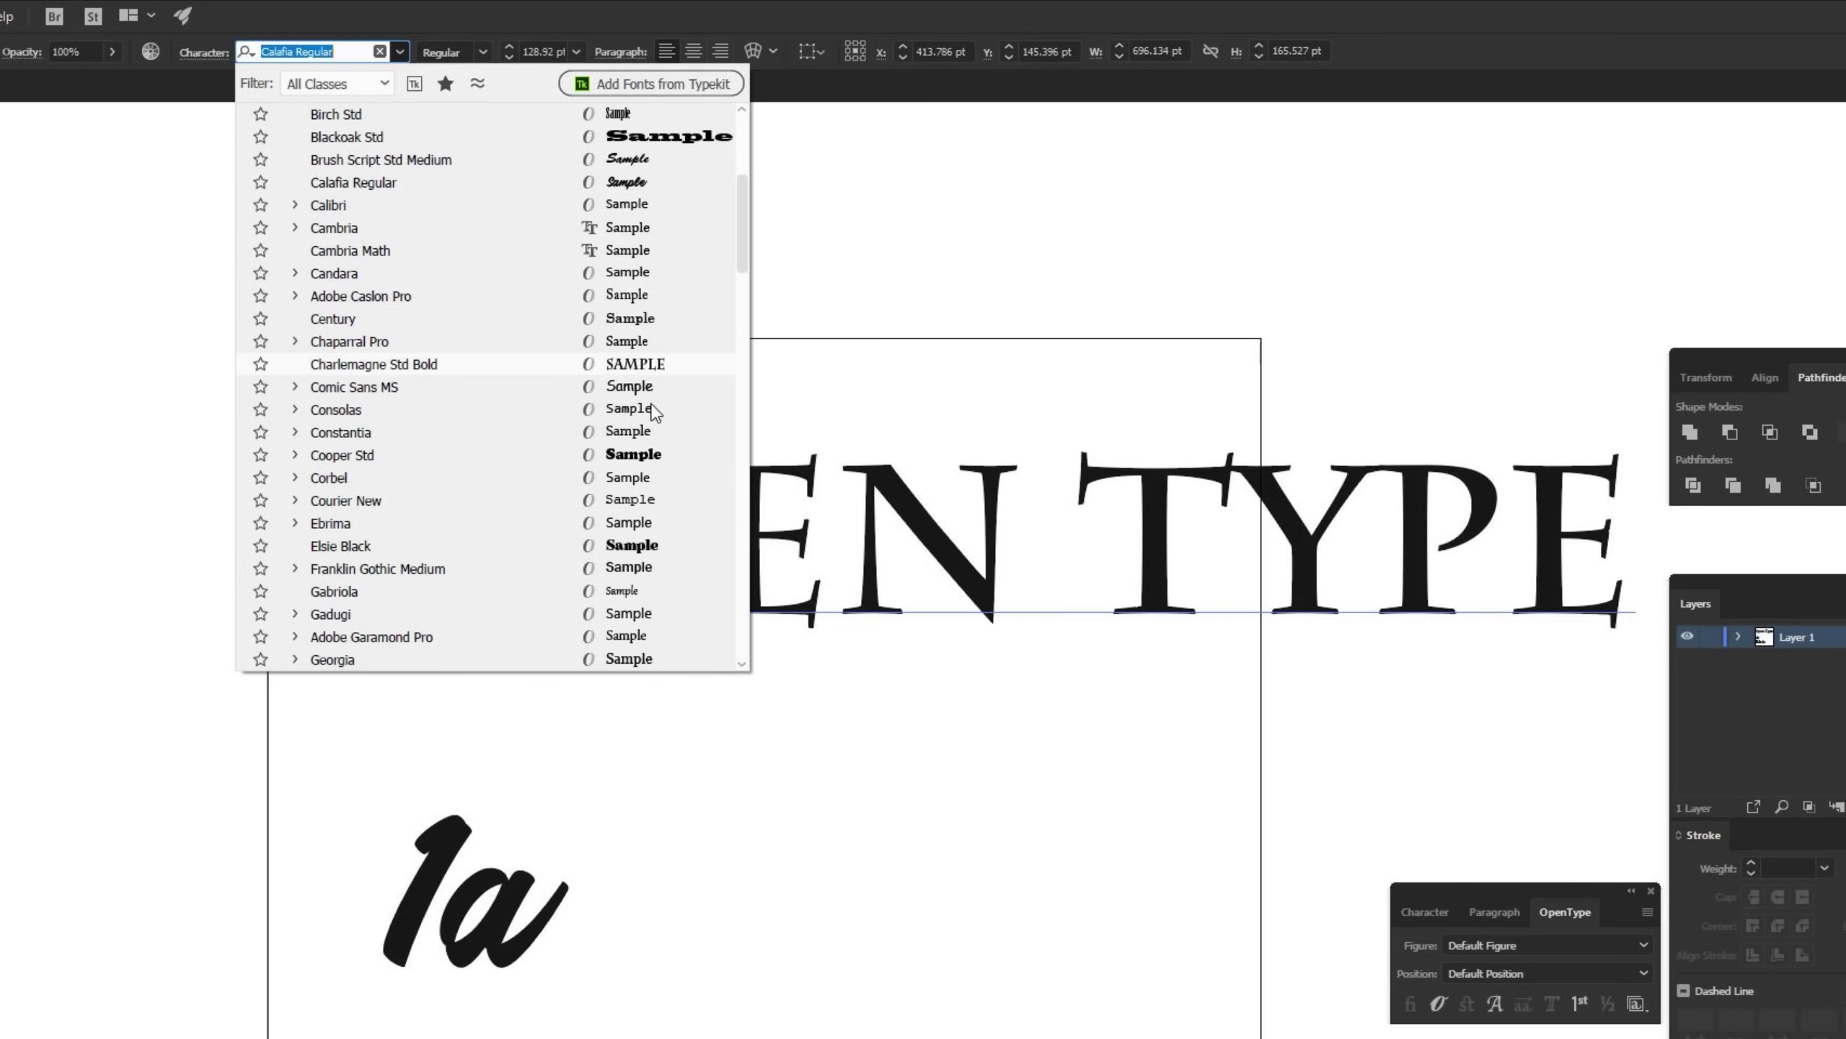
scroll(596, 500, "down", 1)
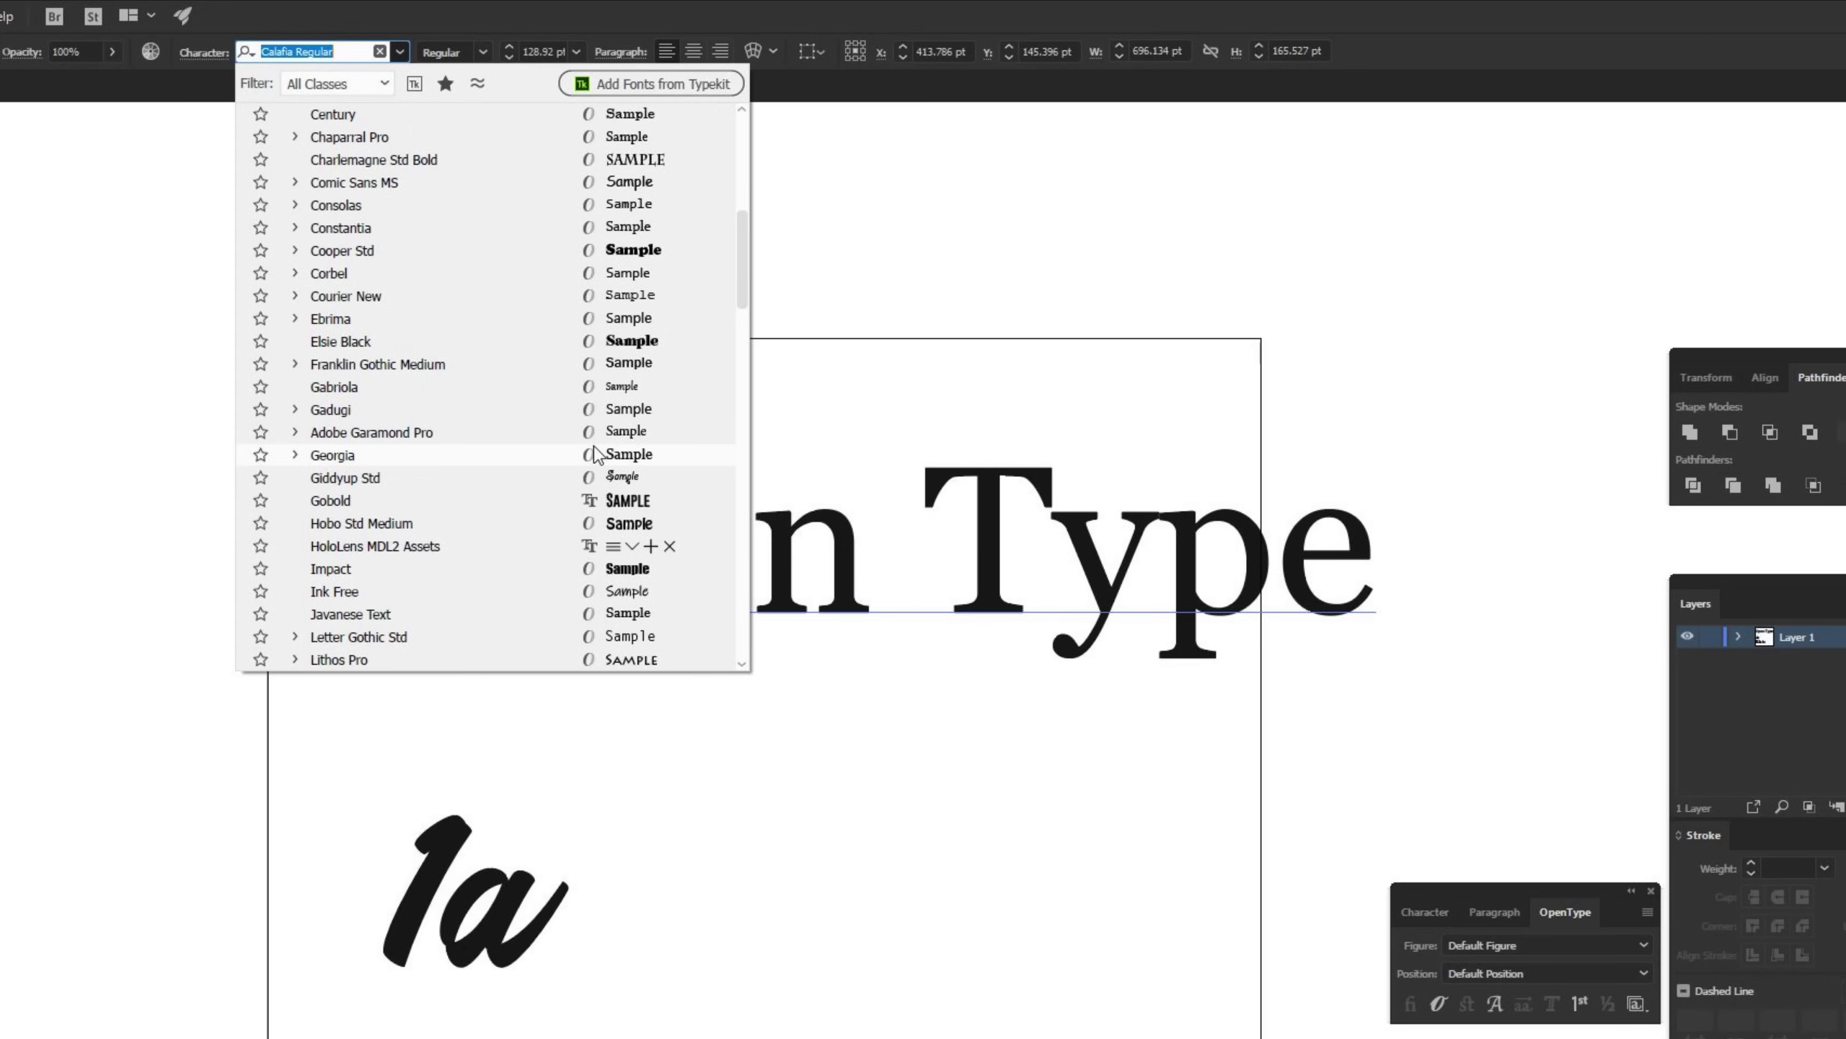
key("Escape")
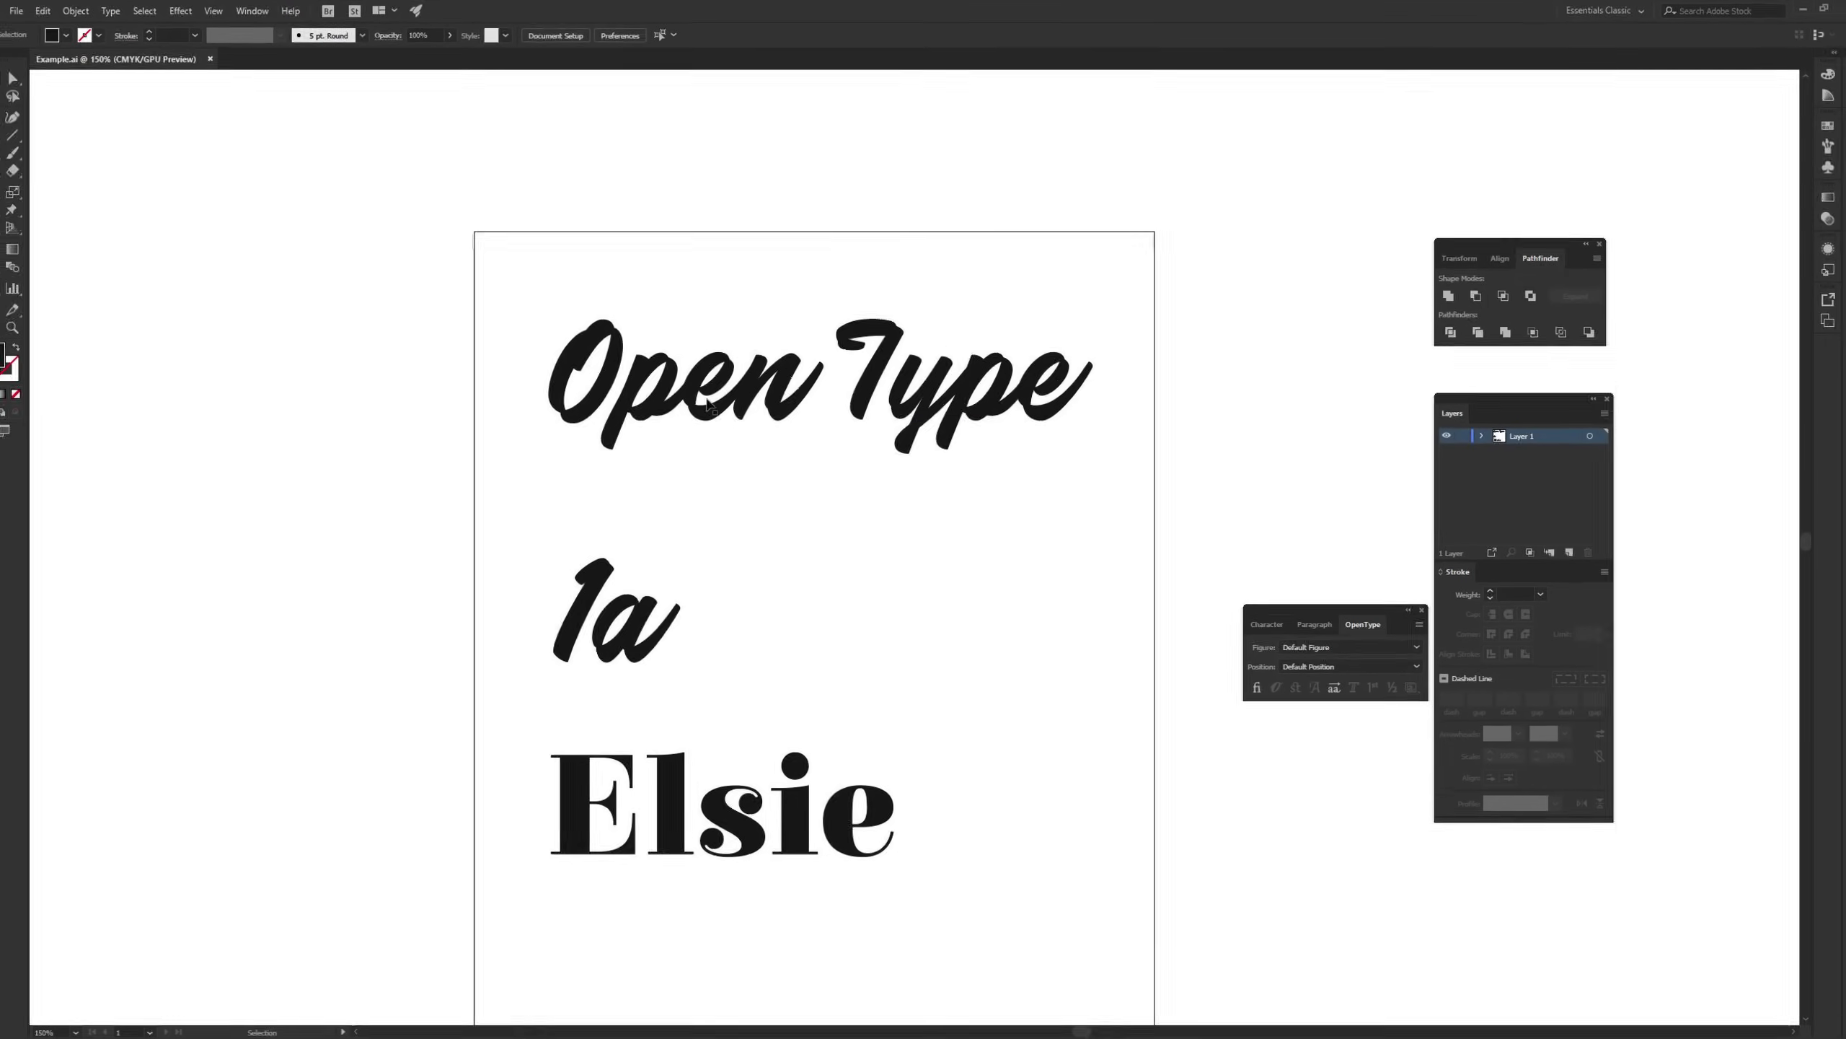
Zoom in on the Open Type heading and select the p in Open with the Type tool
key("ctrl+plus")
key("ctrl+plus")
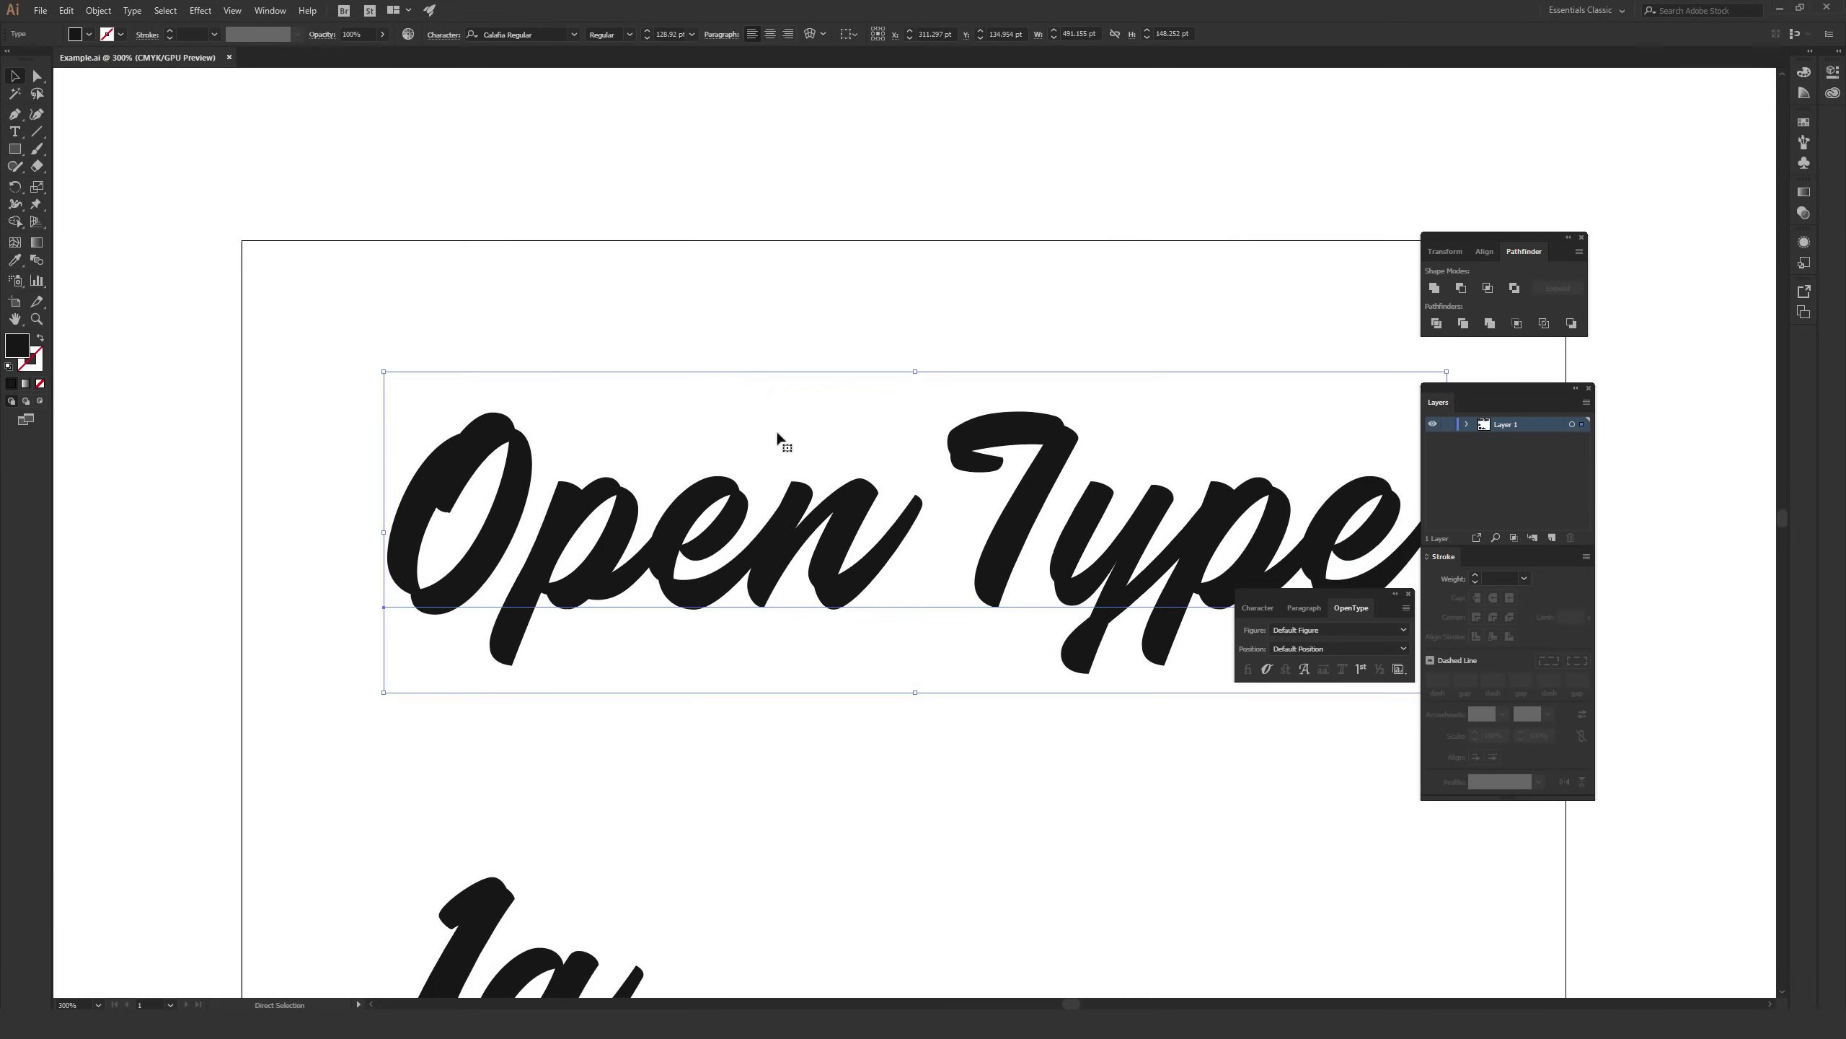
left_click_drag(820, 404, 706, 274)
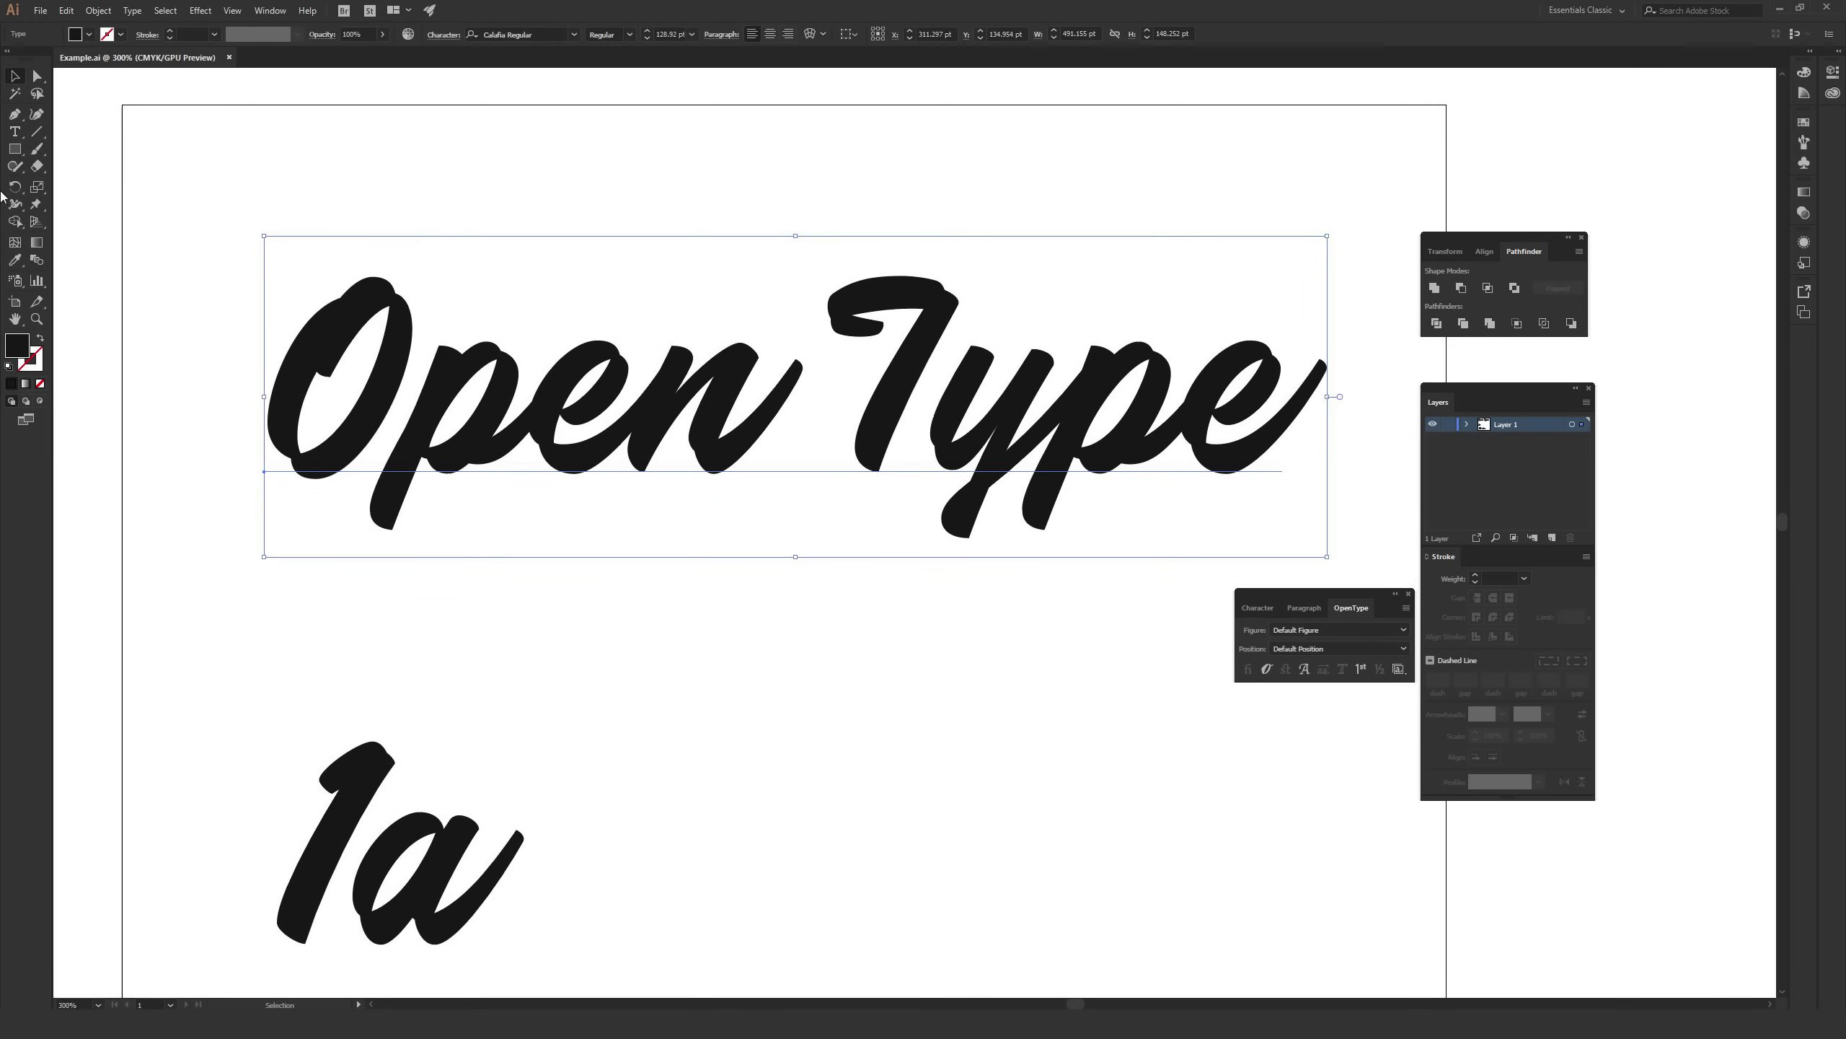
left_click(14, 132)
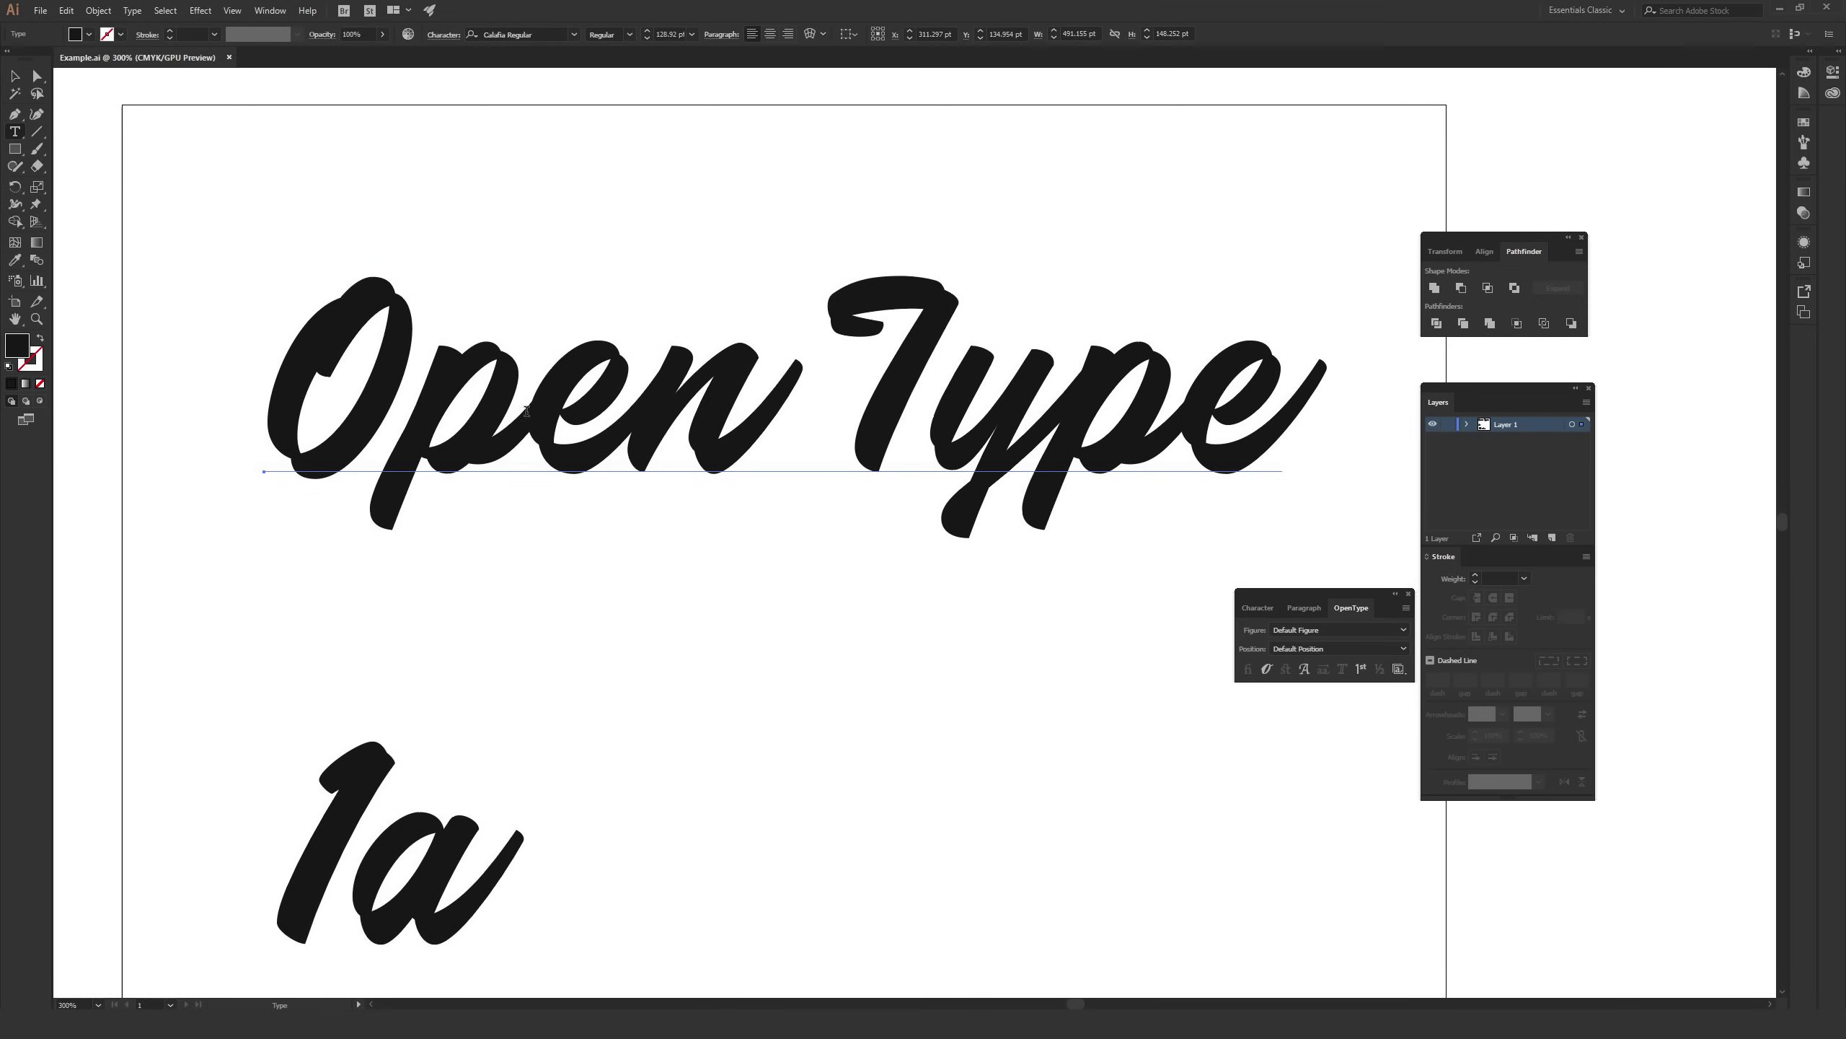
left_click_drag(526, 411, 399, 411)
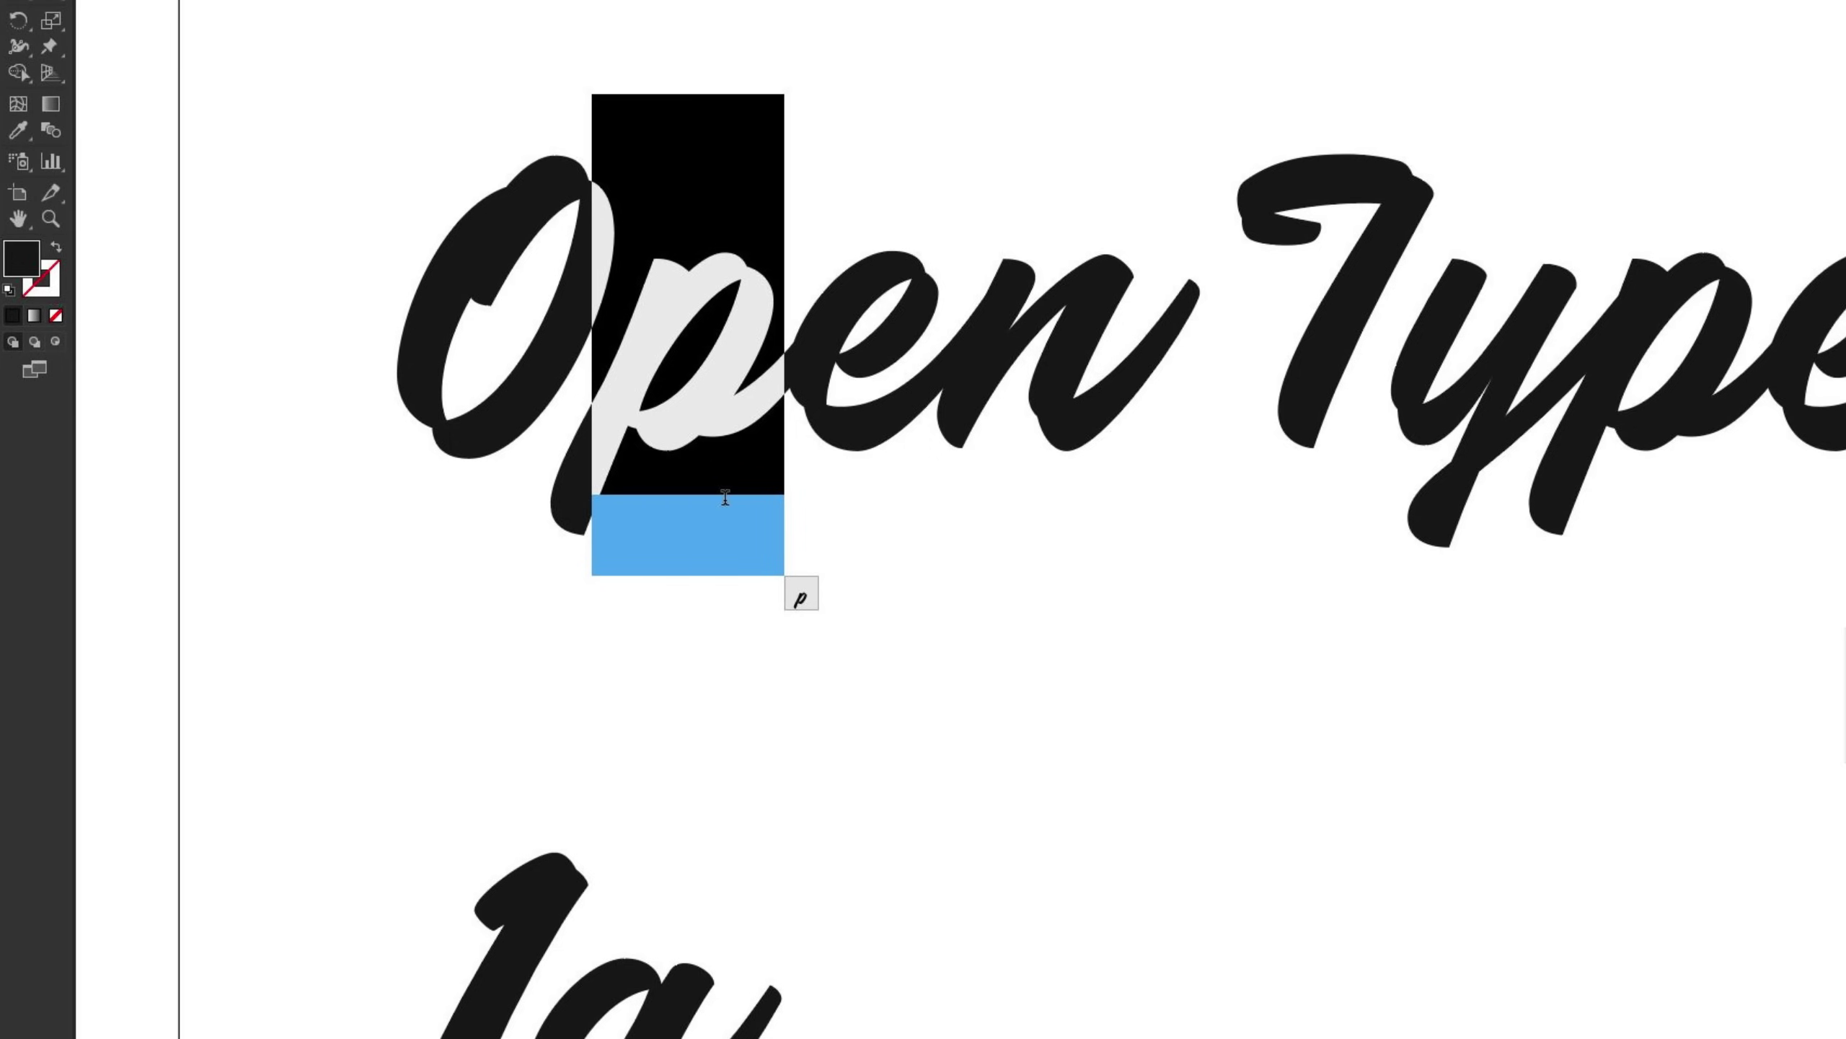
Try the p's alternate glyph from the in-context popup, then reselect and move to the n
left_click(802, 602)
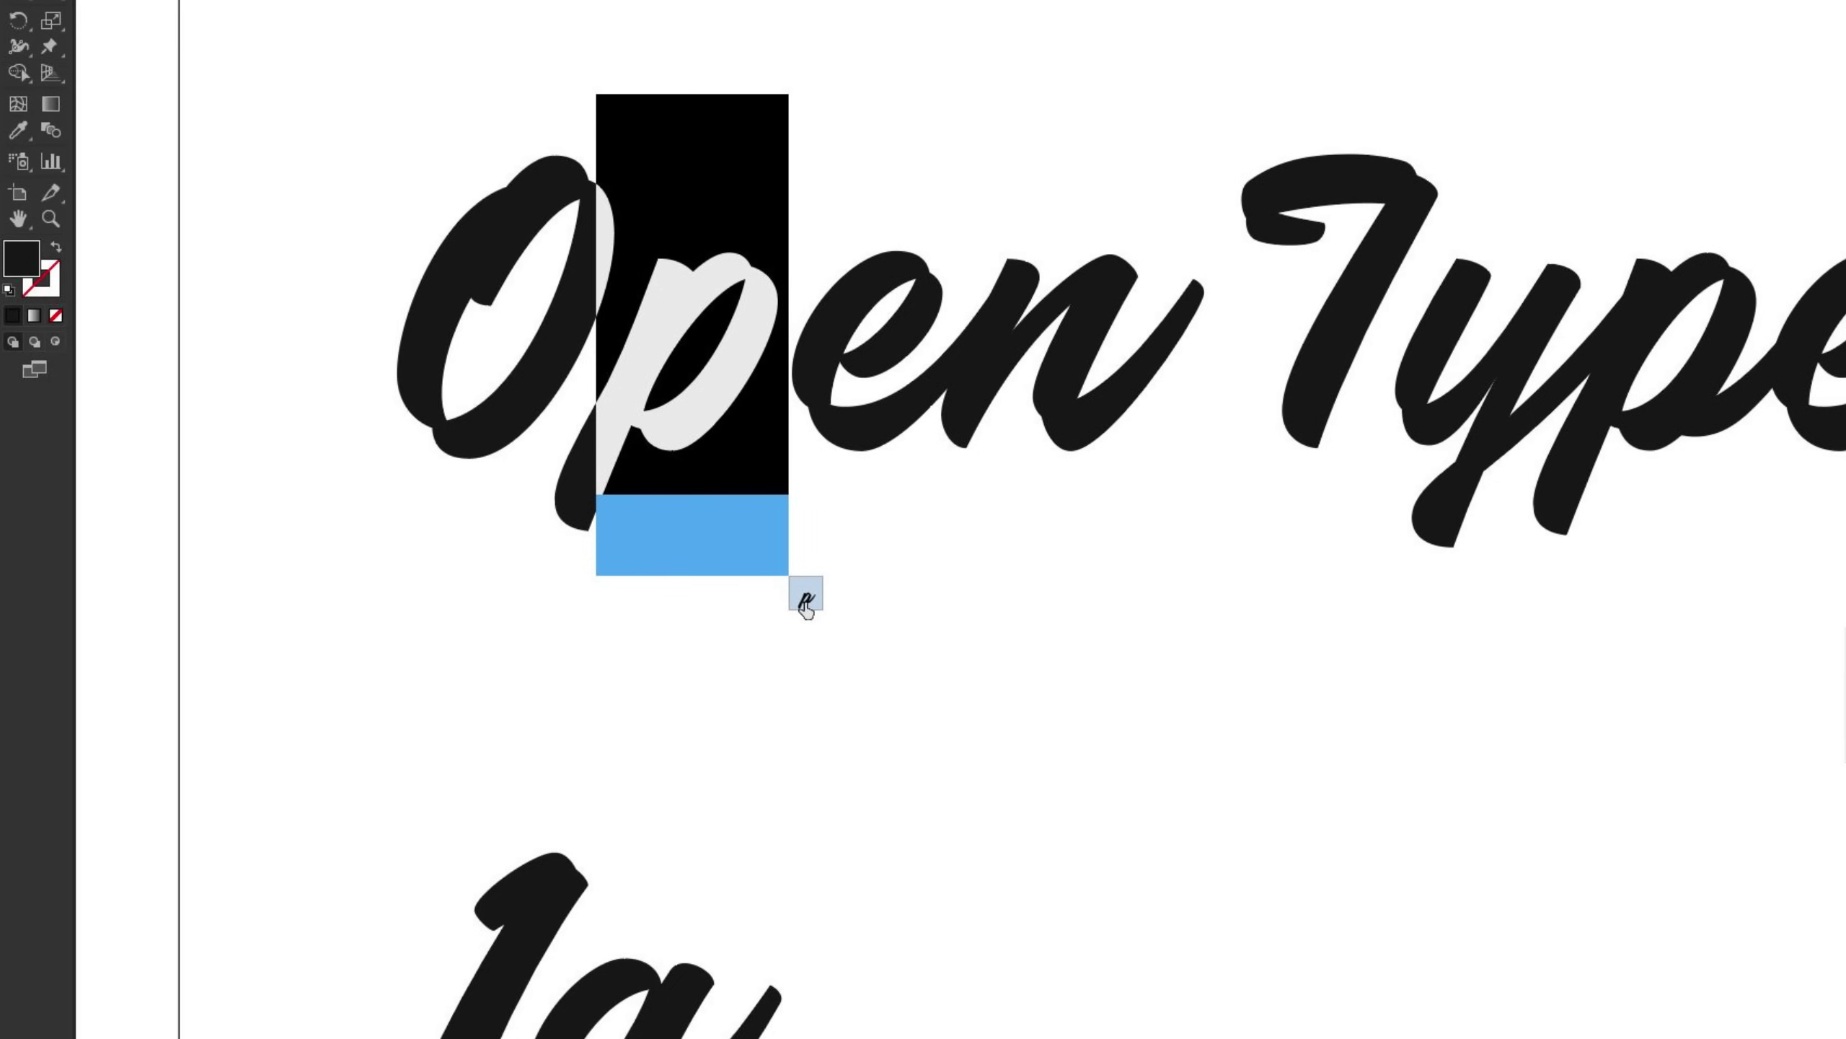
key("Right")
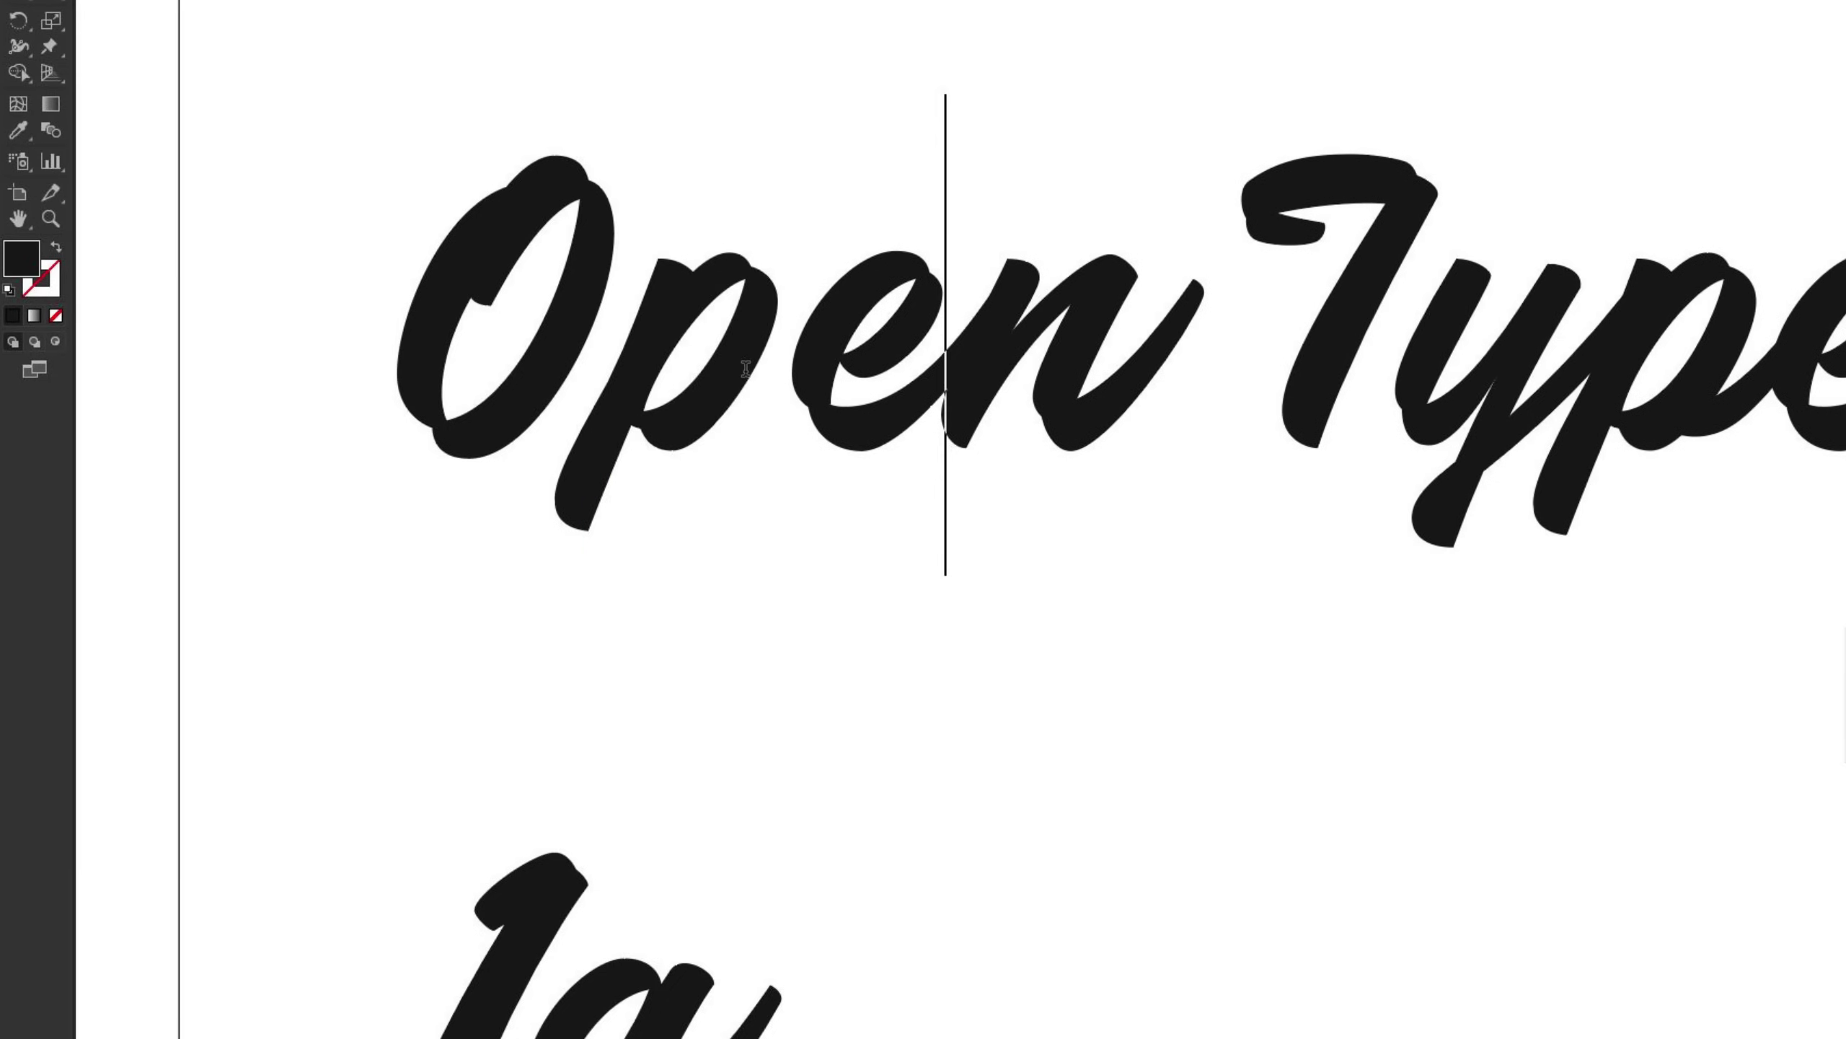
key("Left")
key("shift+Left")
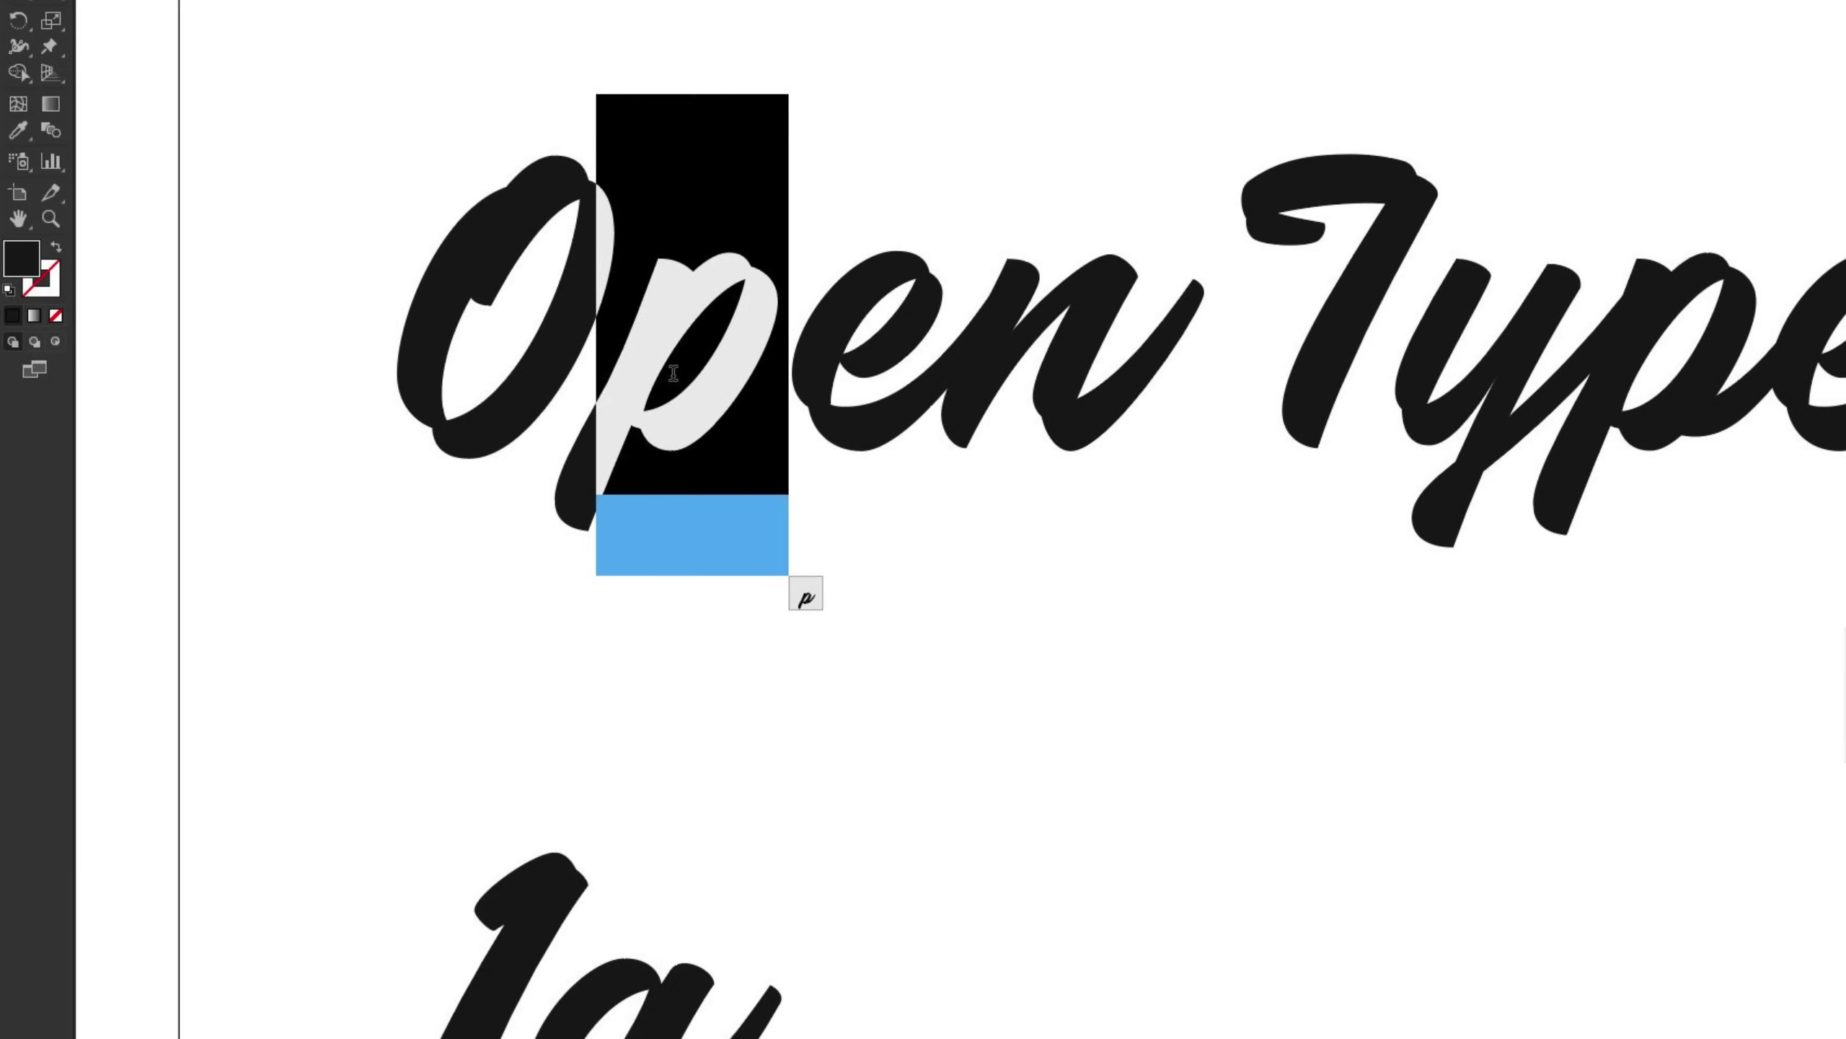
left_click(807, 602)
left_click(886, 365)
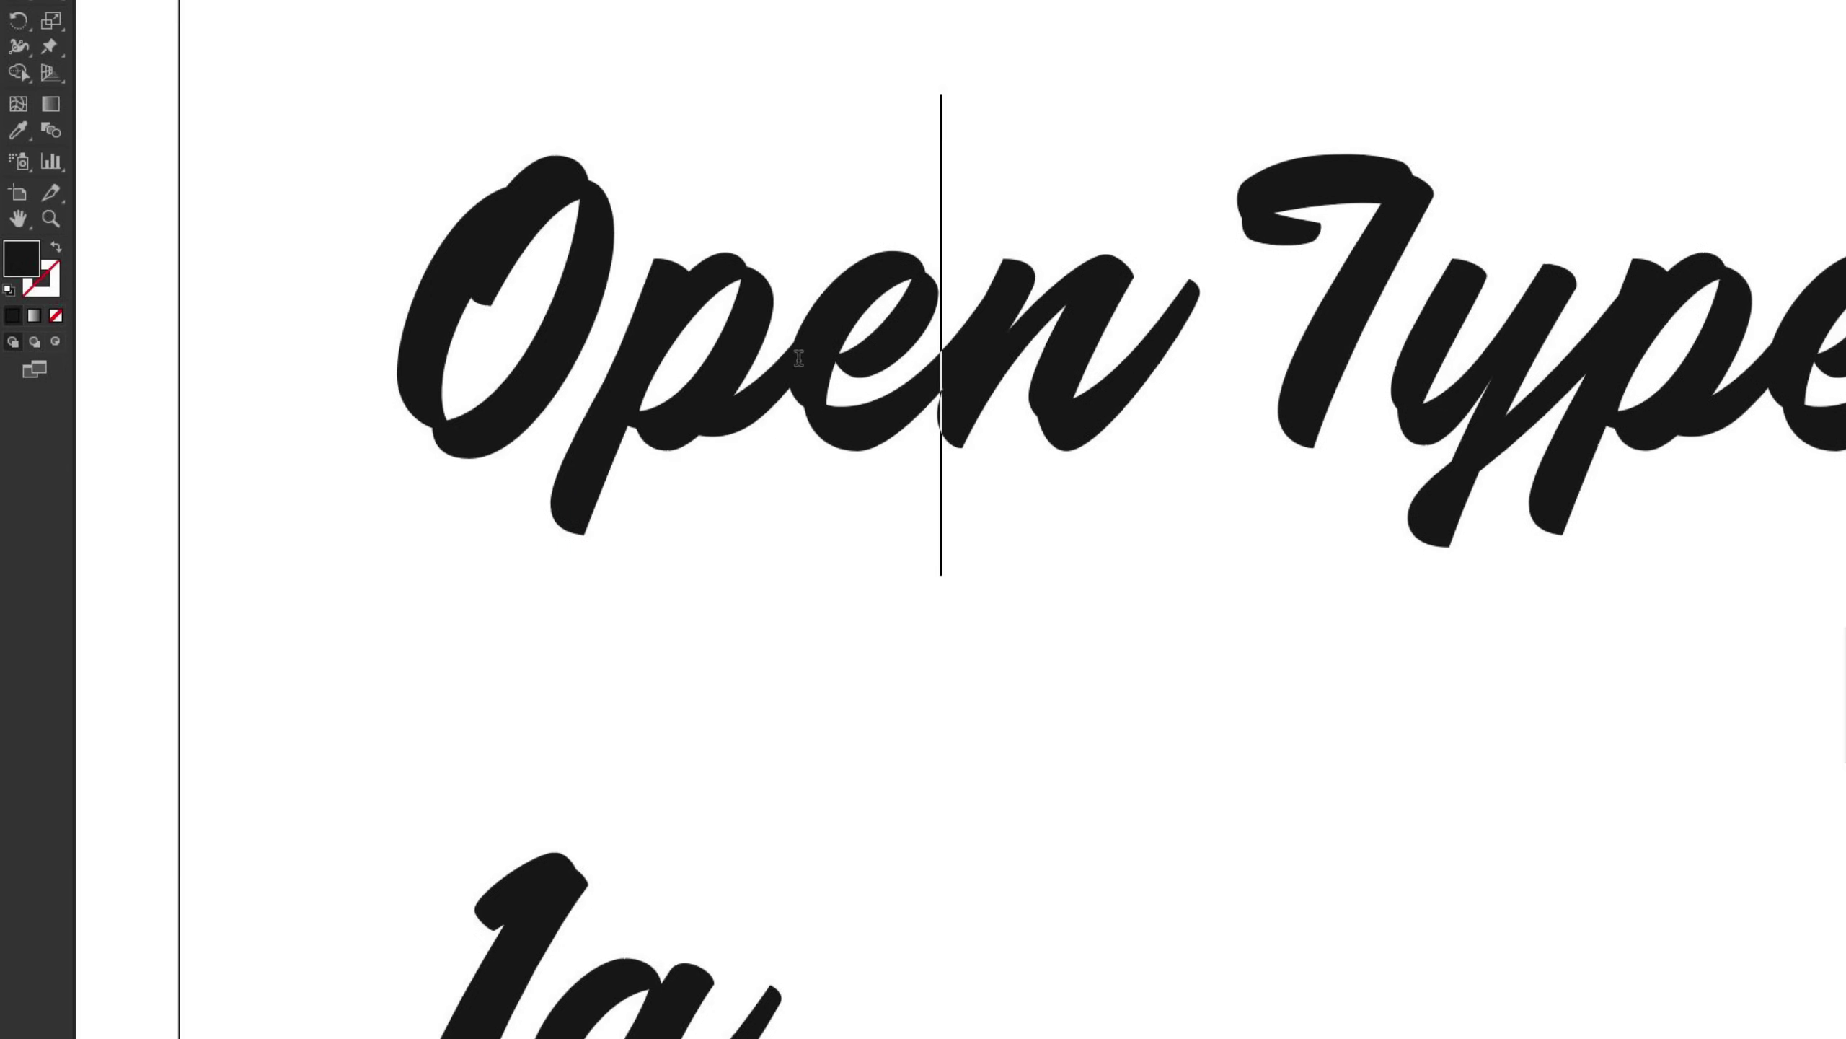
key("shift+Right")
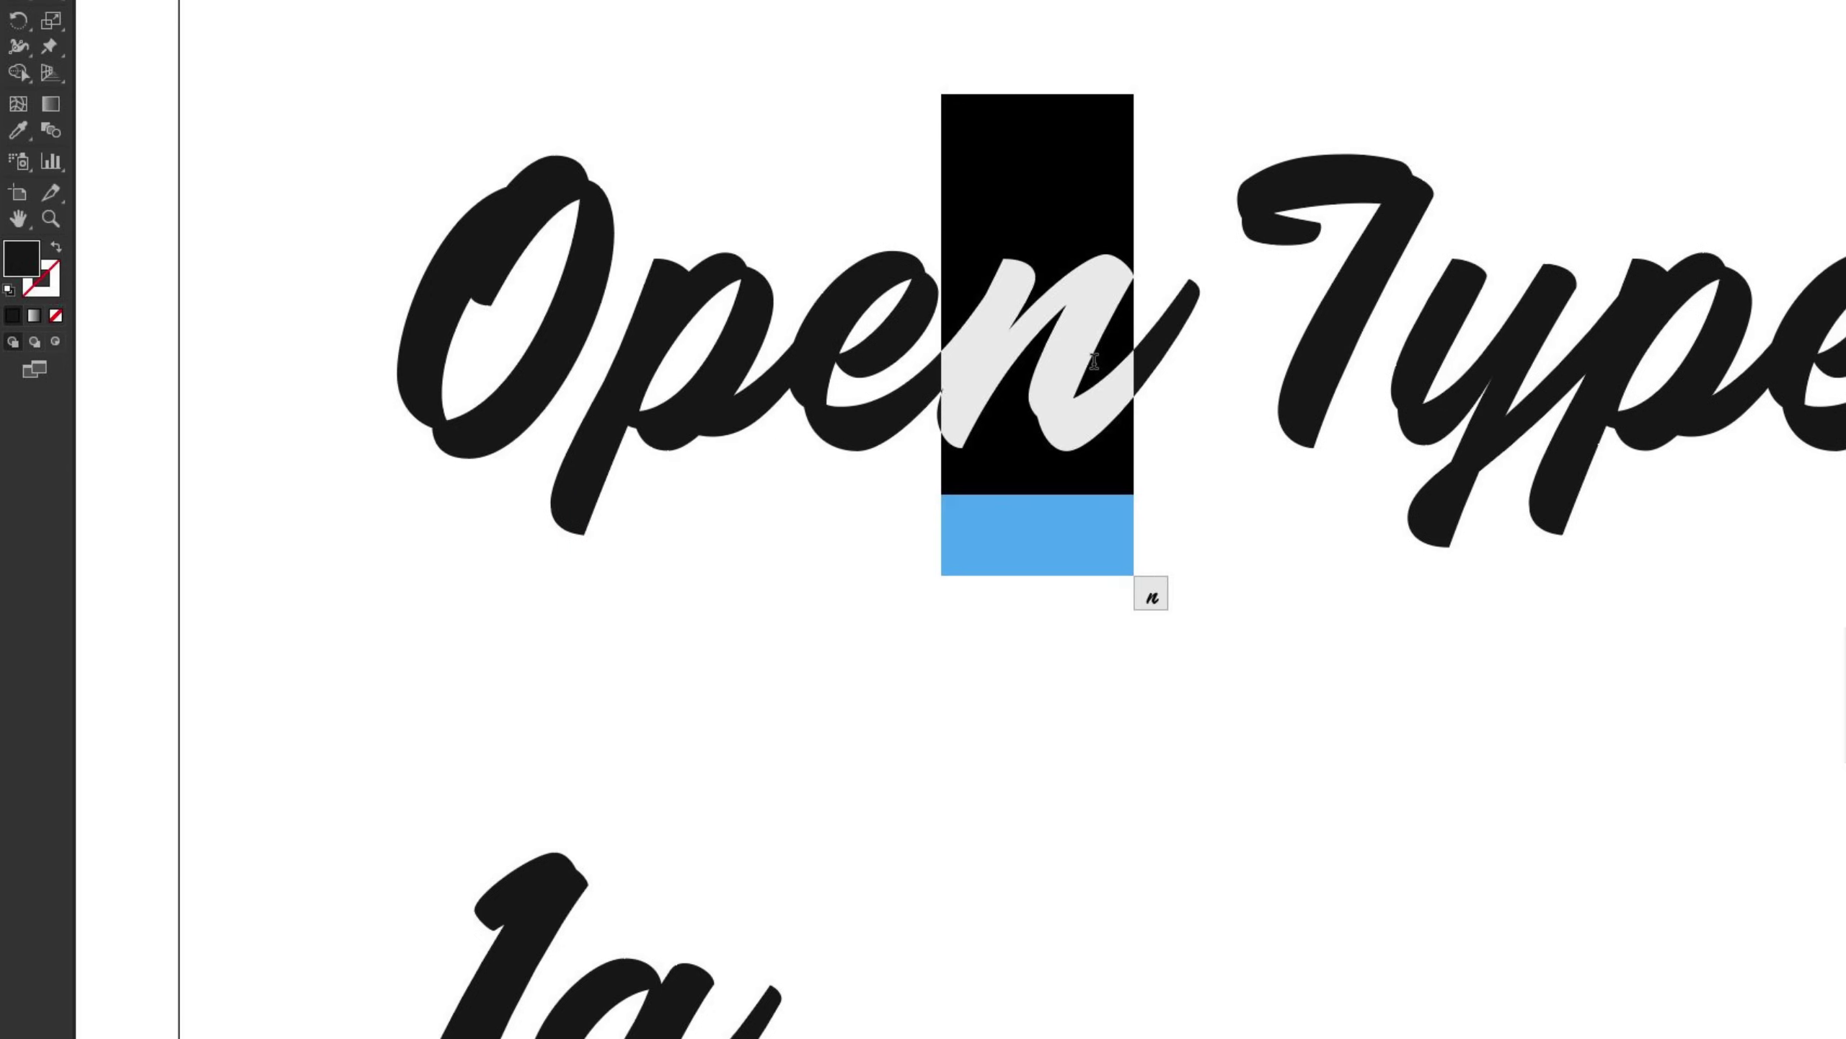
Replace the n of Open with its long swash-tailed alternate and deselect to check it
left_click(927, 354)
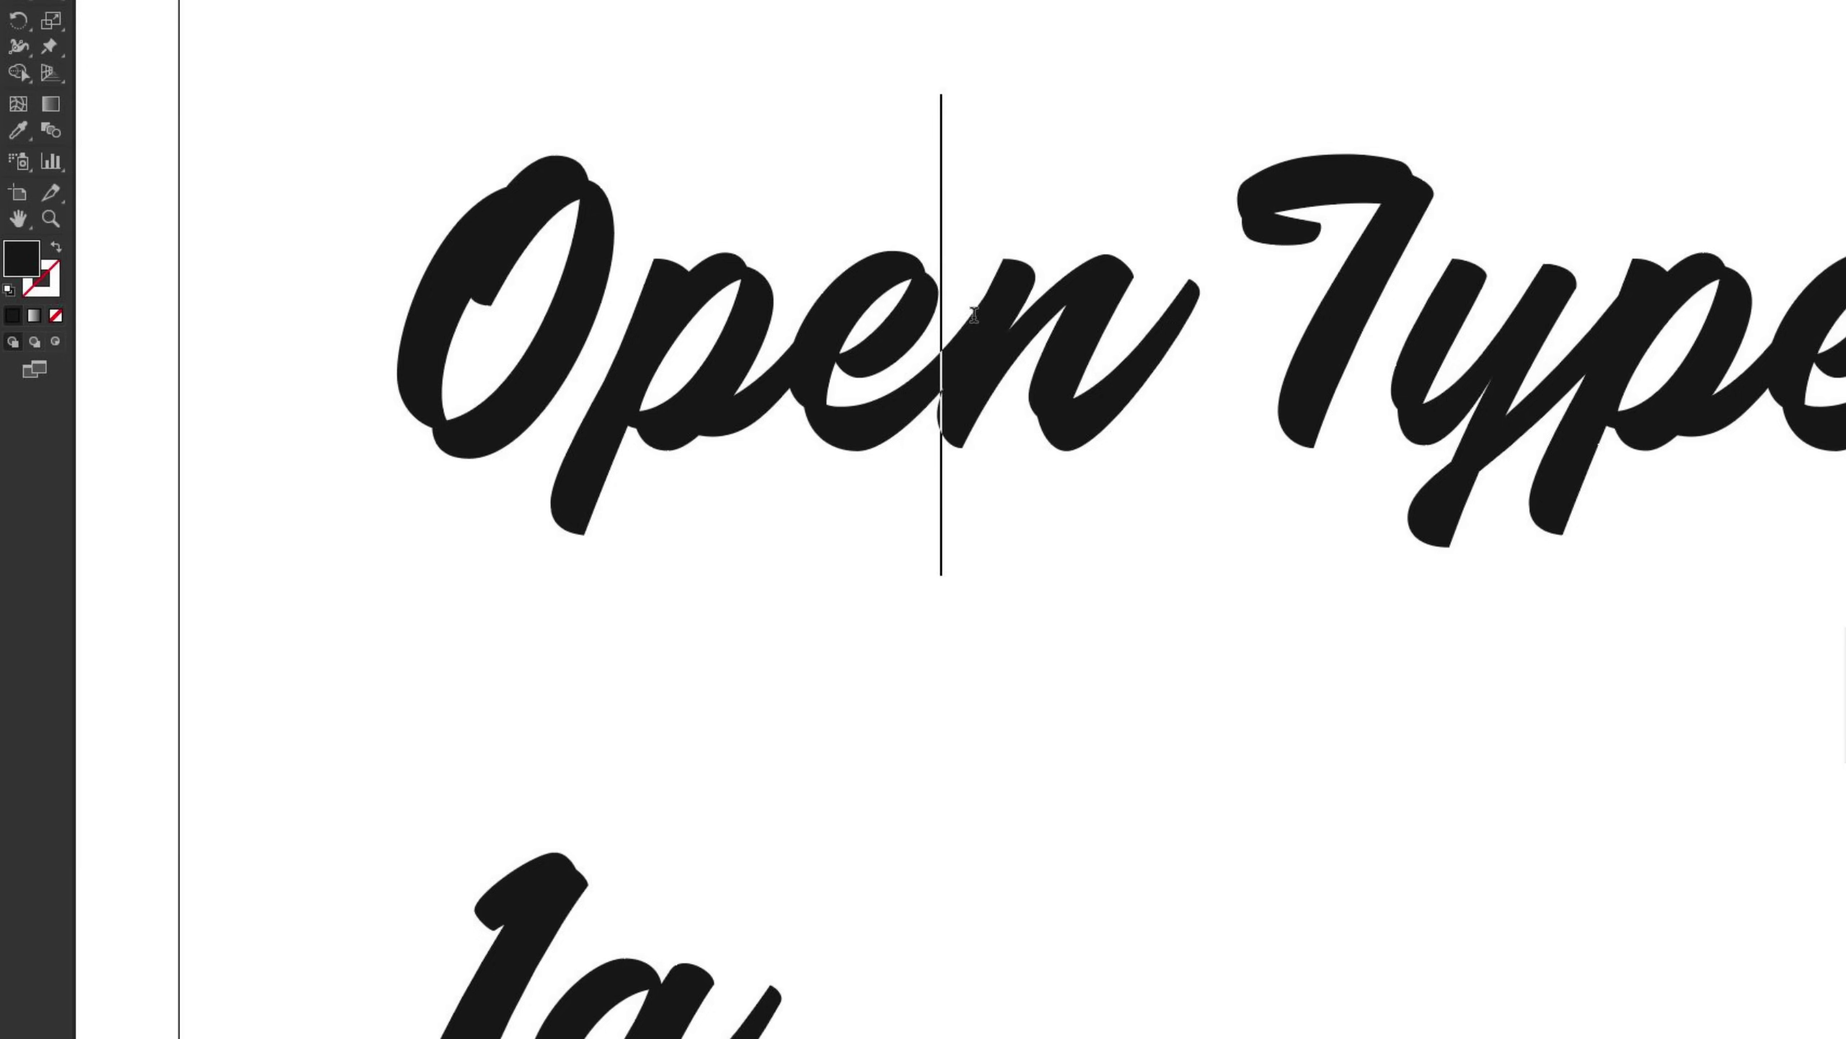
key("shift+Right")
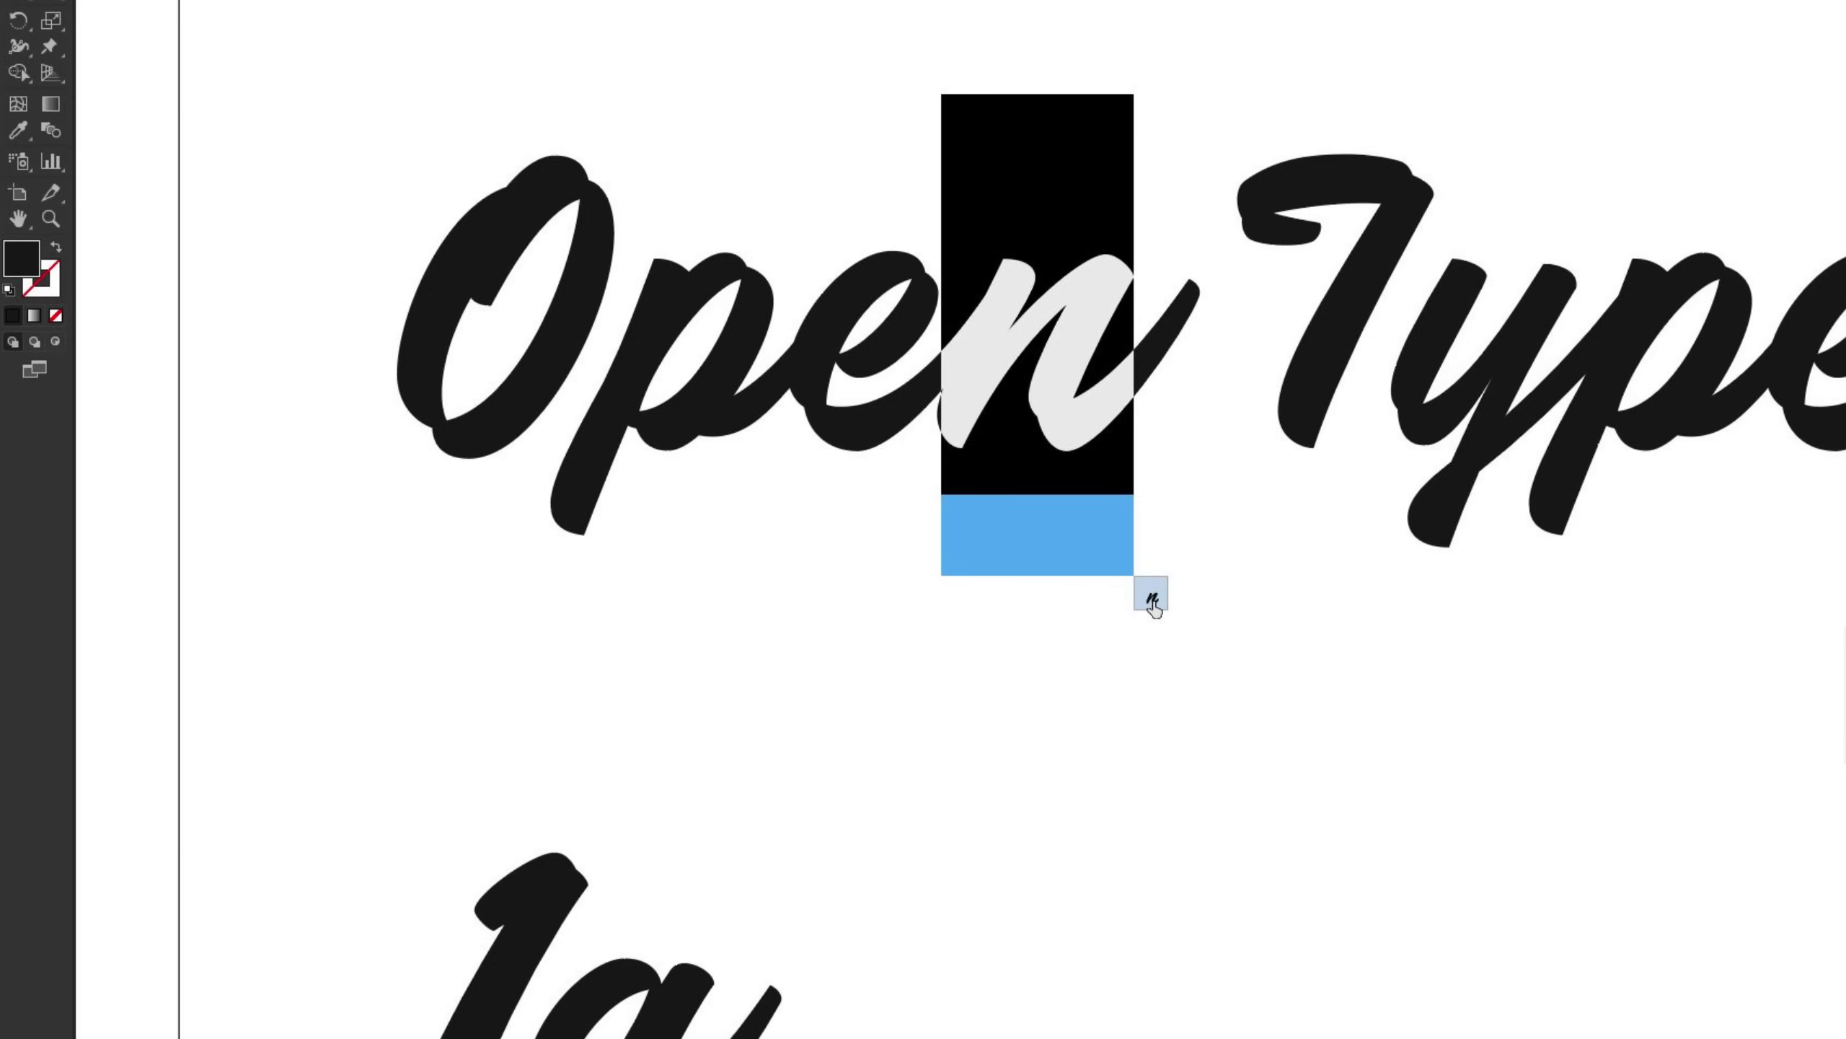
left_click(1151, 598)
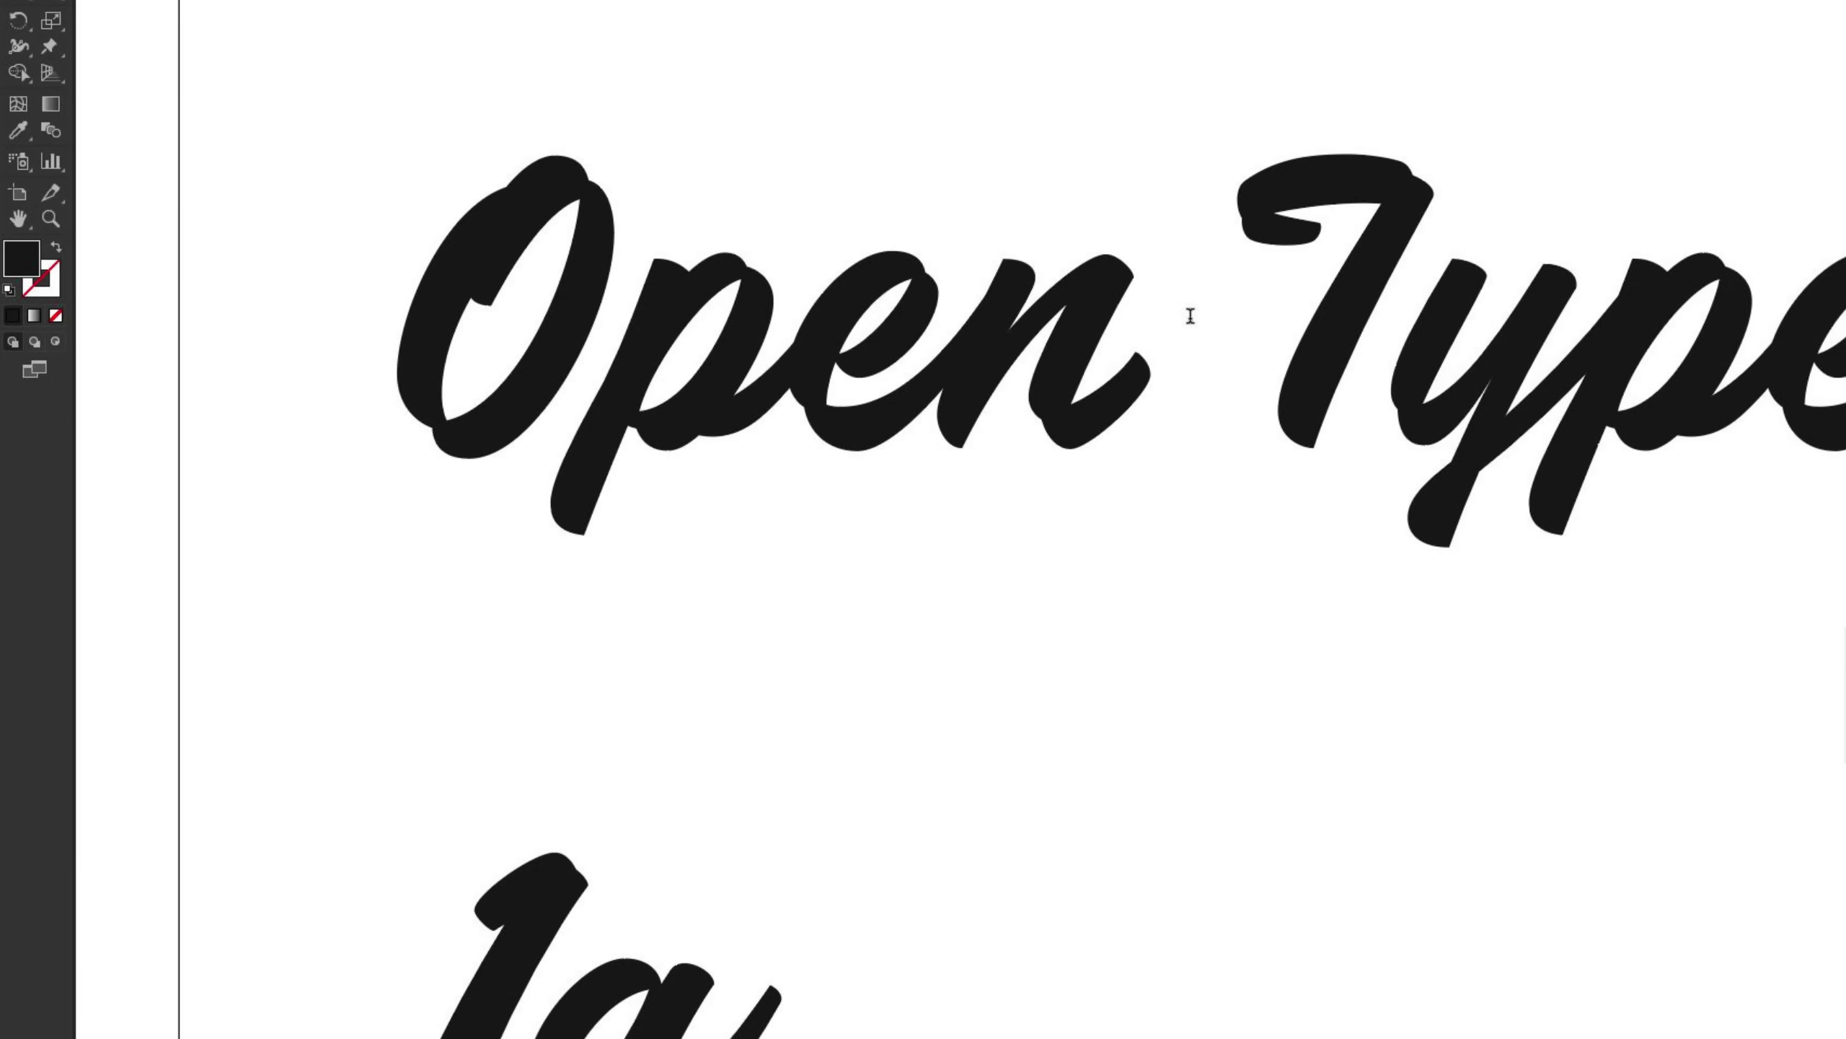
left_click_drag(995, 336, 1144, 342)
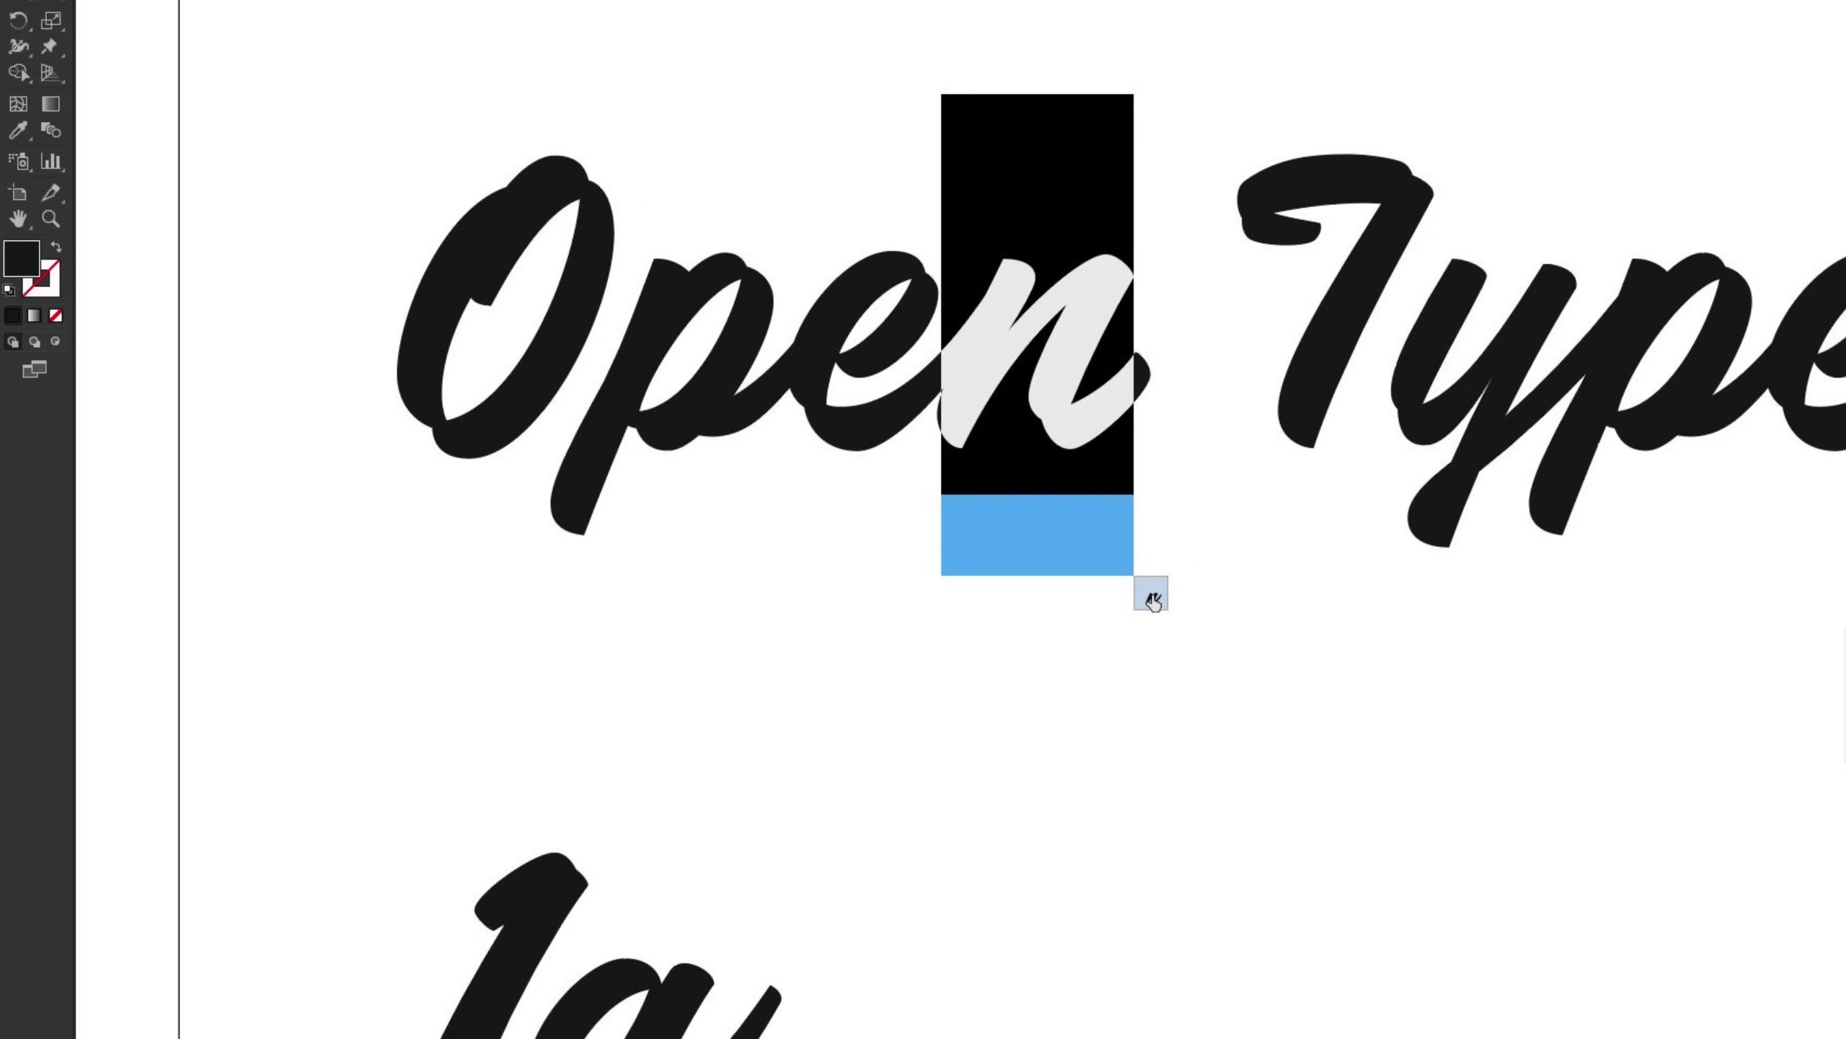
left_click(1152, 601)
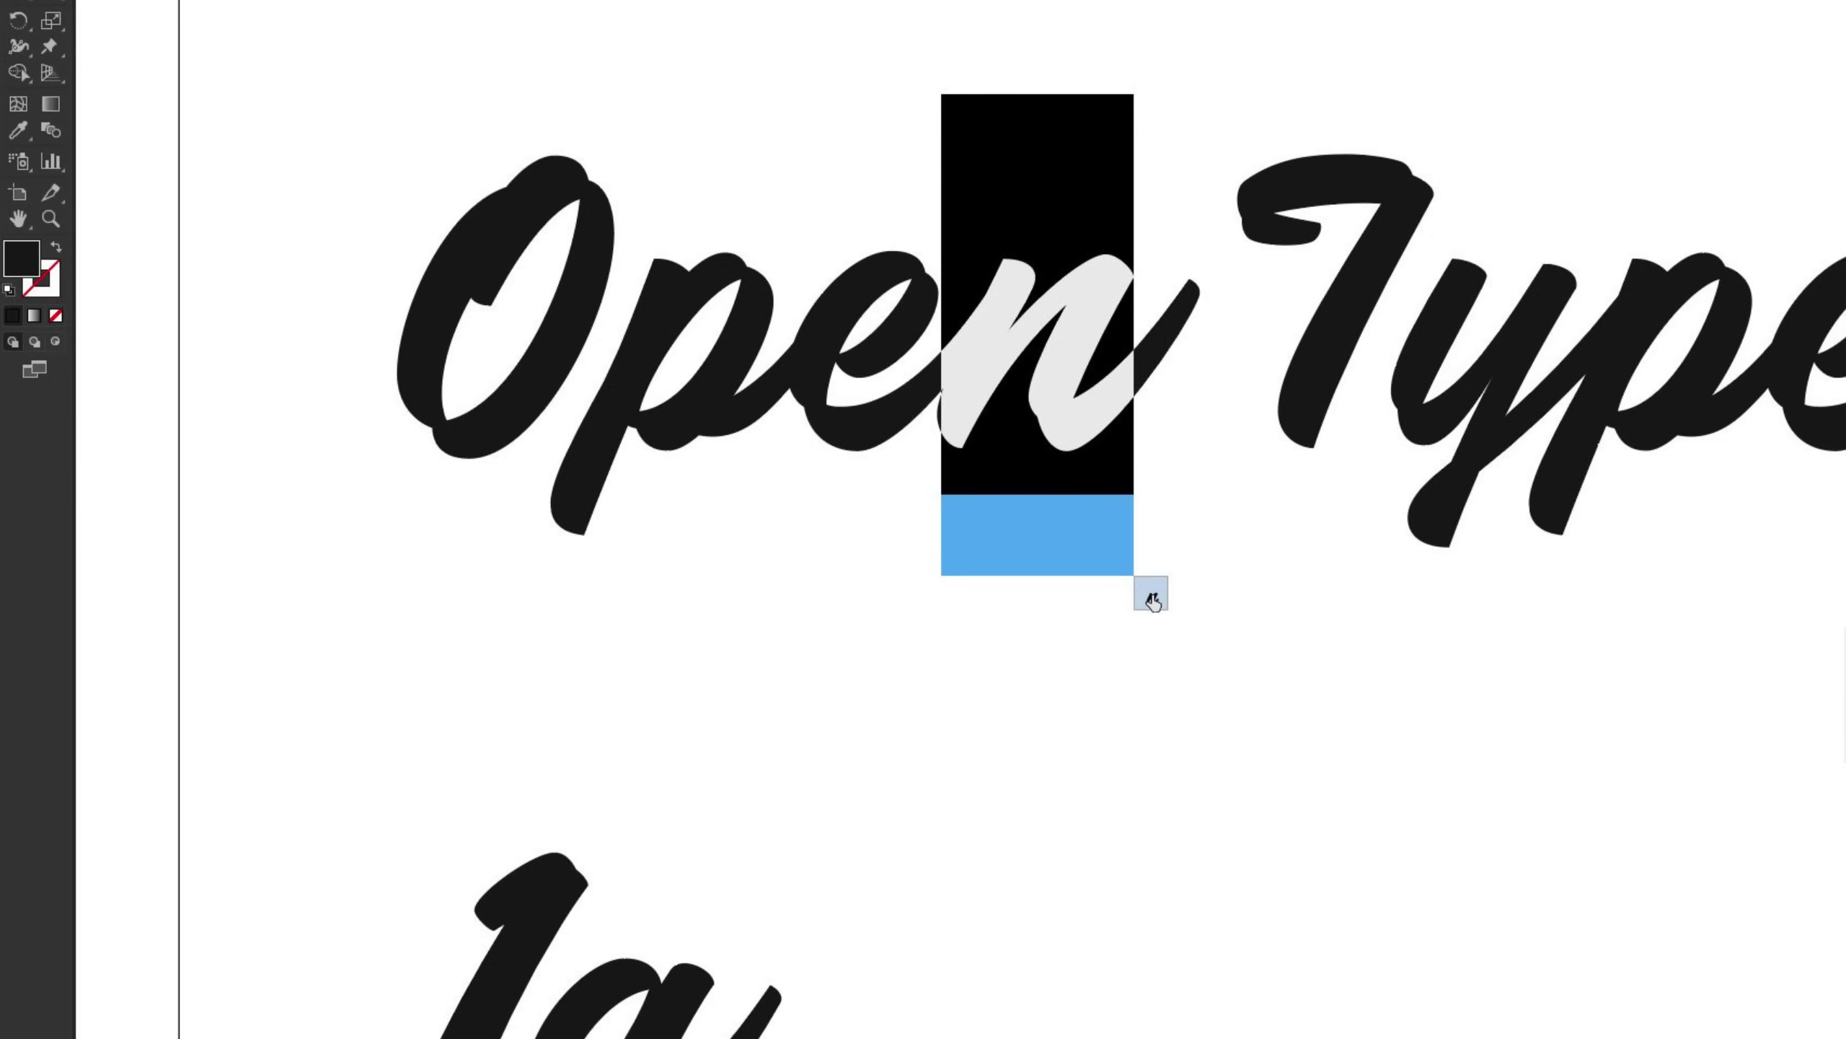
left_click(1168, 344)
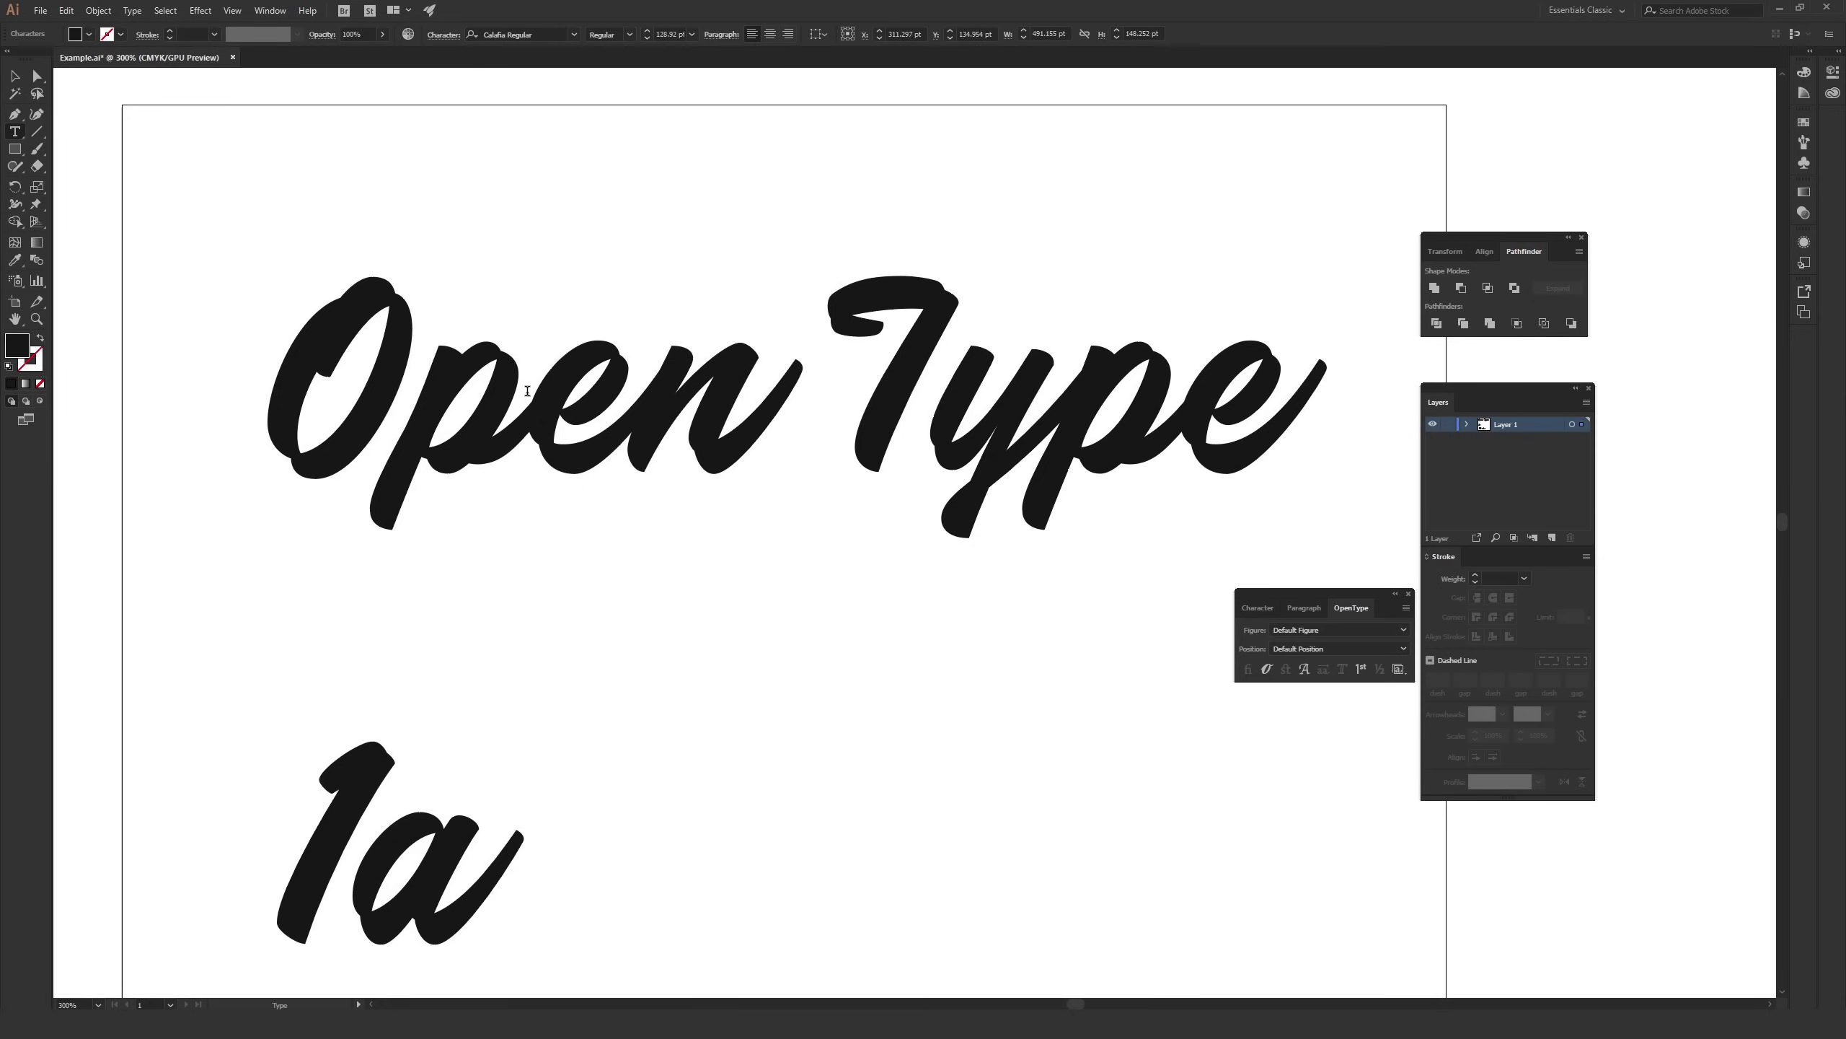
Open the Glyphs panel from the Type menu and move it clear of the heading
left_click(130, 11)
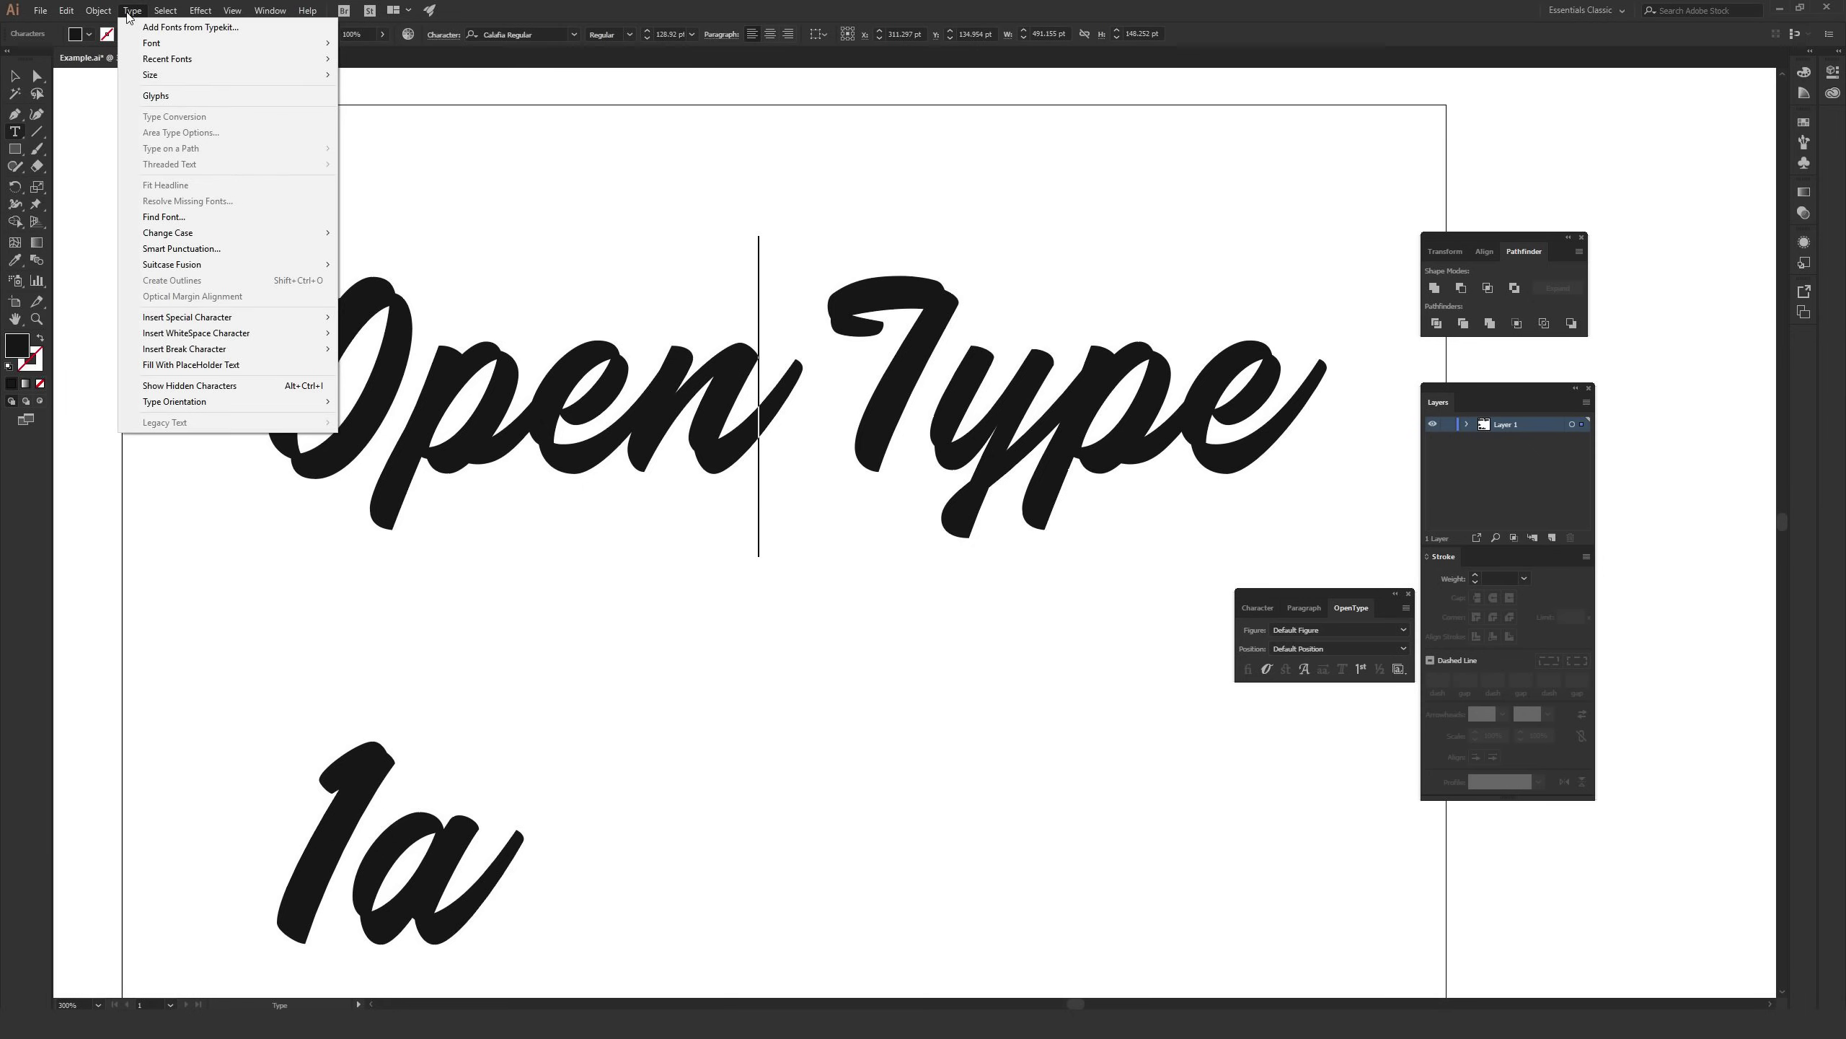
left_click(182, 100)
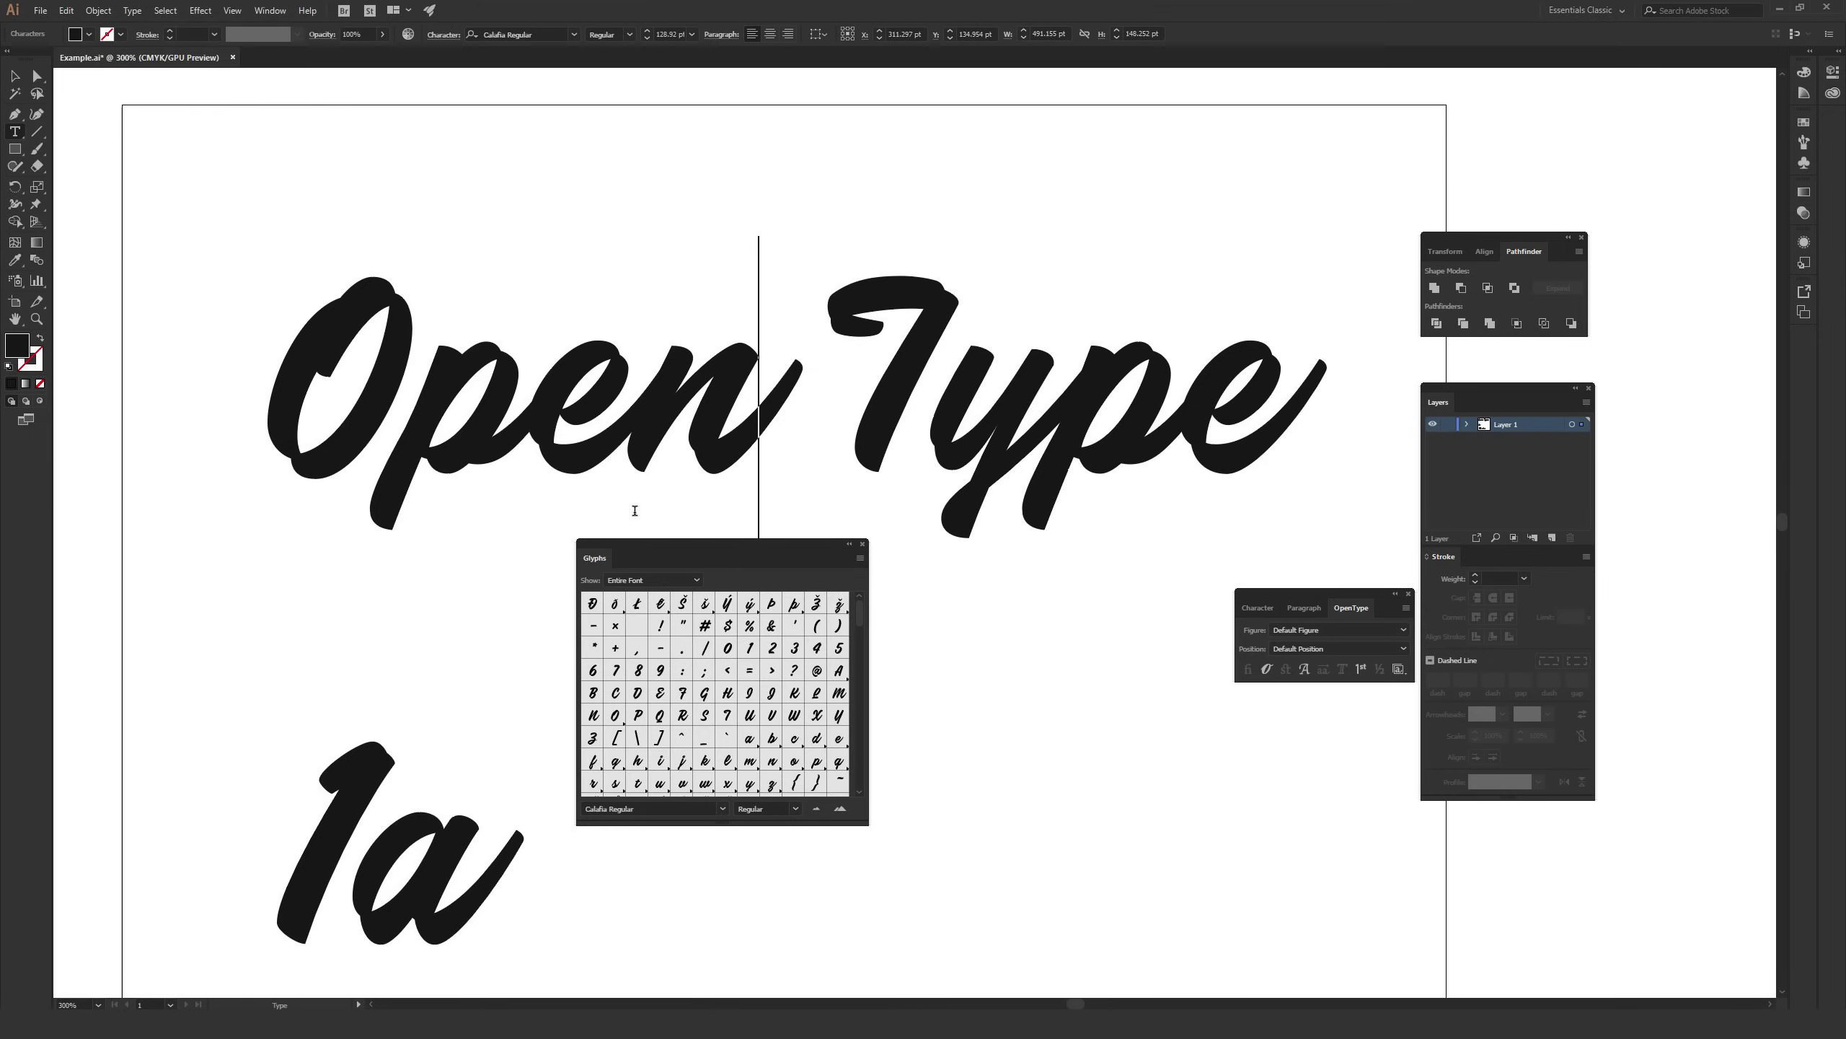
left_click_drag(668, 542, 787, 355)
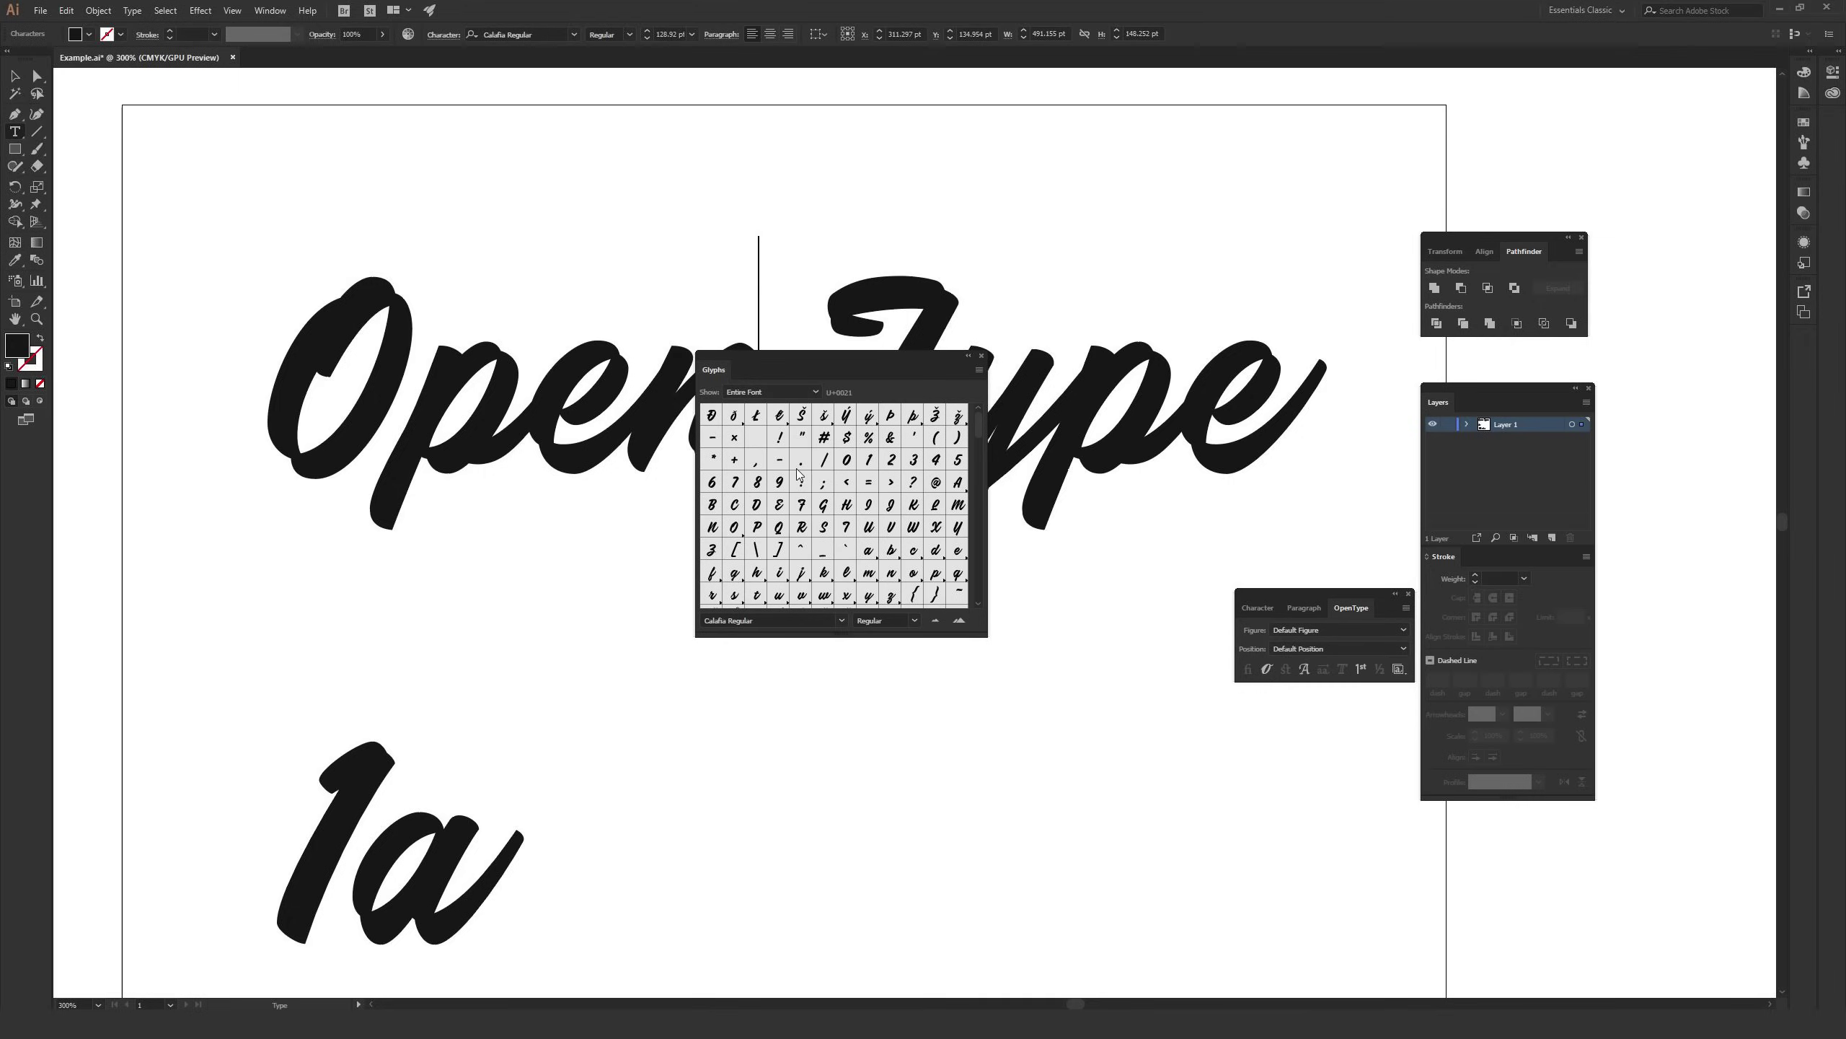
Scroll through the entire Calafia Regular glyph set, then select the e in Open
scroll(797, 477, "down", 2)
scroll(823, 466, "down", 6)
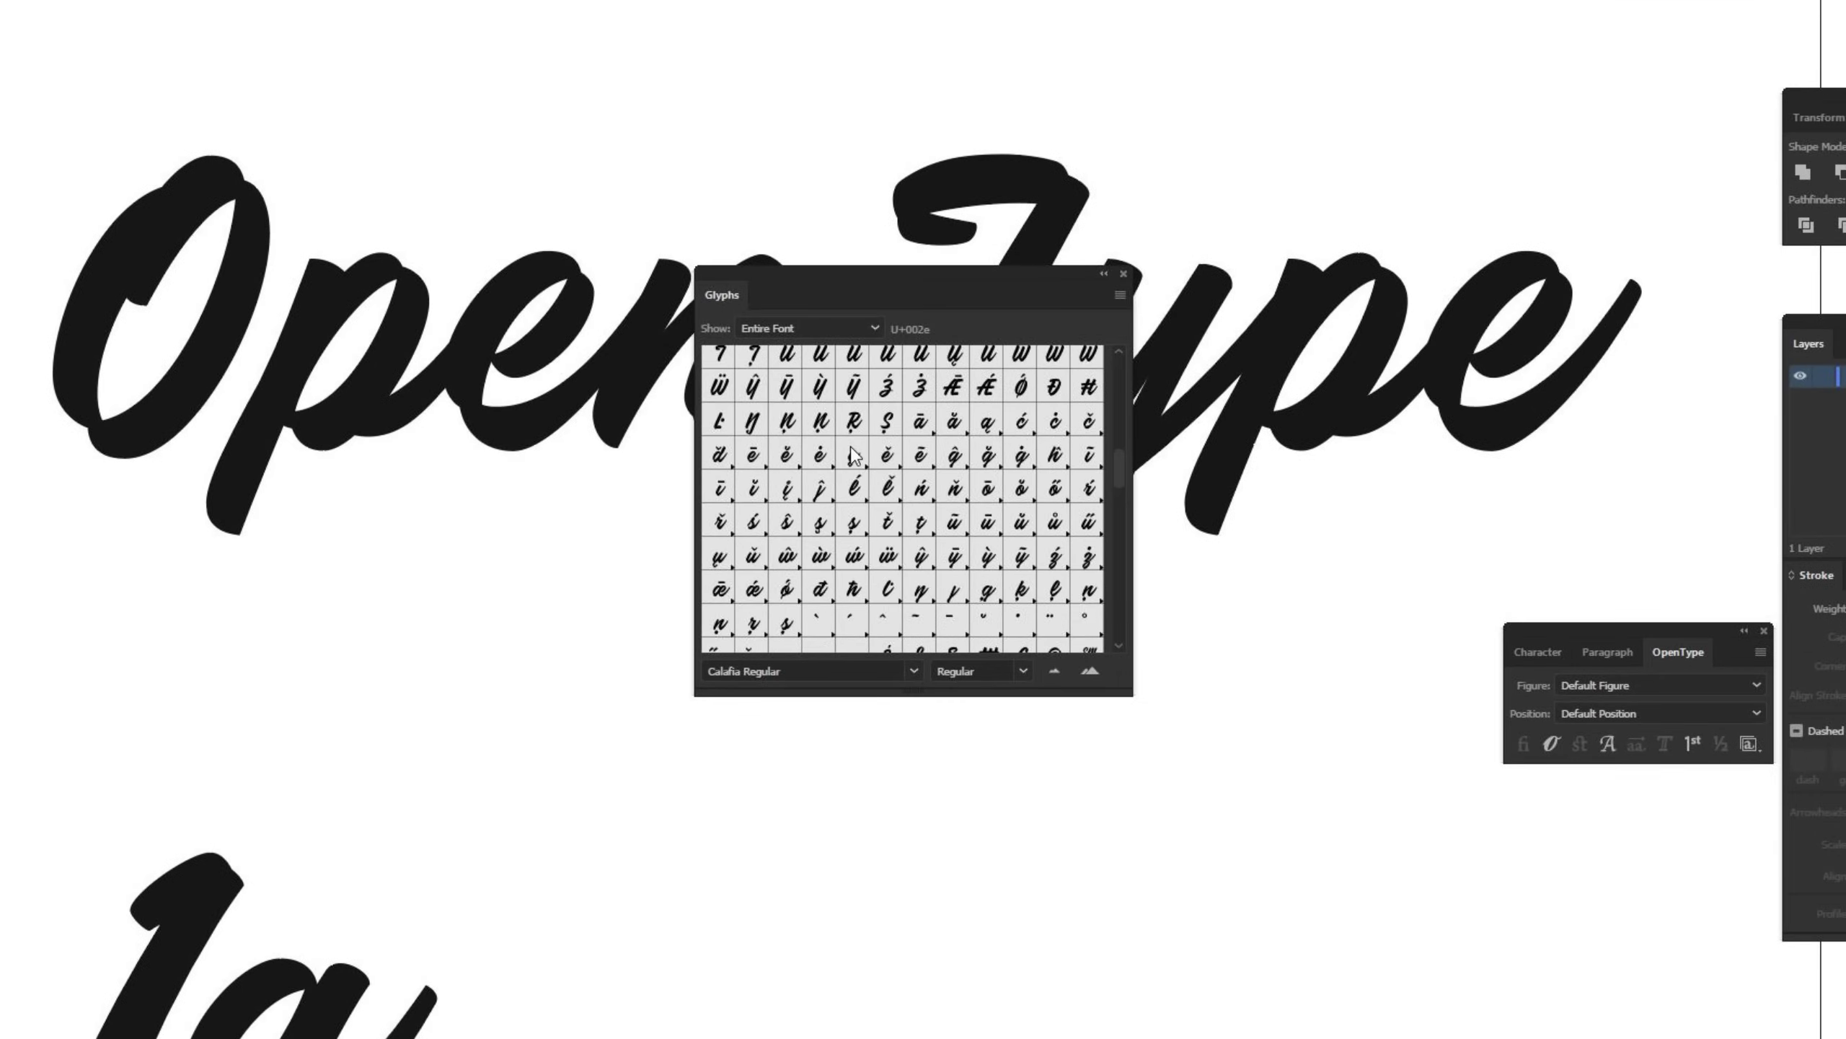
scroll(854, 456, "down", 8)
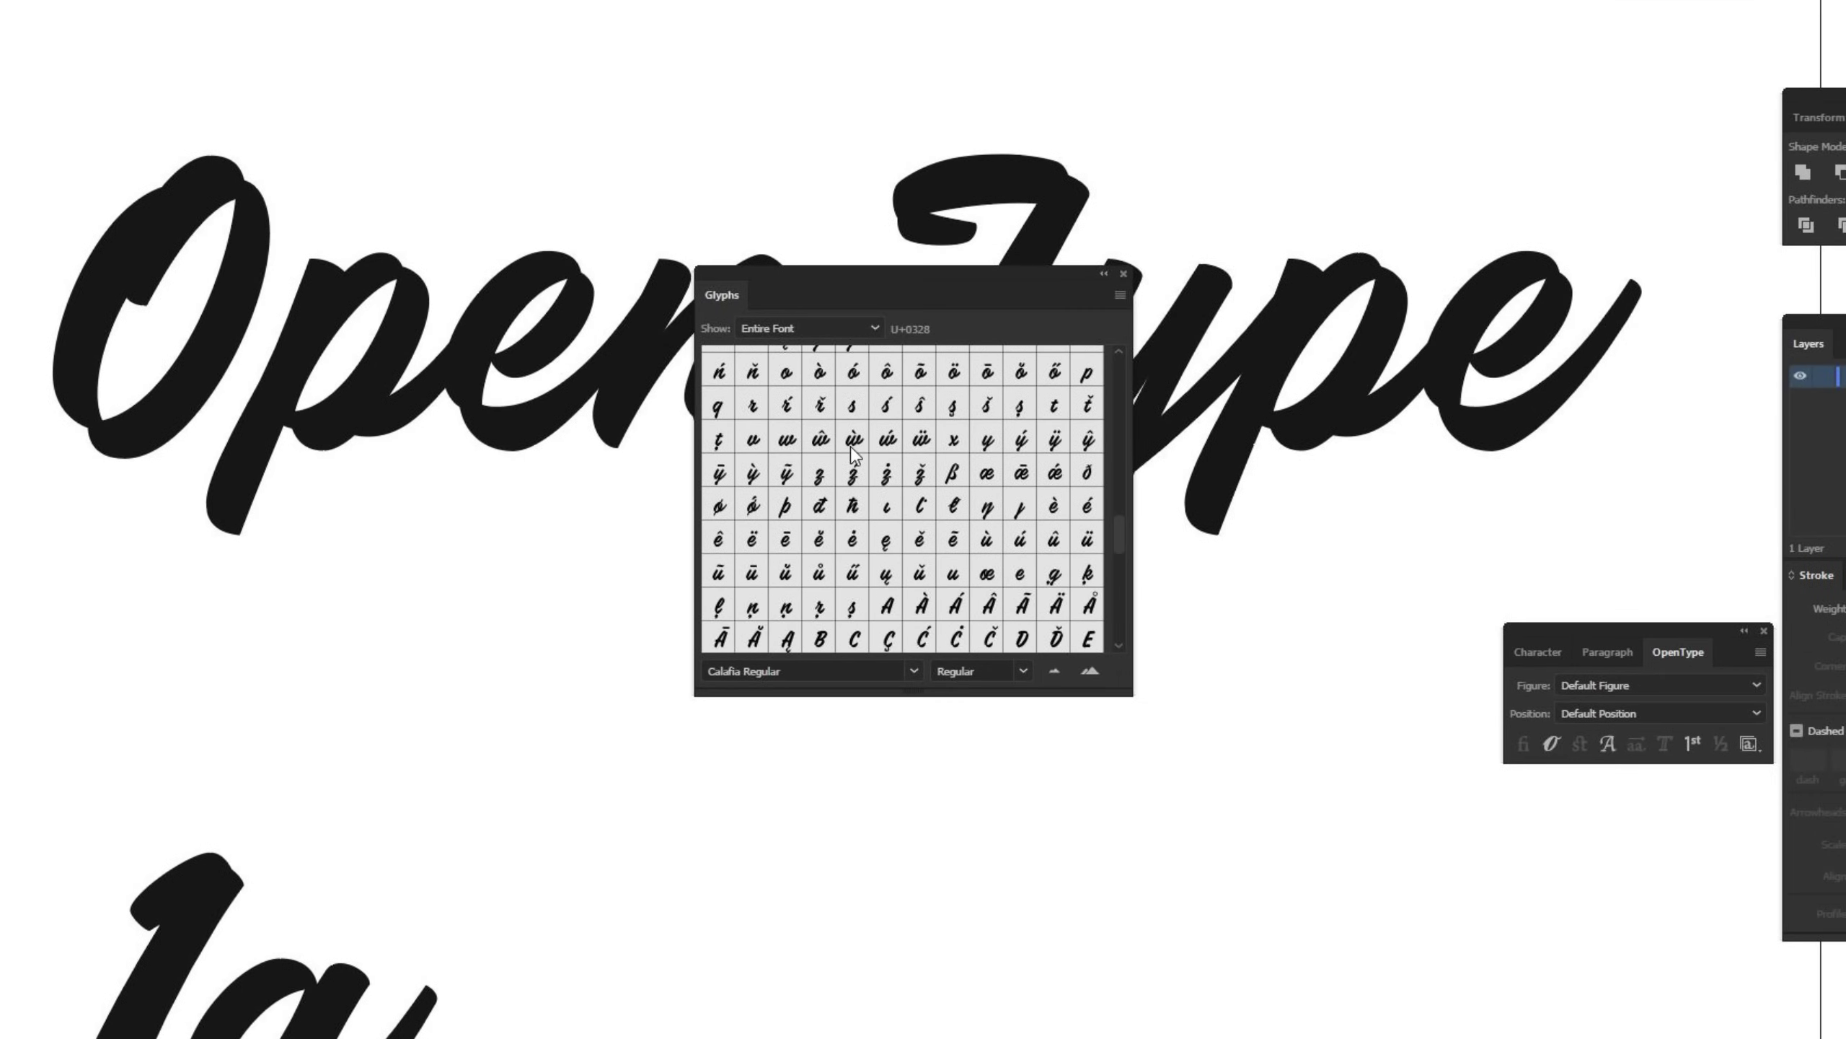
scroll(854, 457, "down", 8)
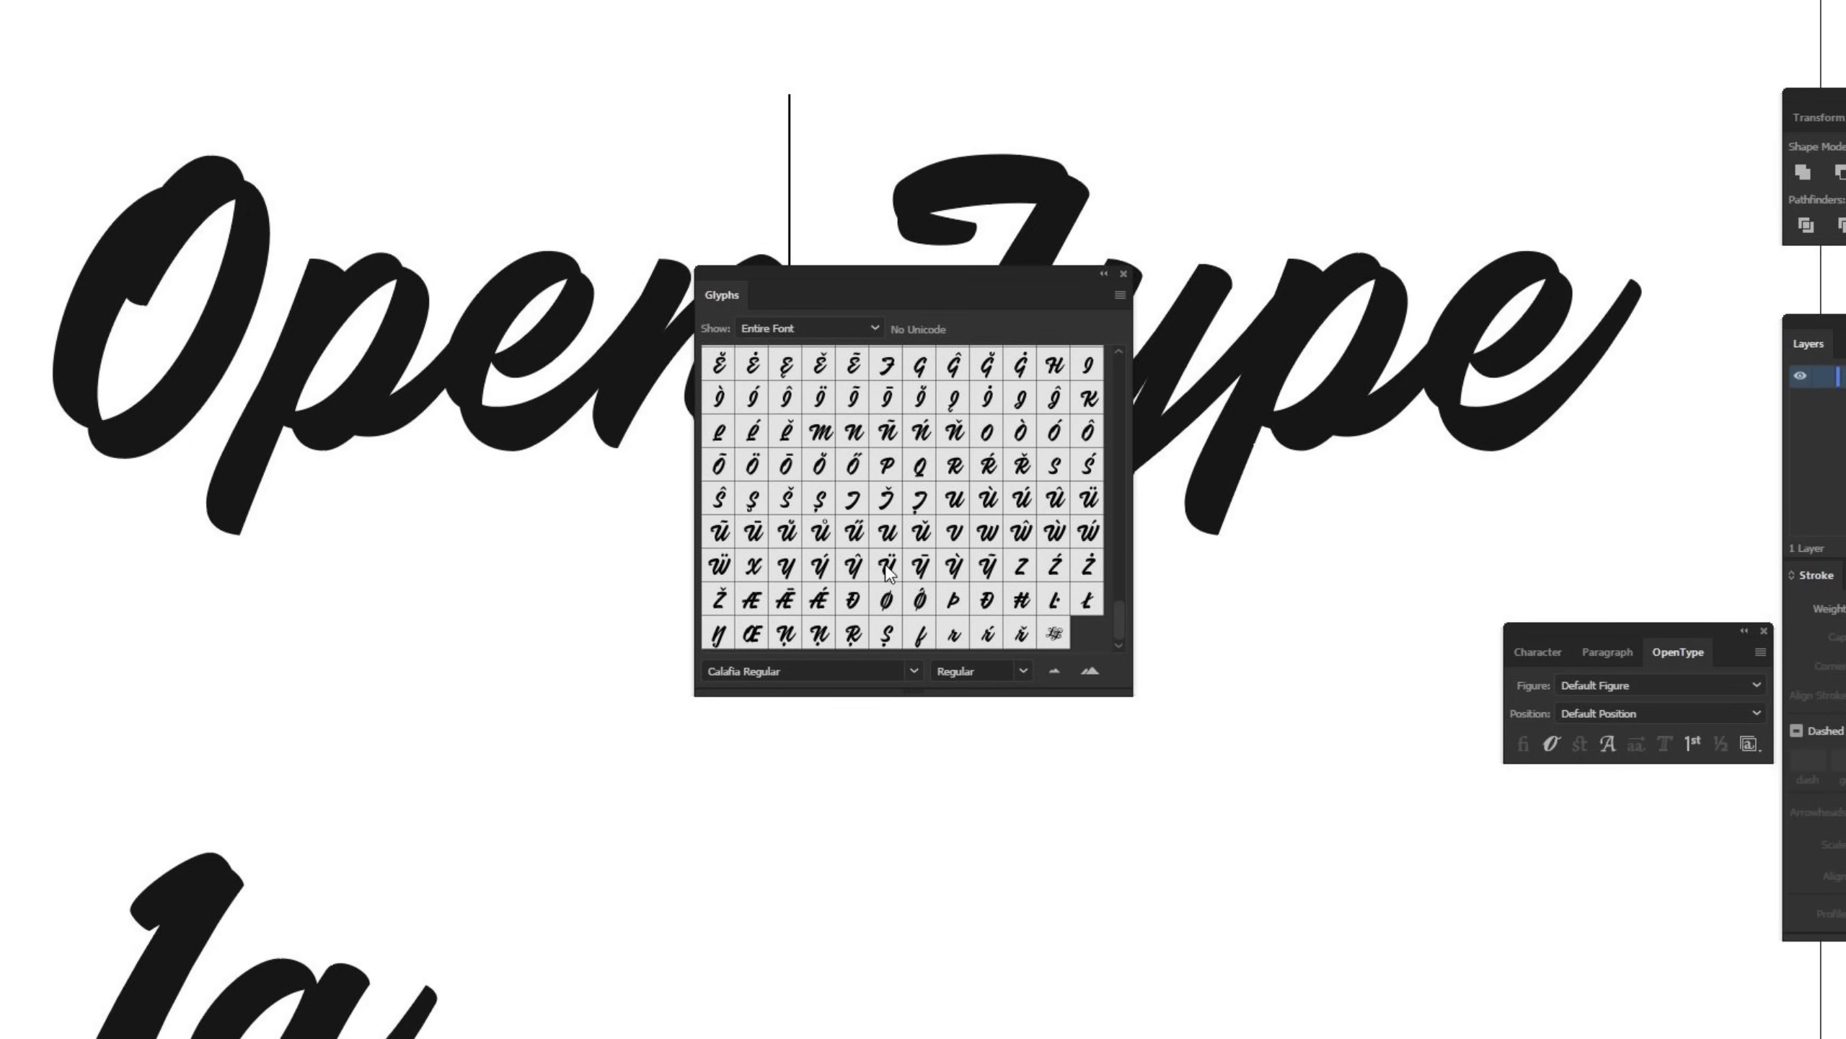
scroll(857, 527, "up", 6)
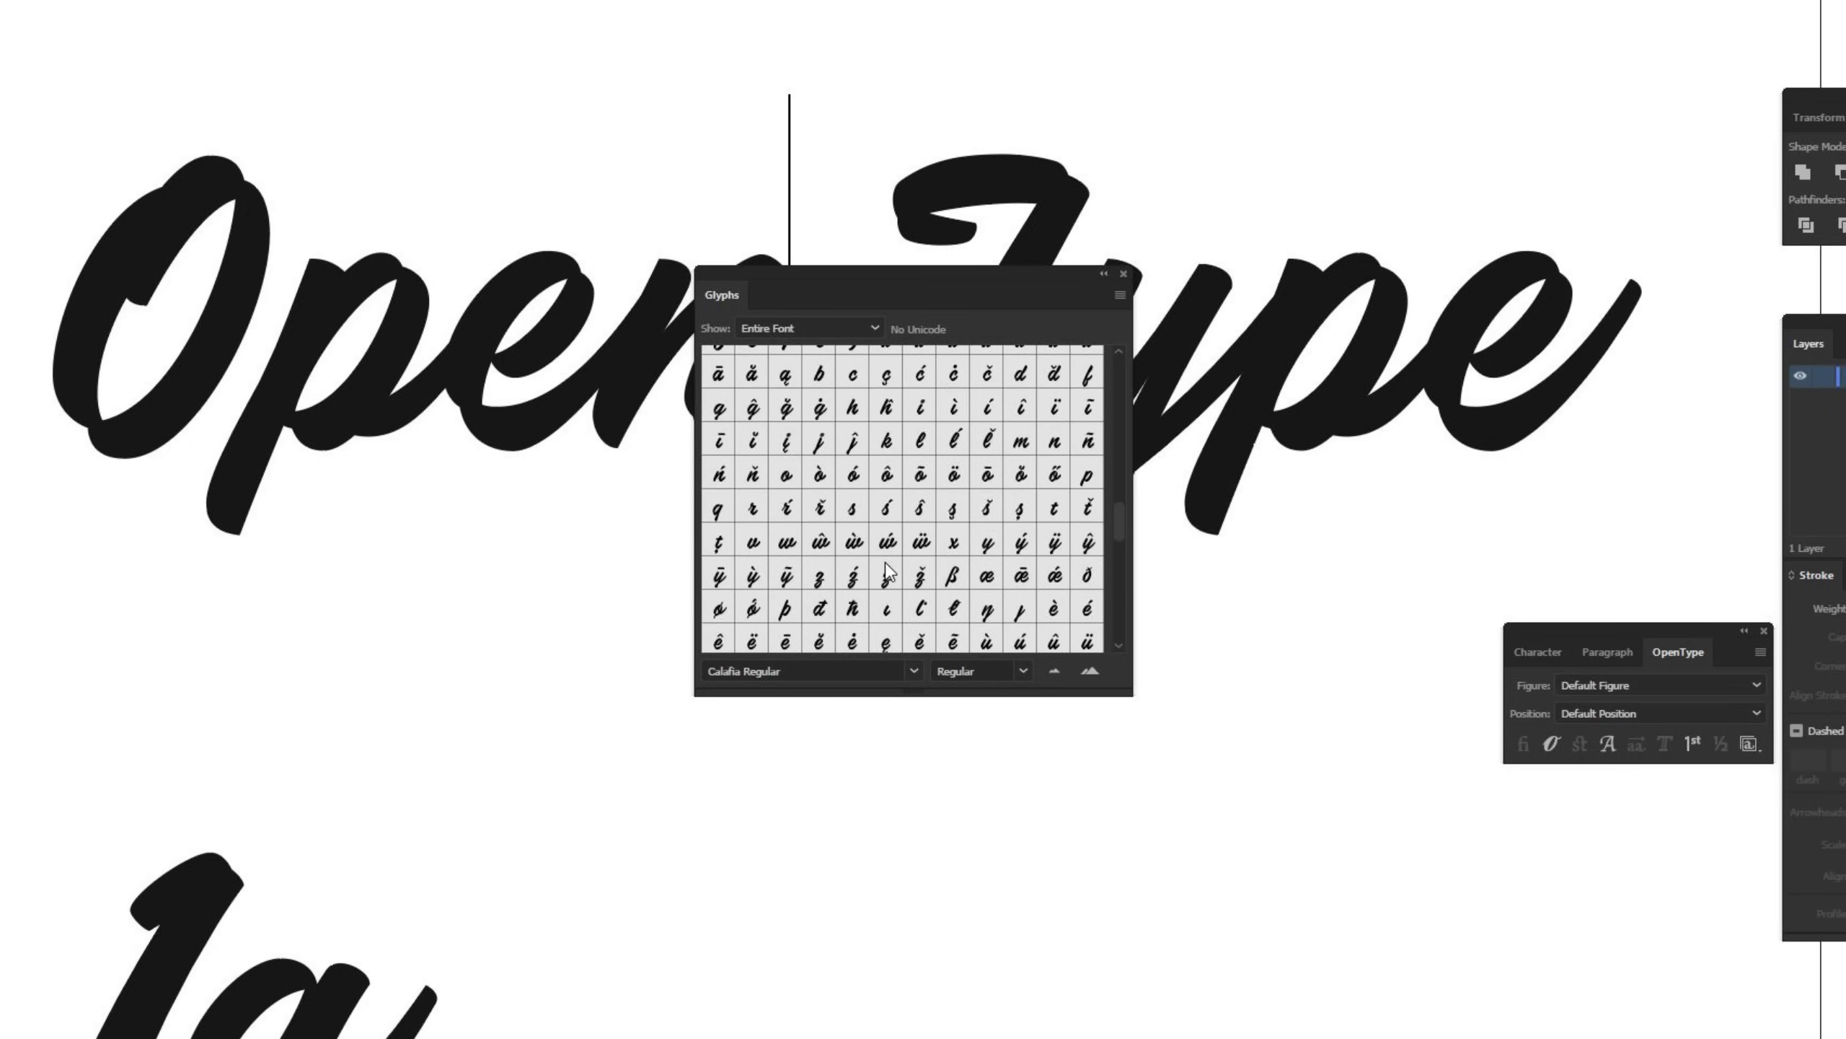
scroll(857, 525, "up", 2)
left_click_drag(589, 360, 495, 359)
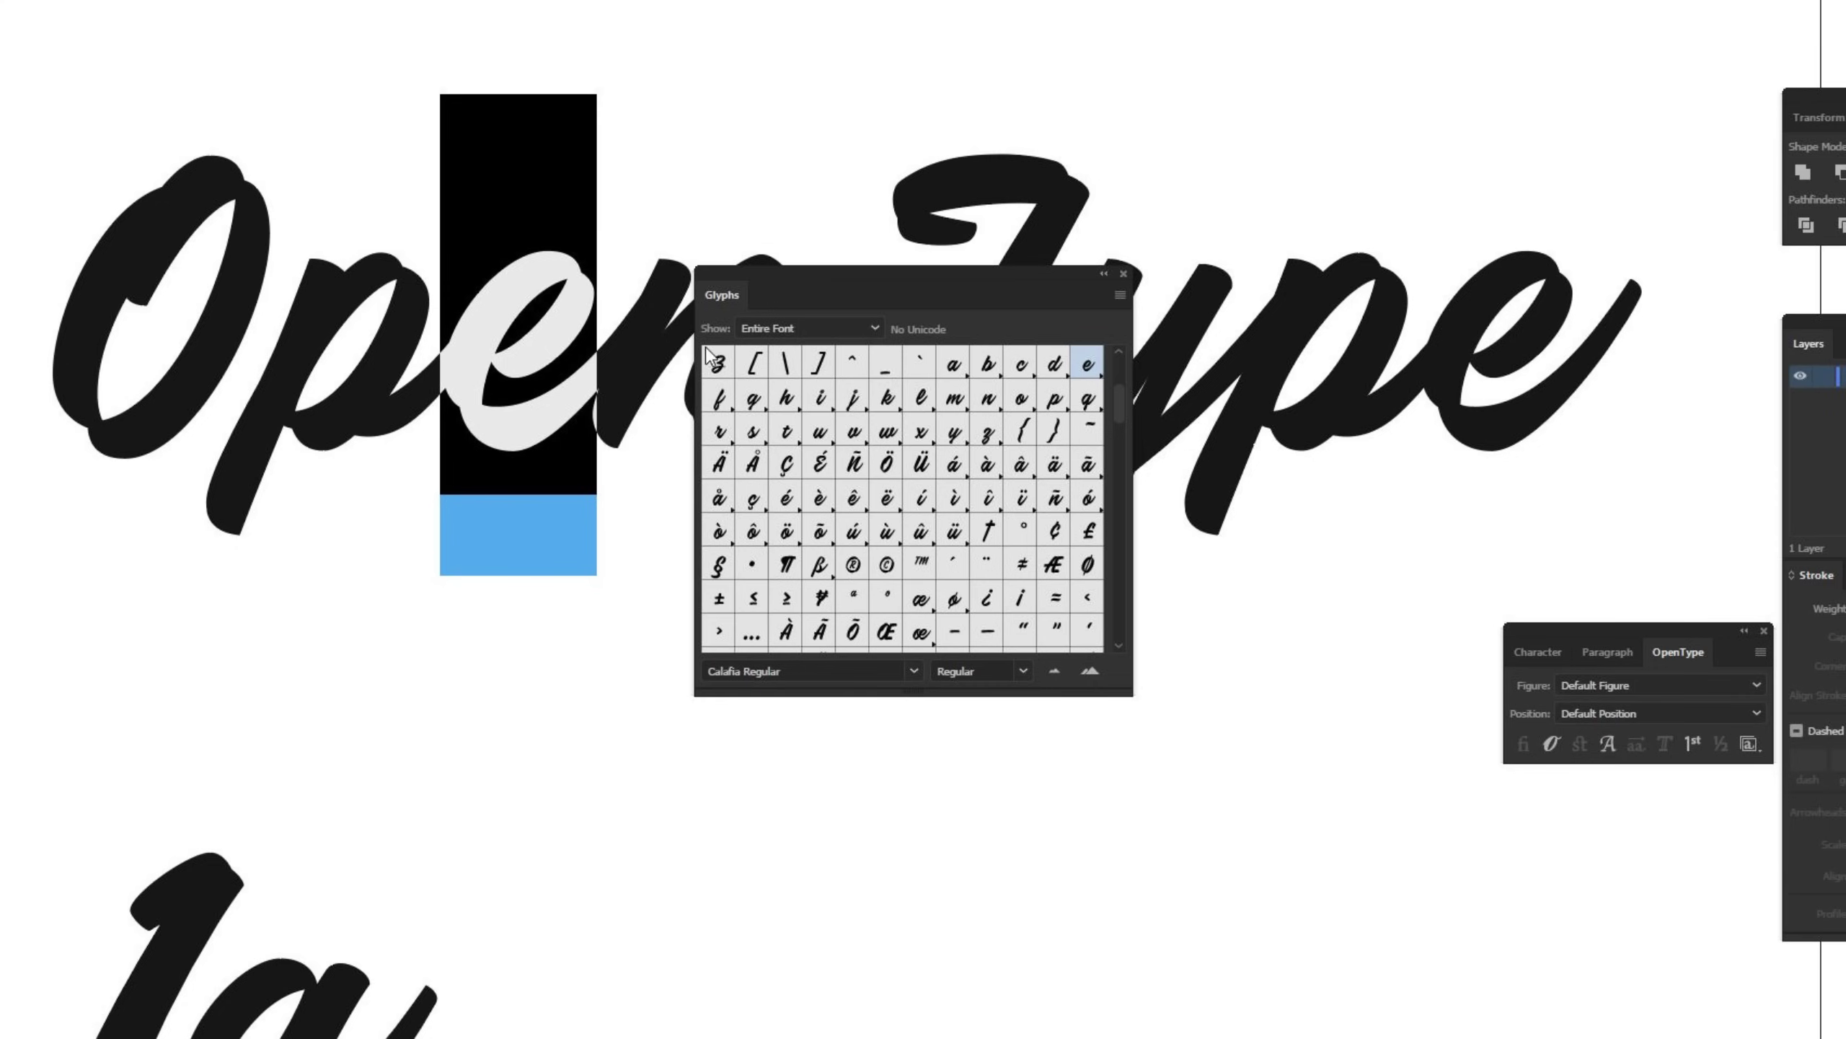
Filter the Glyphs panel to Alternates For Current Selection and swap the e for its alternate
left_click(783, 331)
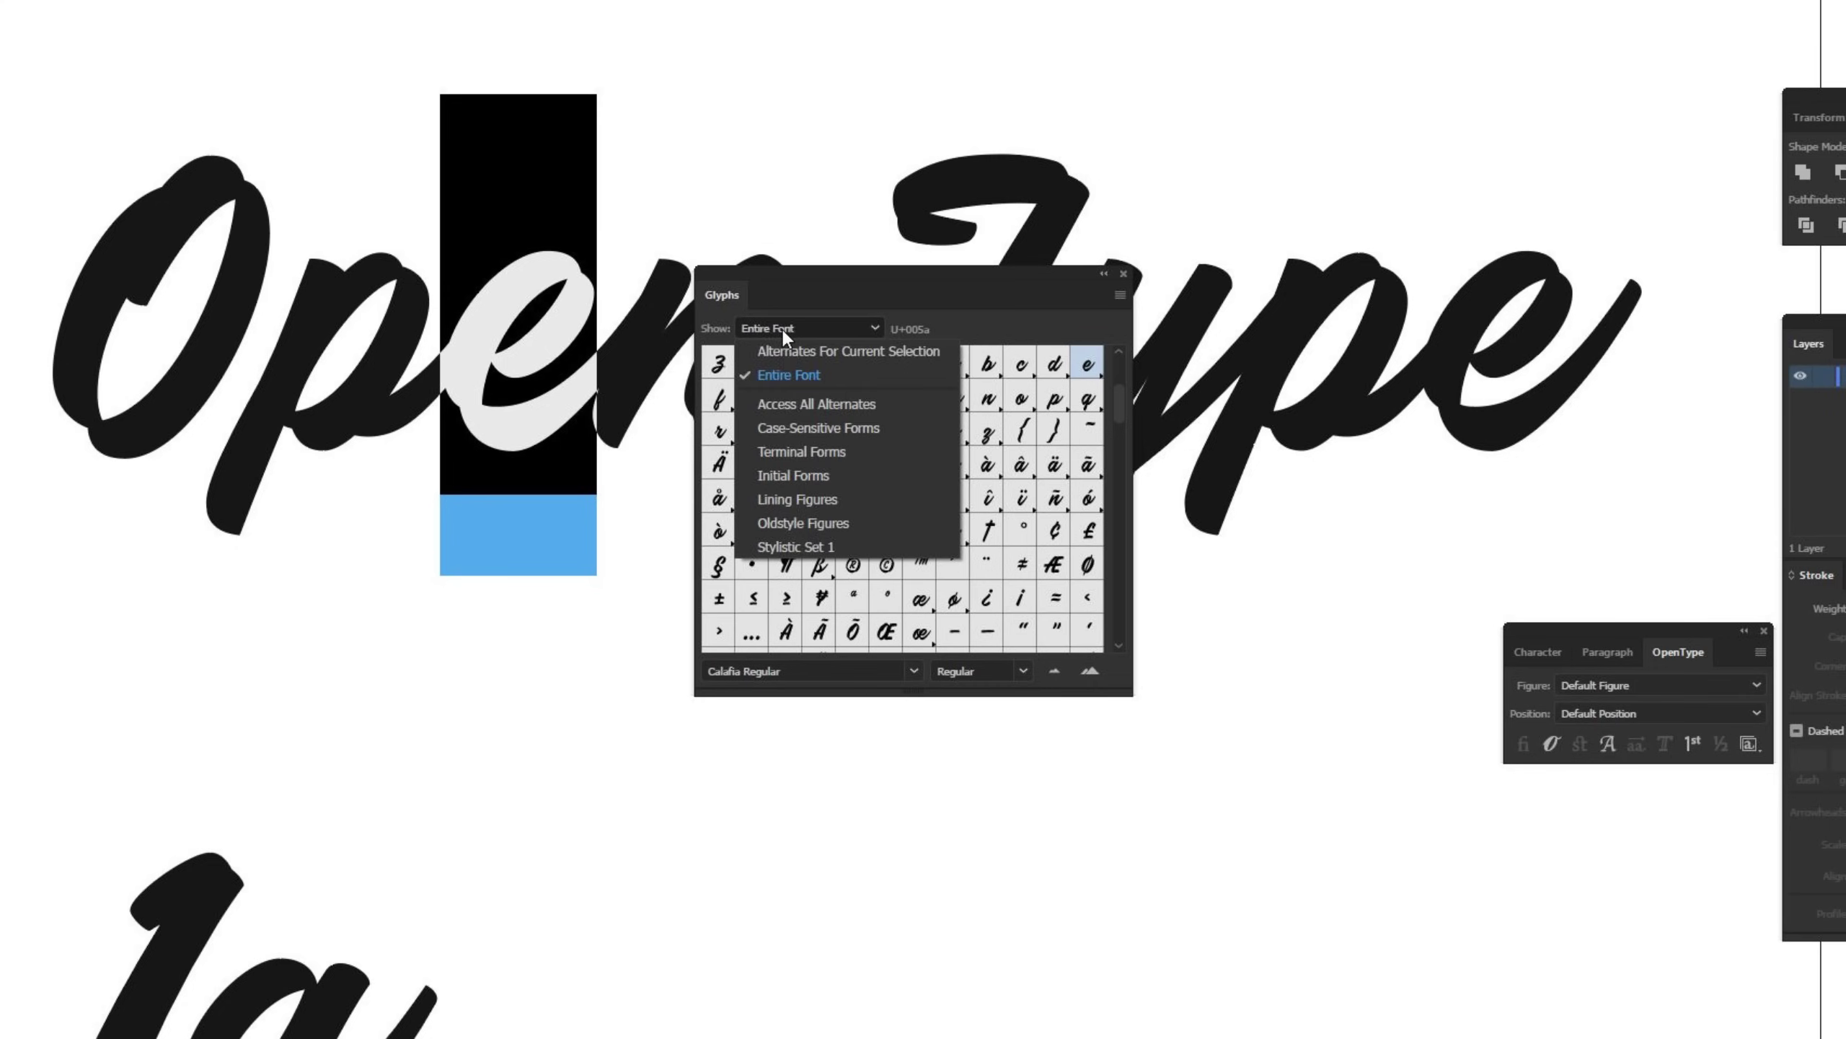
left_click(830, 359)
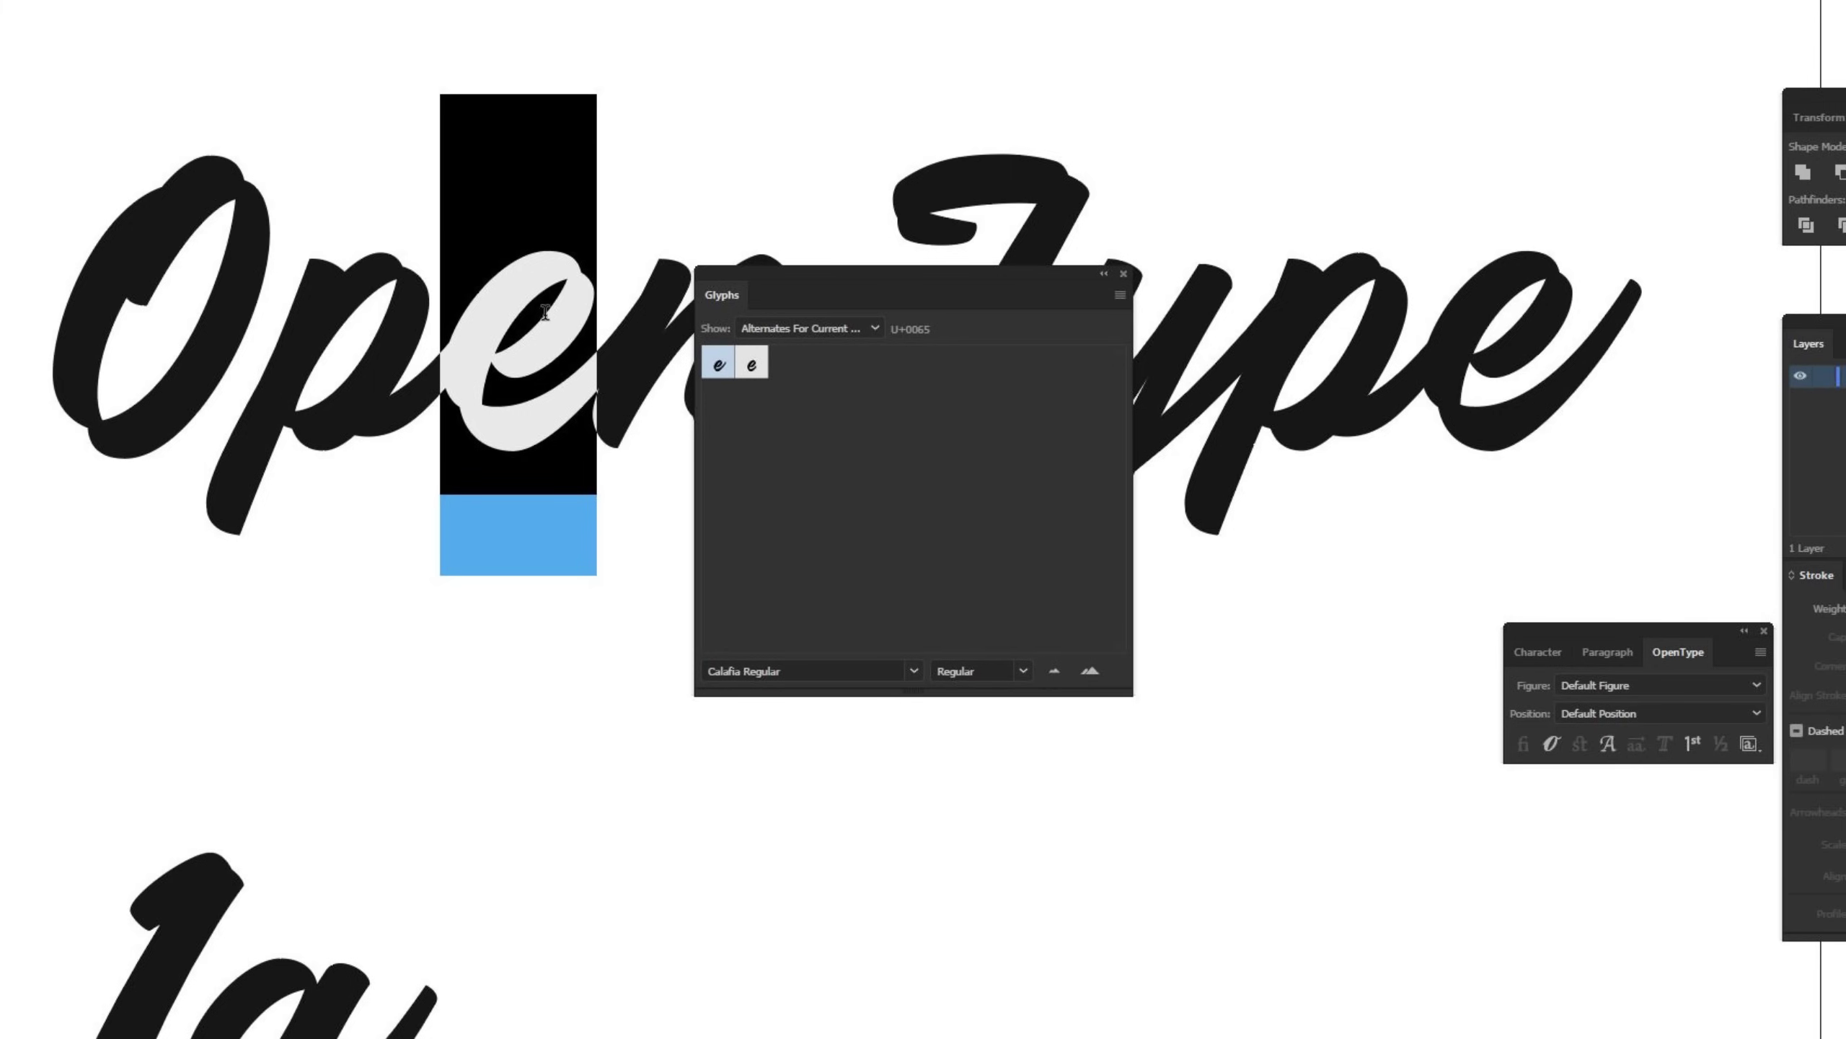
double_click(753, 365)
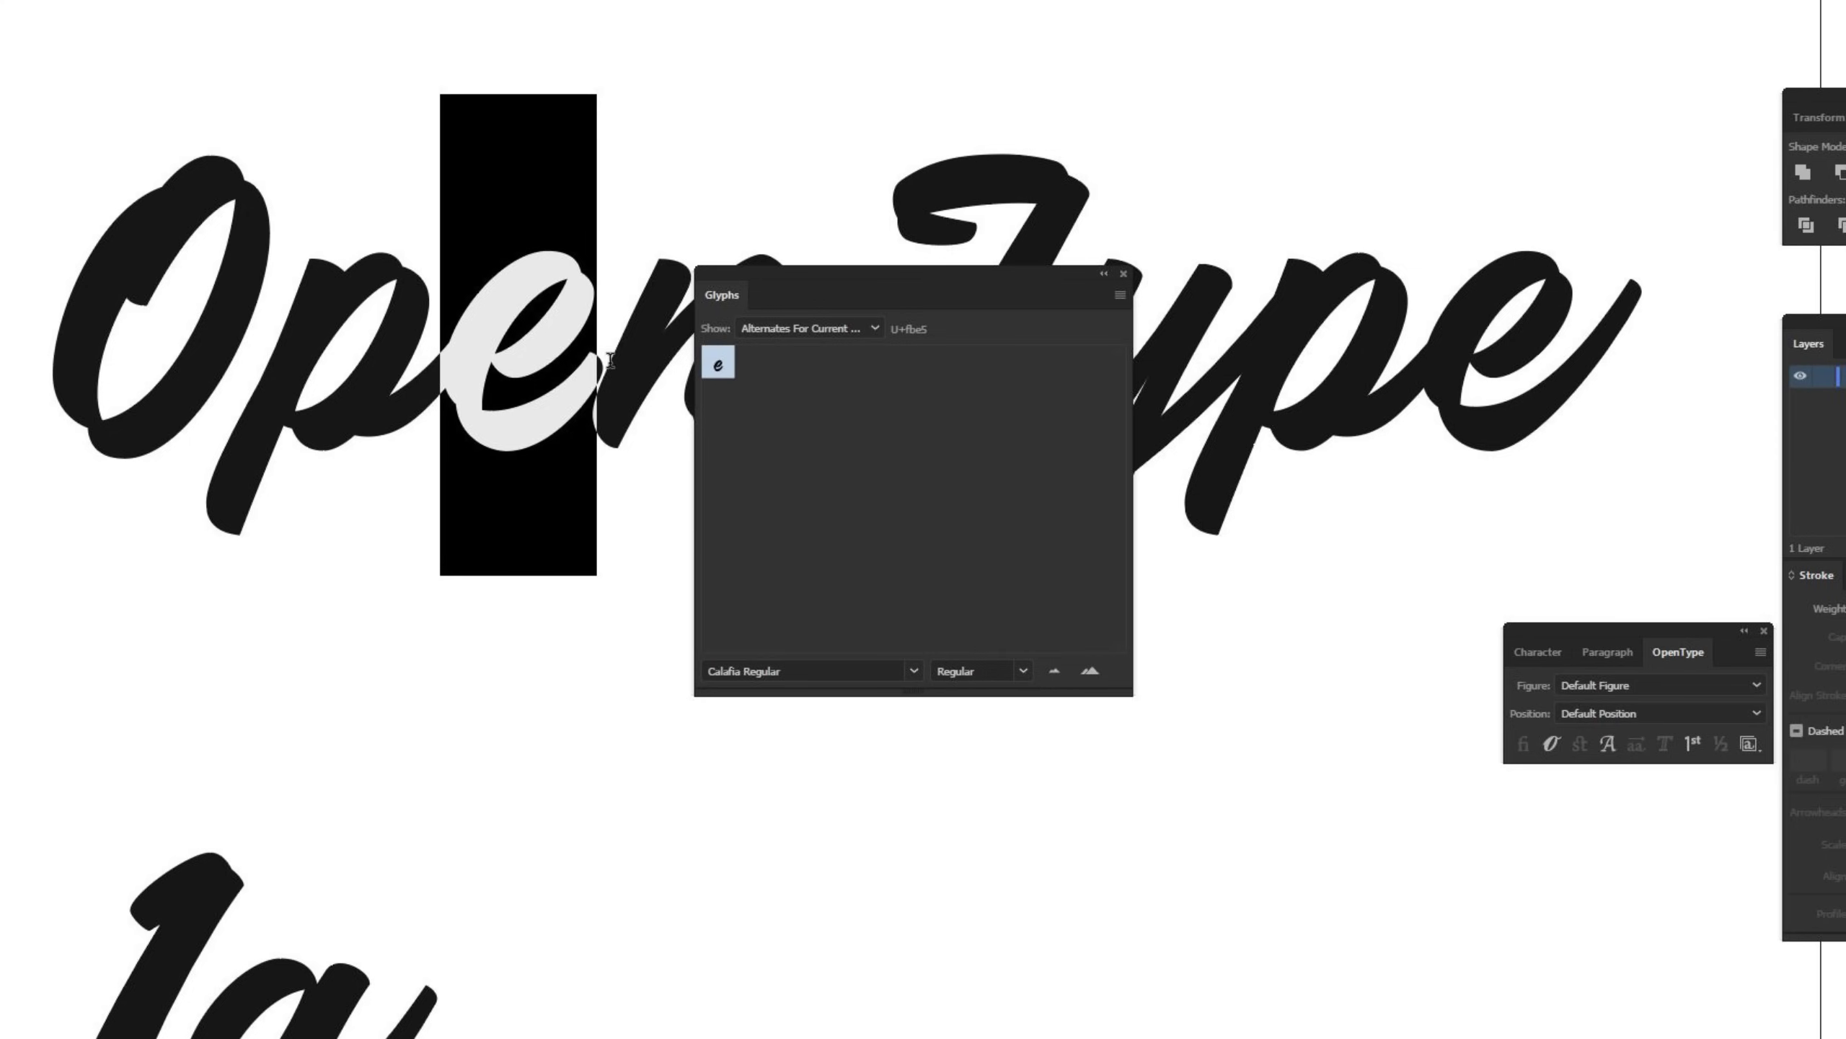
Replace the O of Open with the ordinal º, then undo to restore the O
key("ctrl")
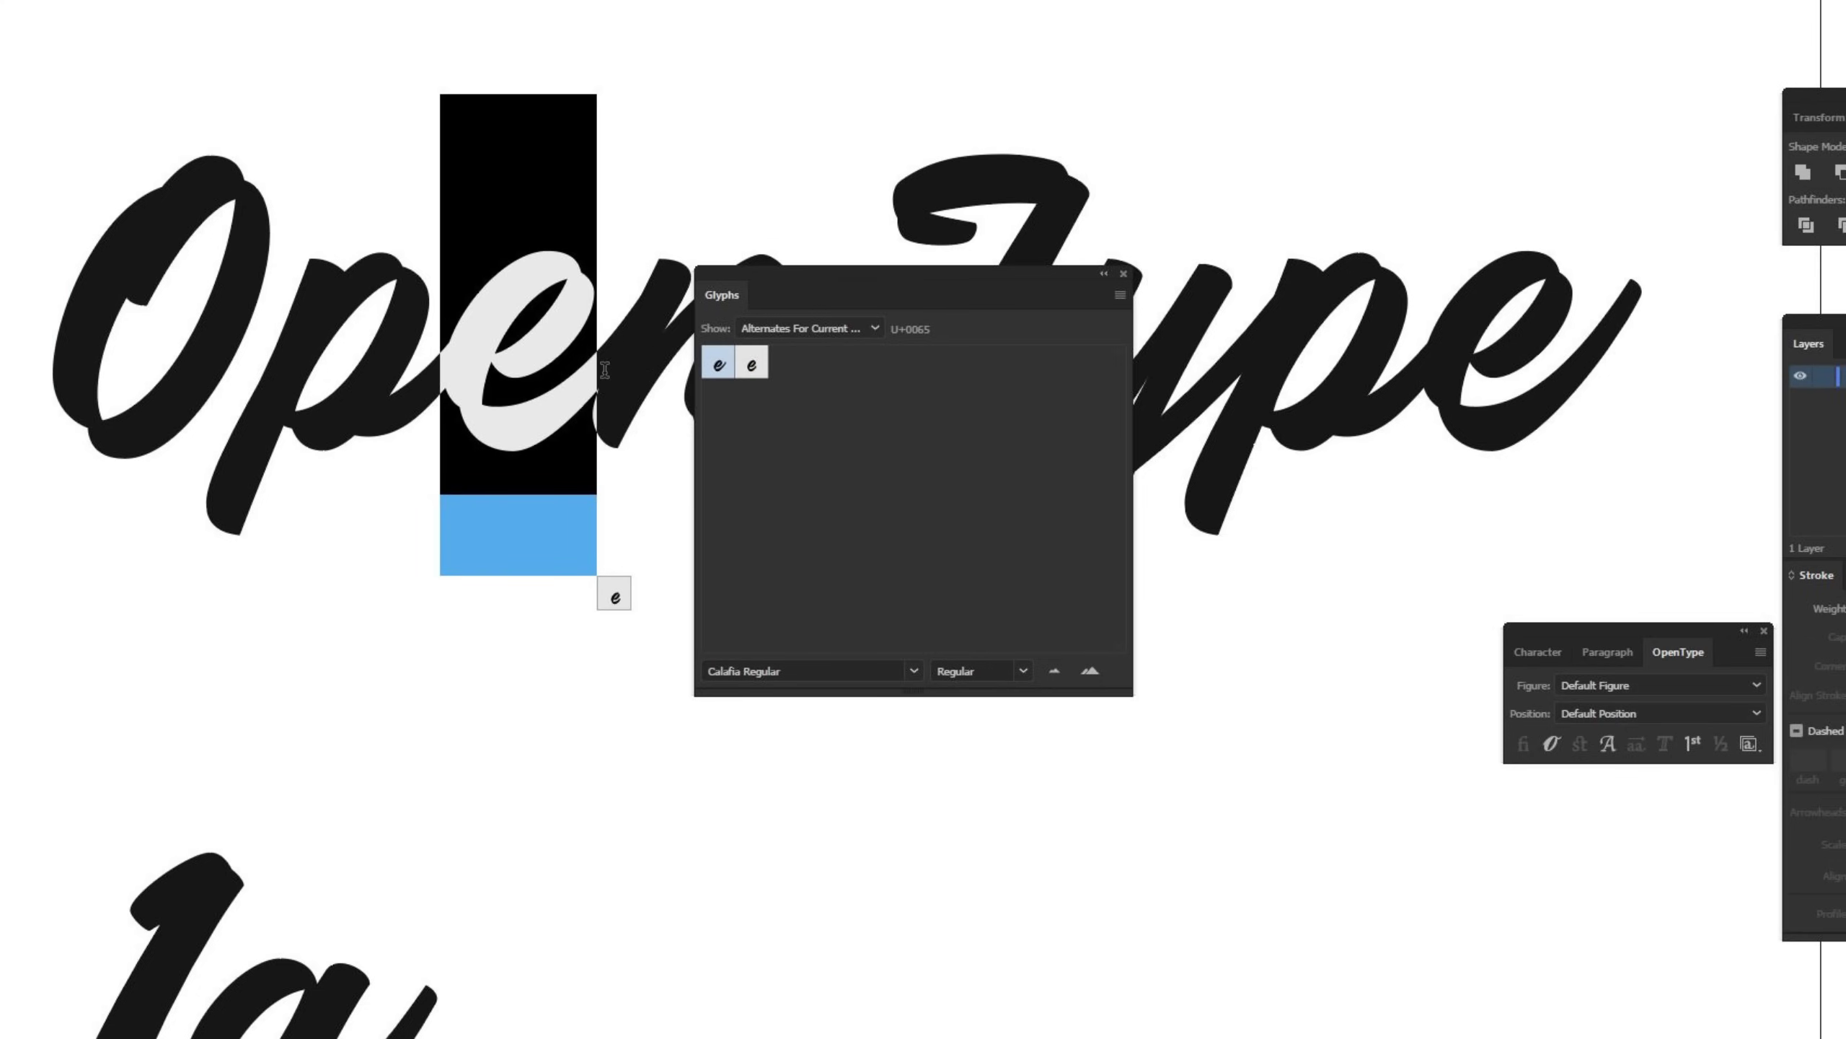
left_click_drag(388, 345, 383, 364)
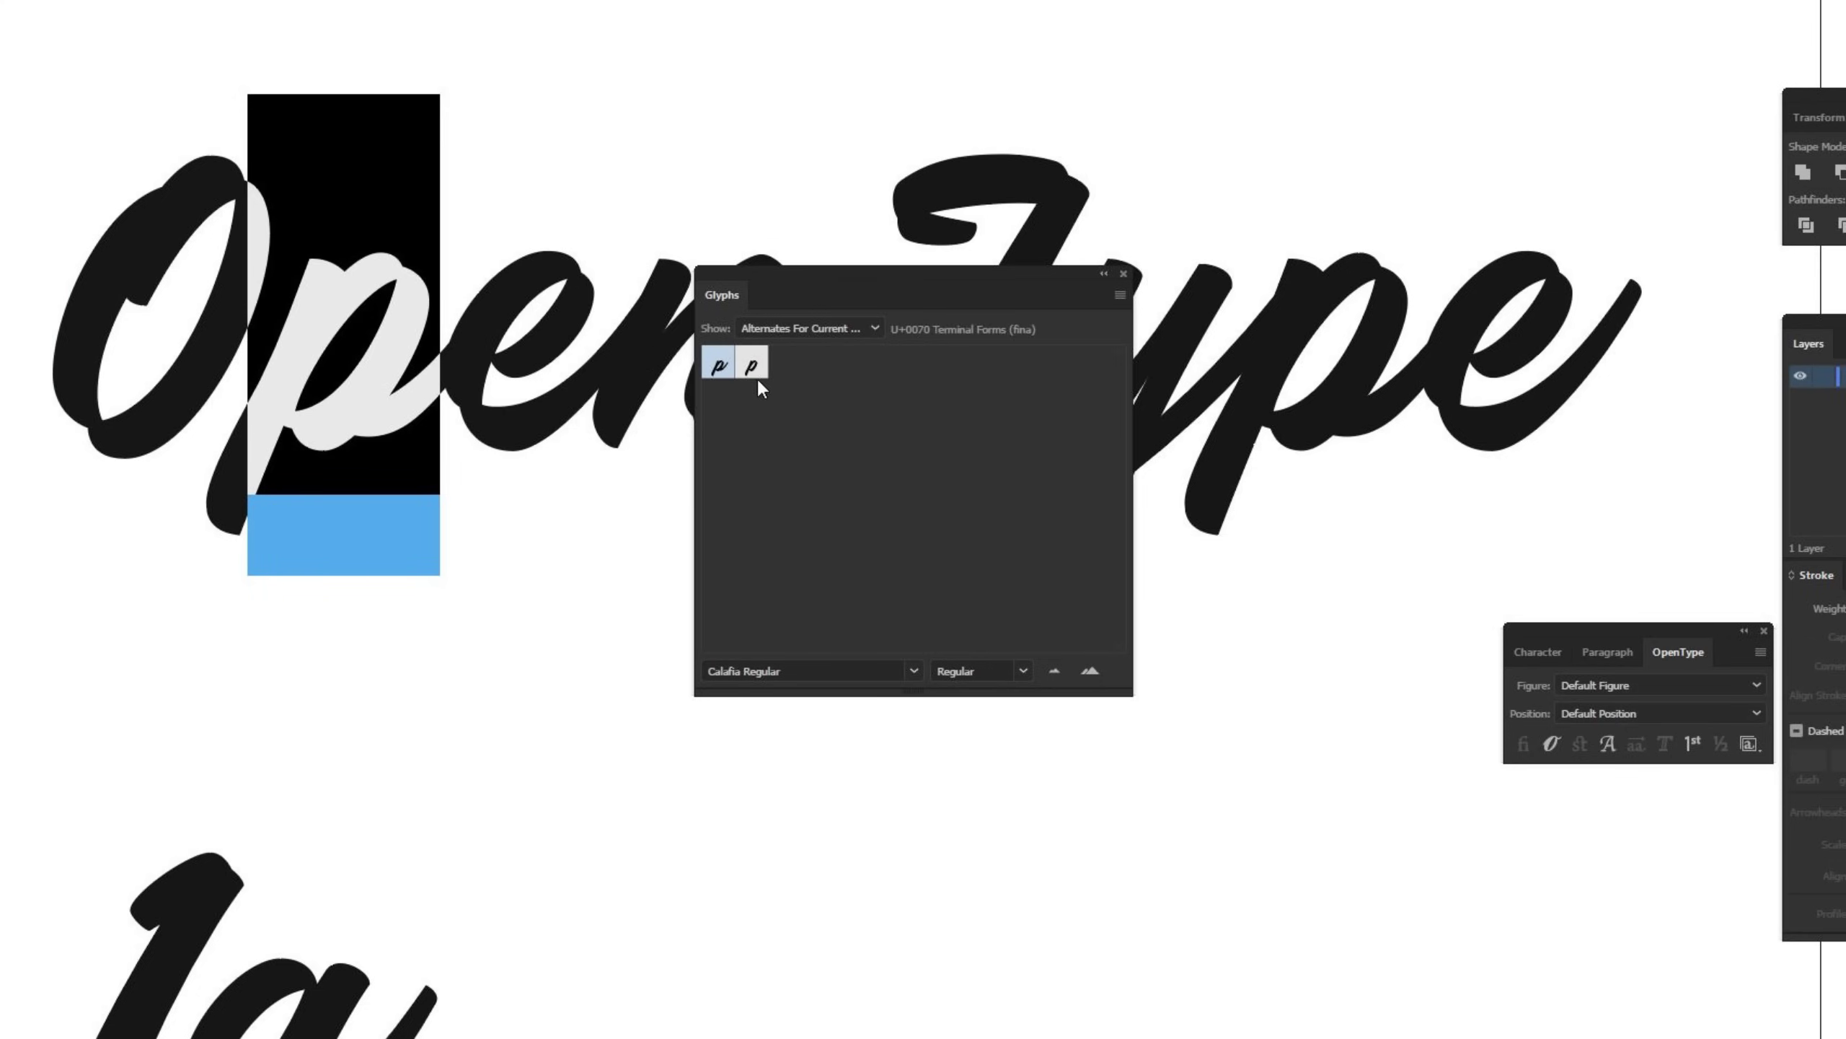
left_click_drag(226, 322, 213, 328)
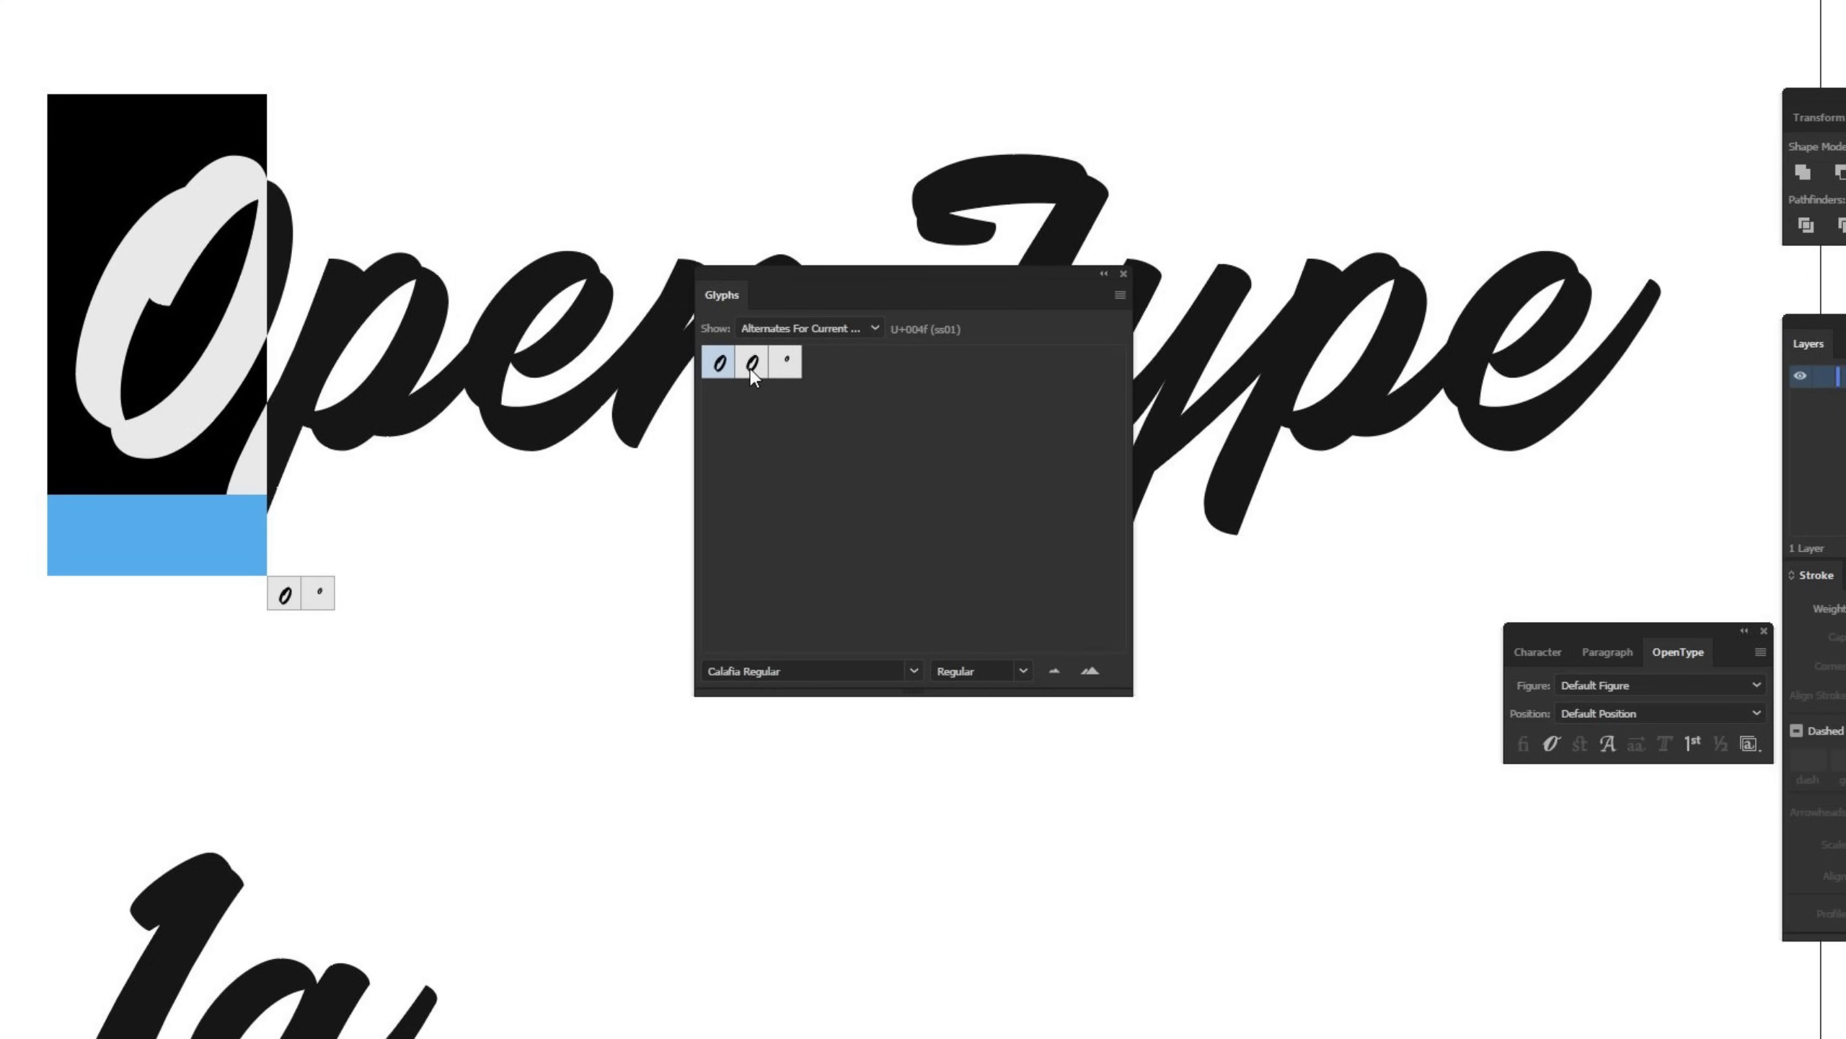
double_click(793, 369)
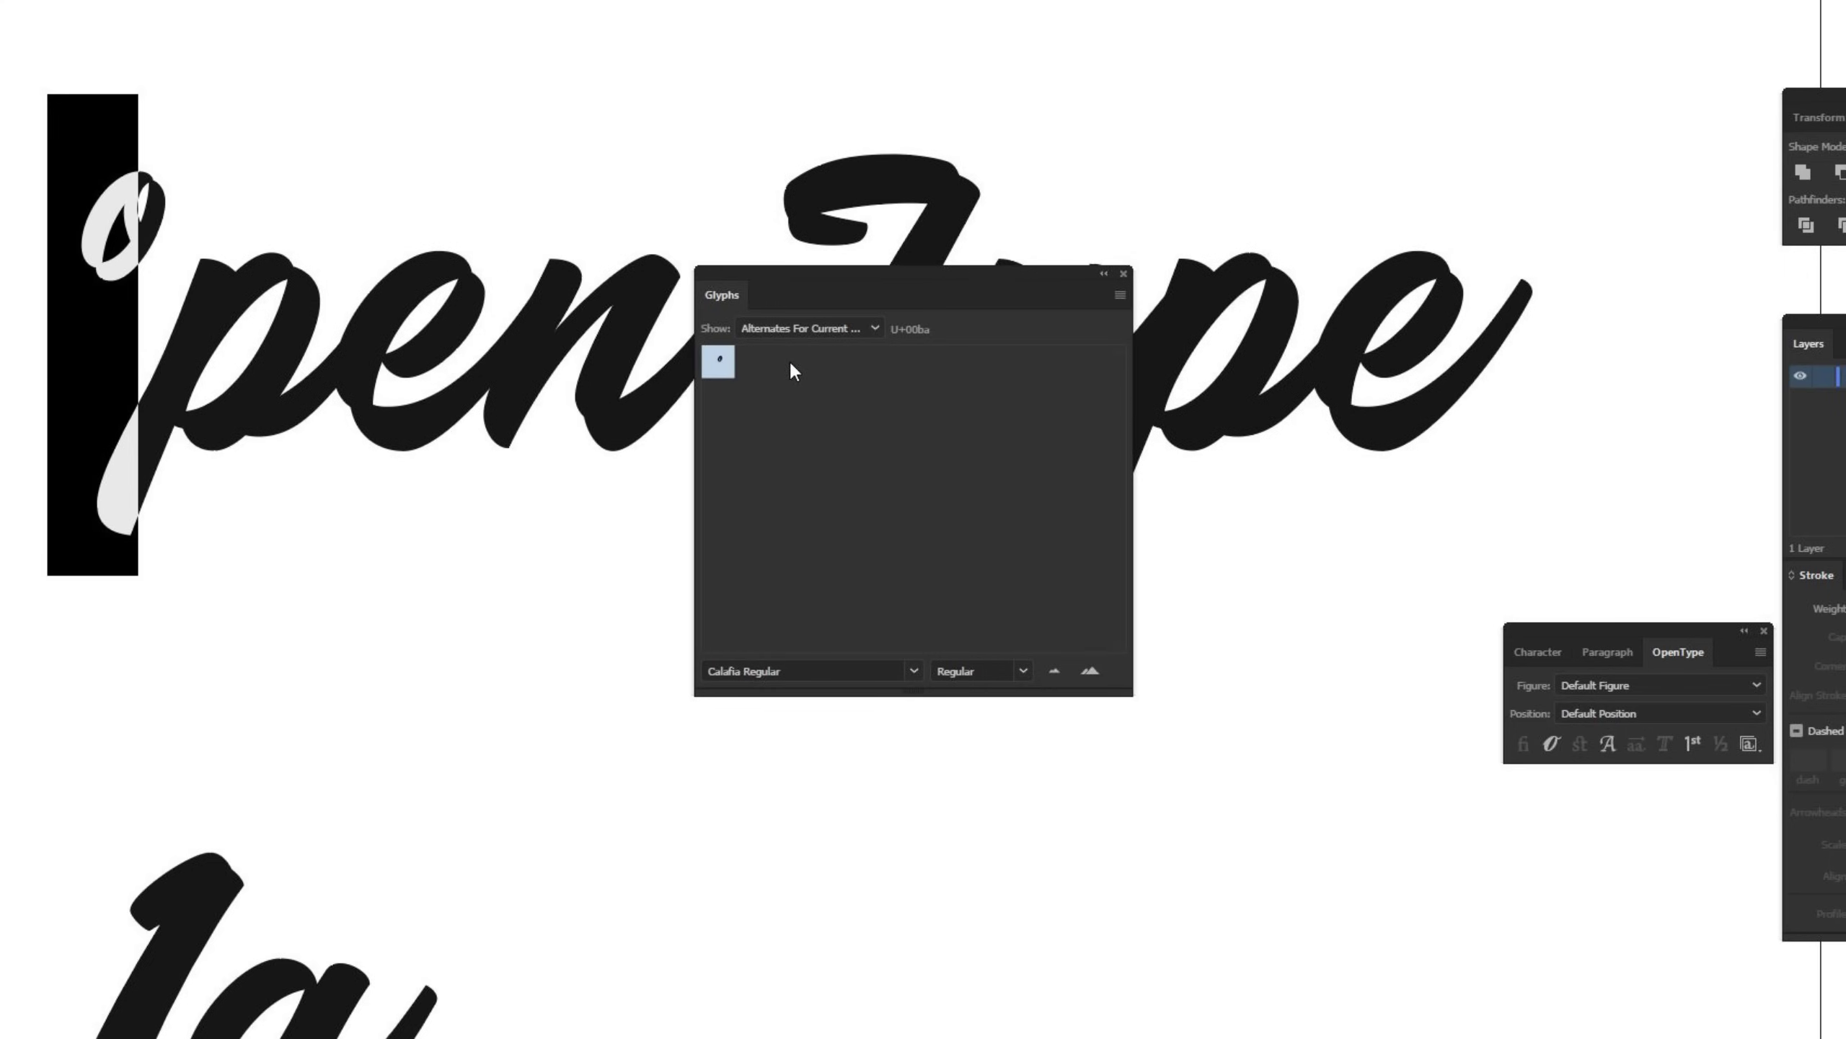
left_click(136, 233)
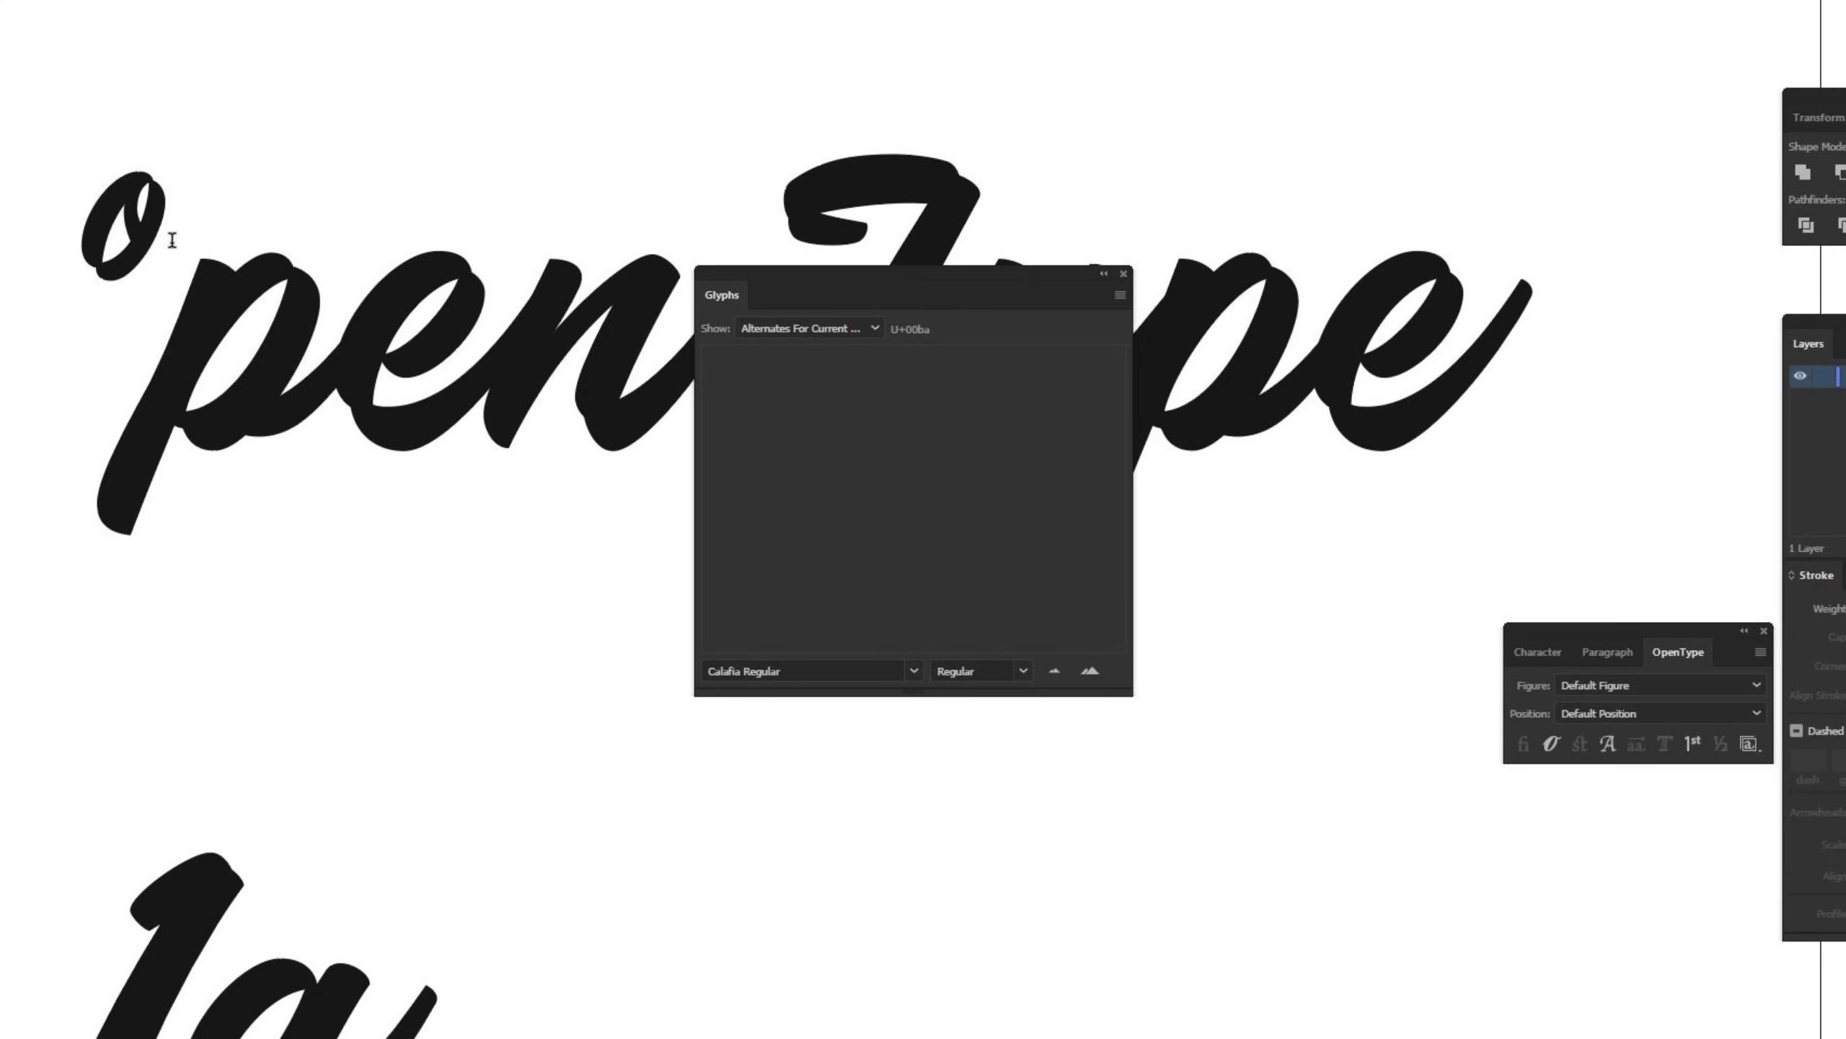
left_click(49, 243, "shift")
key("ctrl")
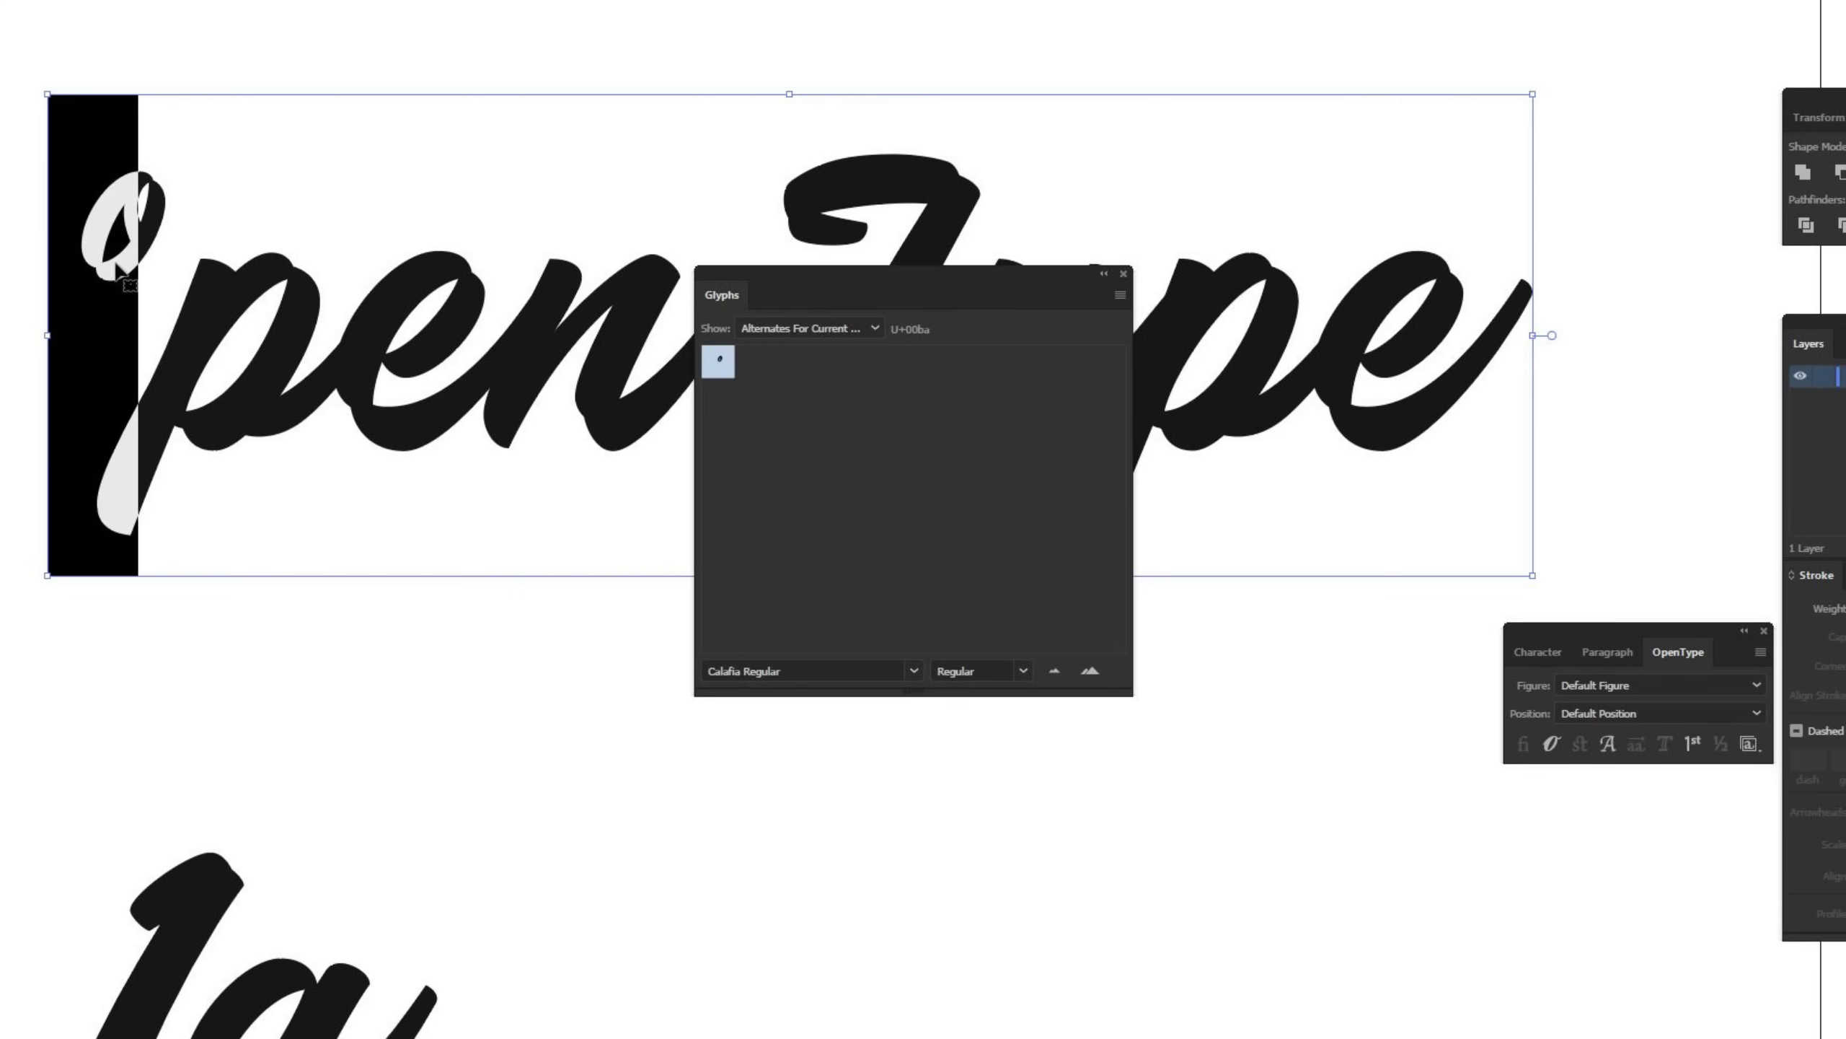
key("ctrl+z")
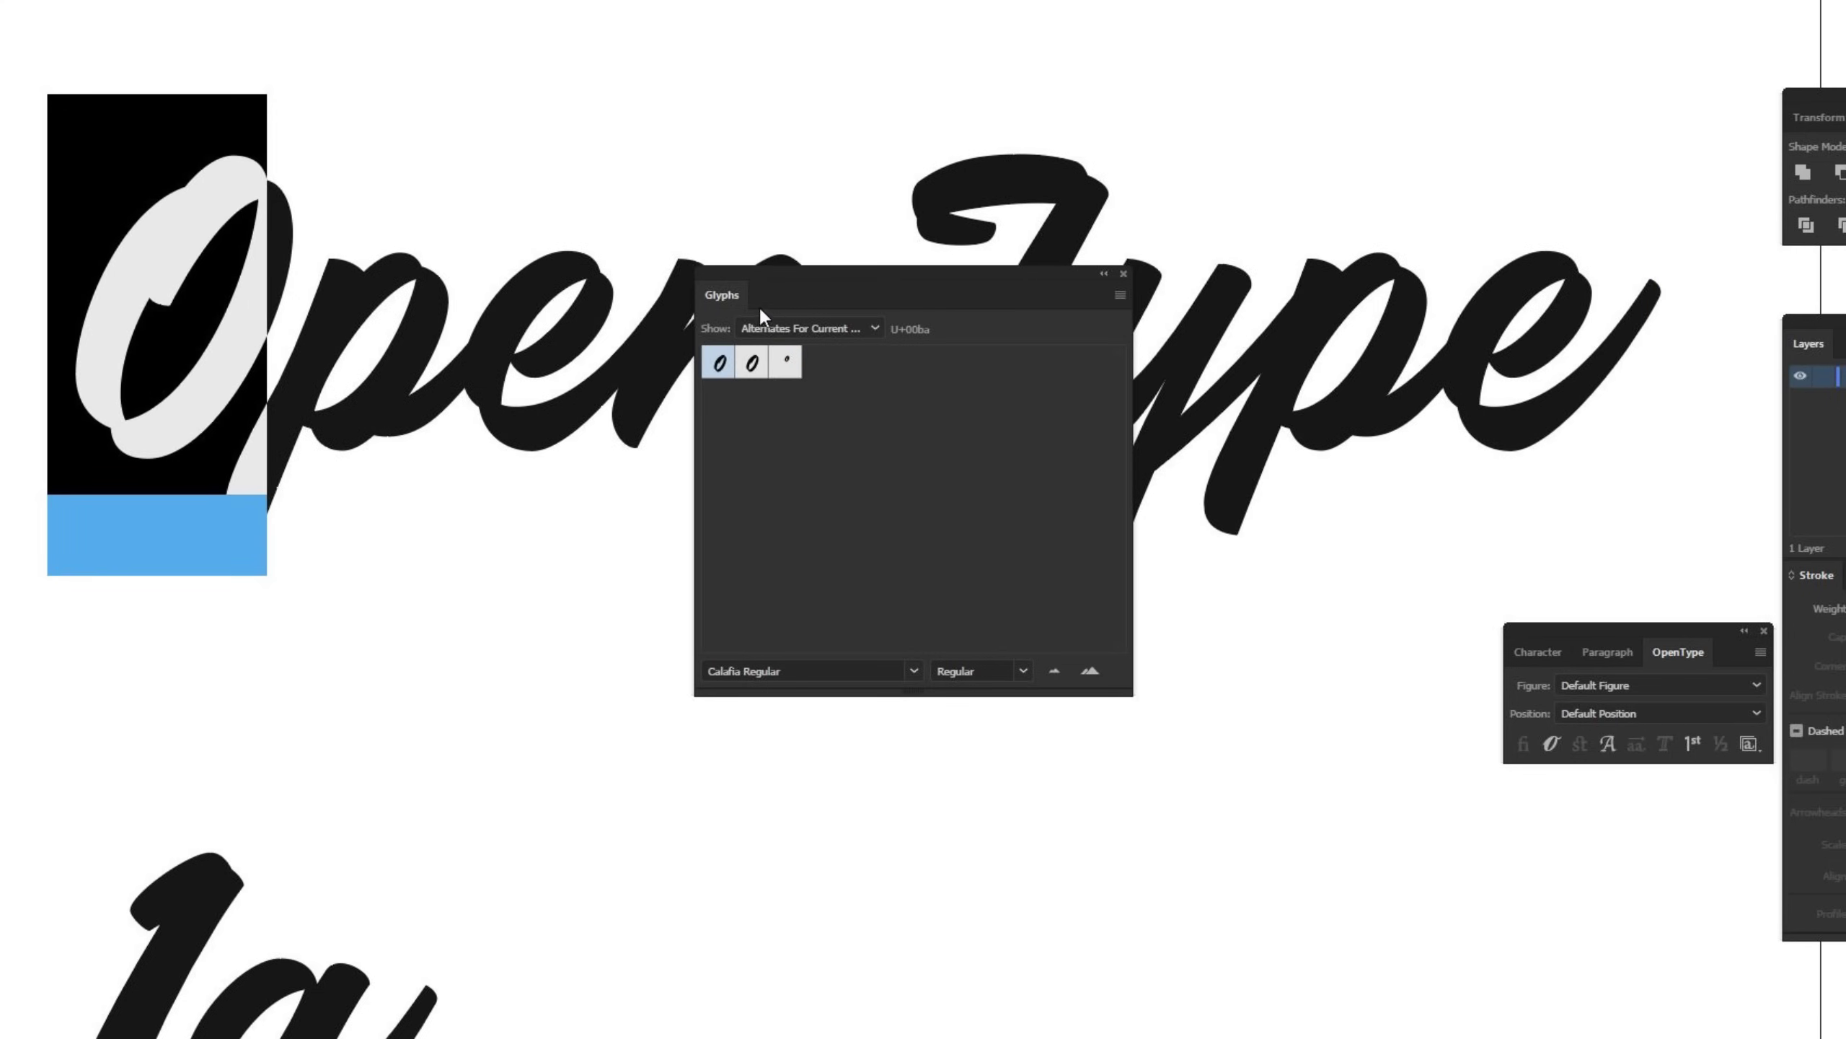
Set the Glyphs panel back to Entire Font and place the cursor between p and e
left_click(837, 328)
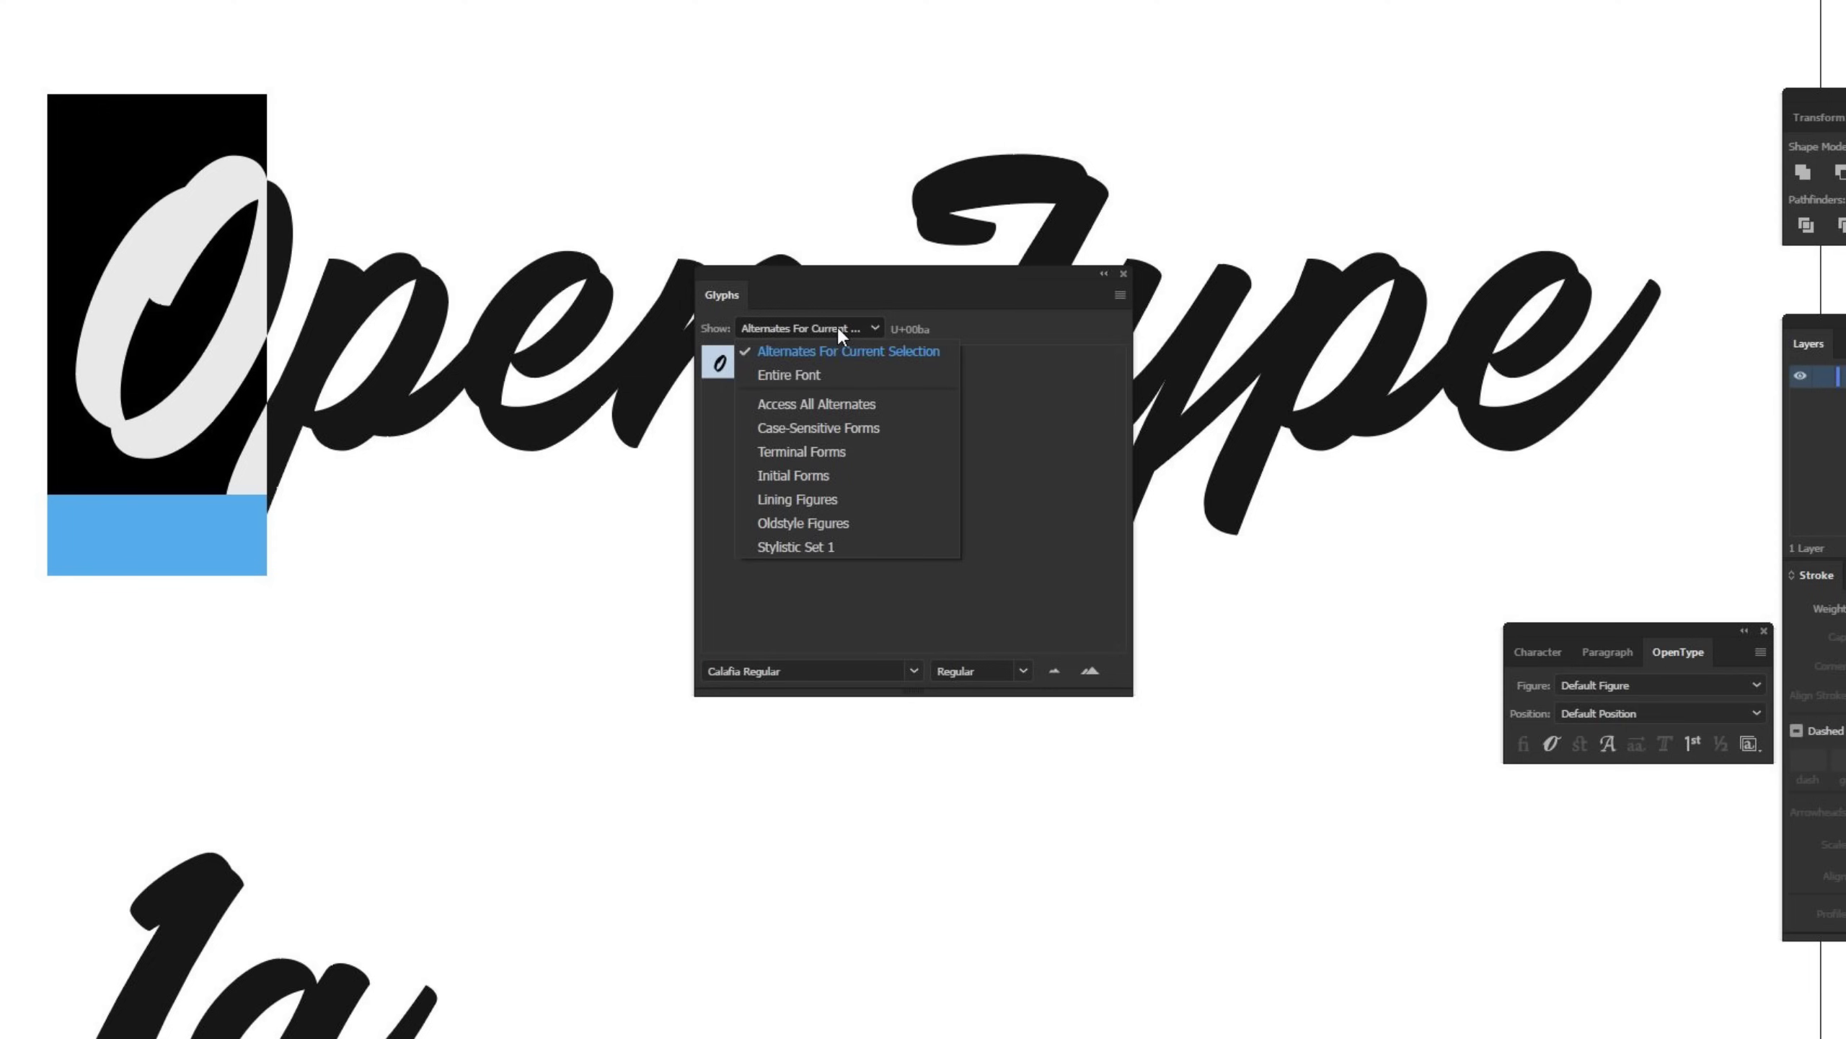
left_click(818, 372)
left_click(459, 362)
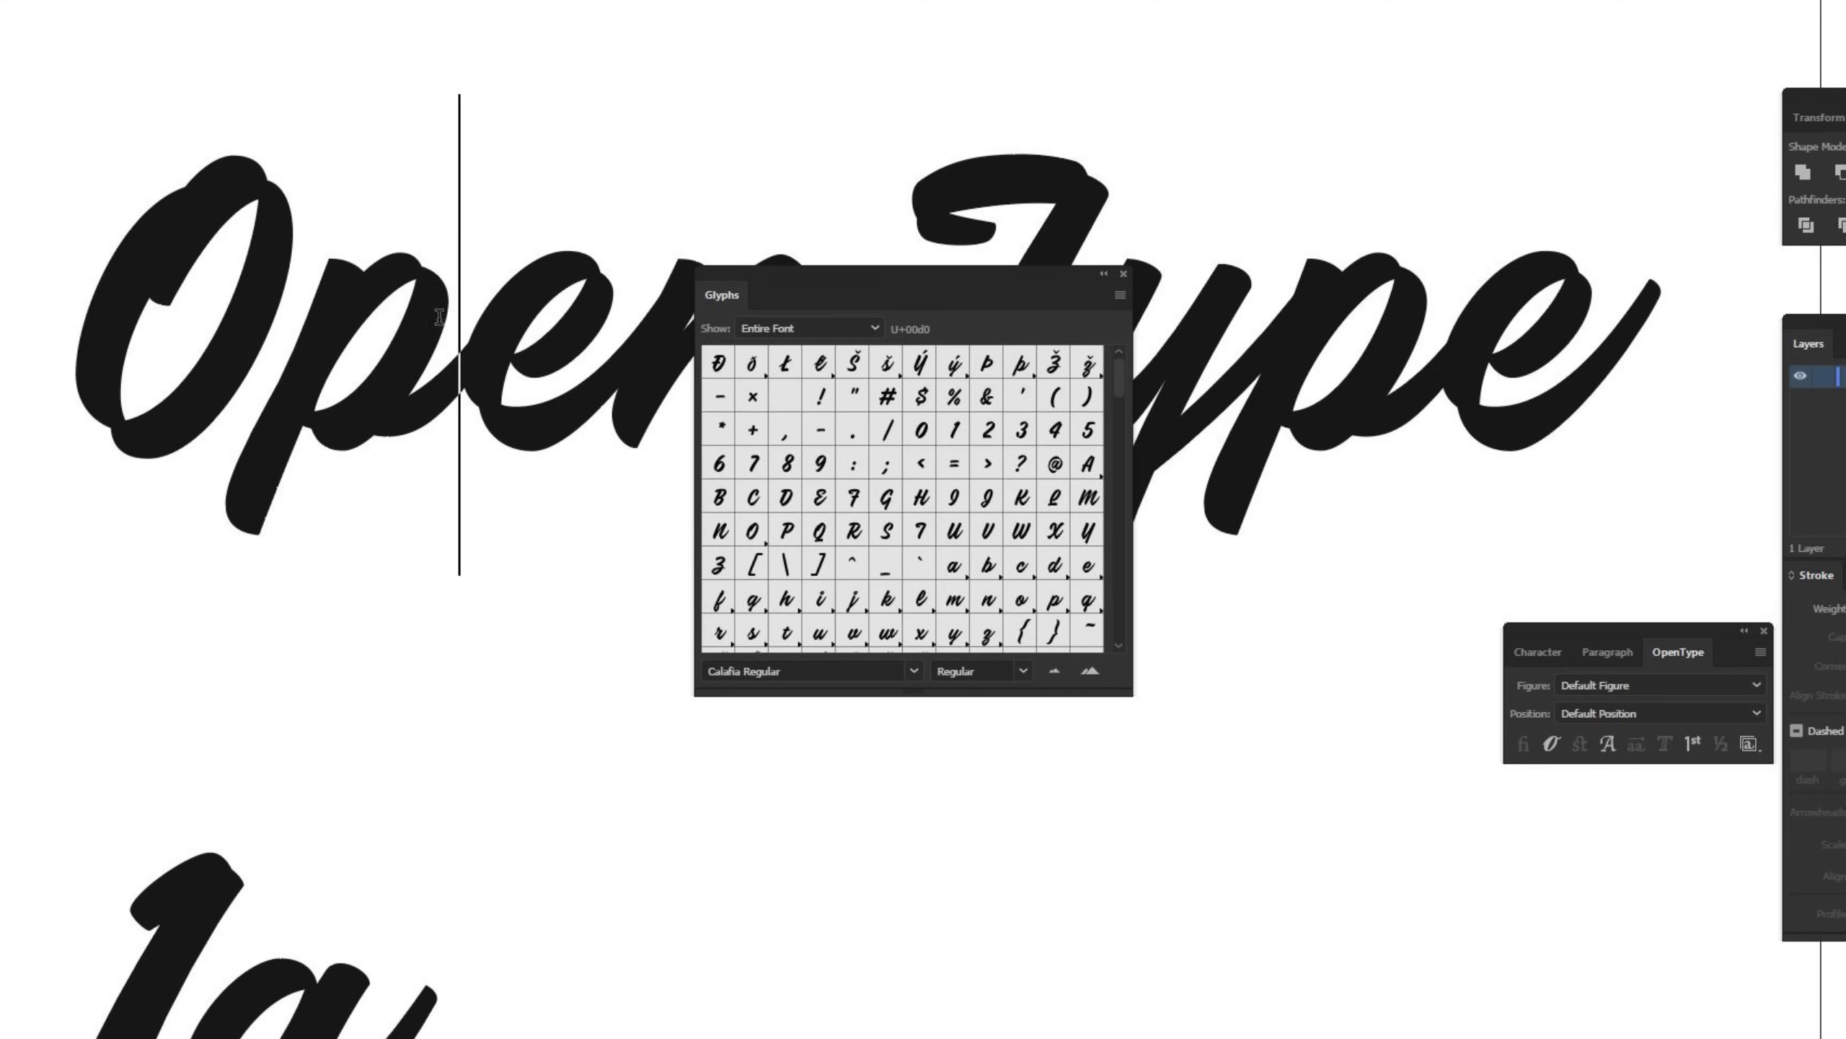
Insert the accented ľ glyph from the panel, then delete it with Backspace
scroll(896, 509, "down", 2)
scroll(896, 510, "down", 6)
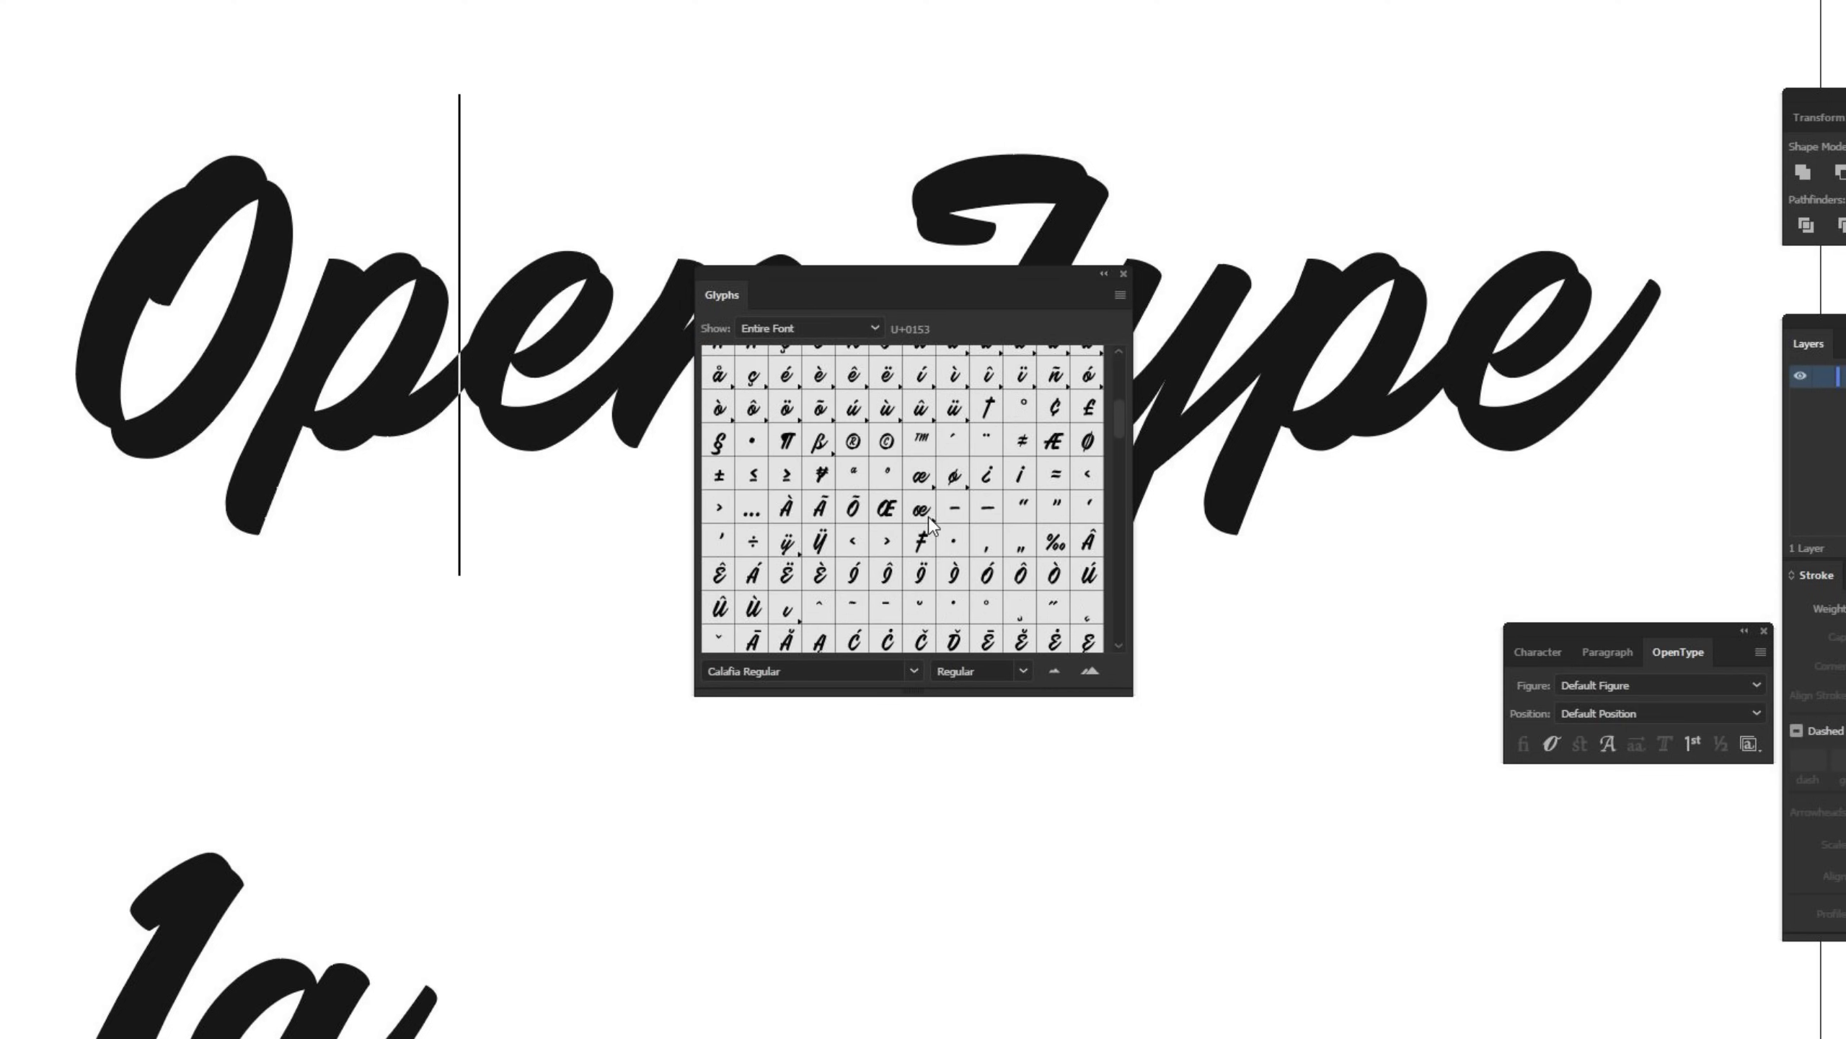
scroll(932, 524, "down", 4)
scroll(932, 524, "down", 8)
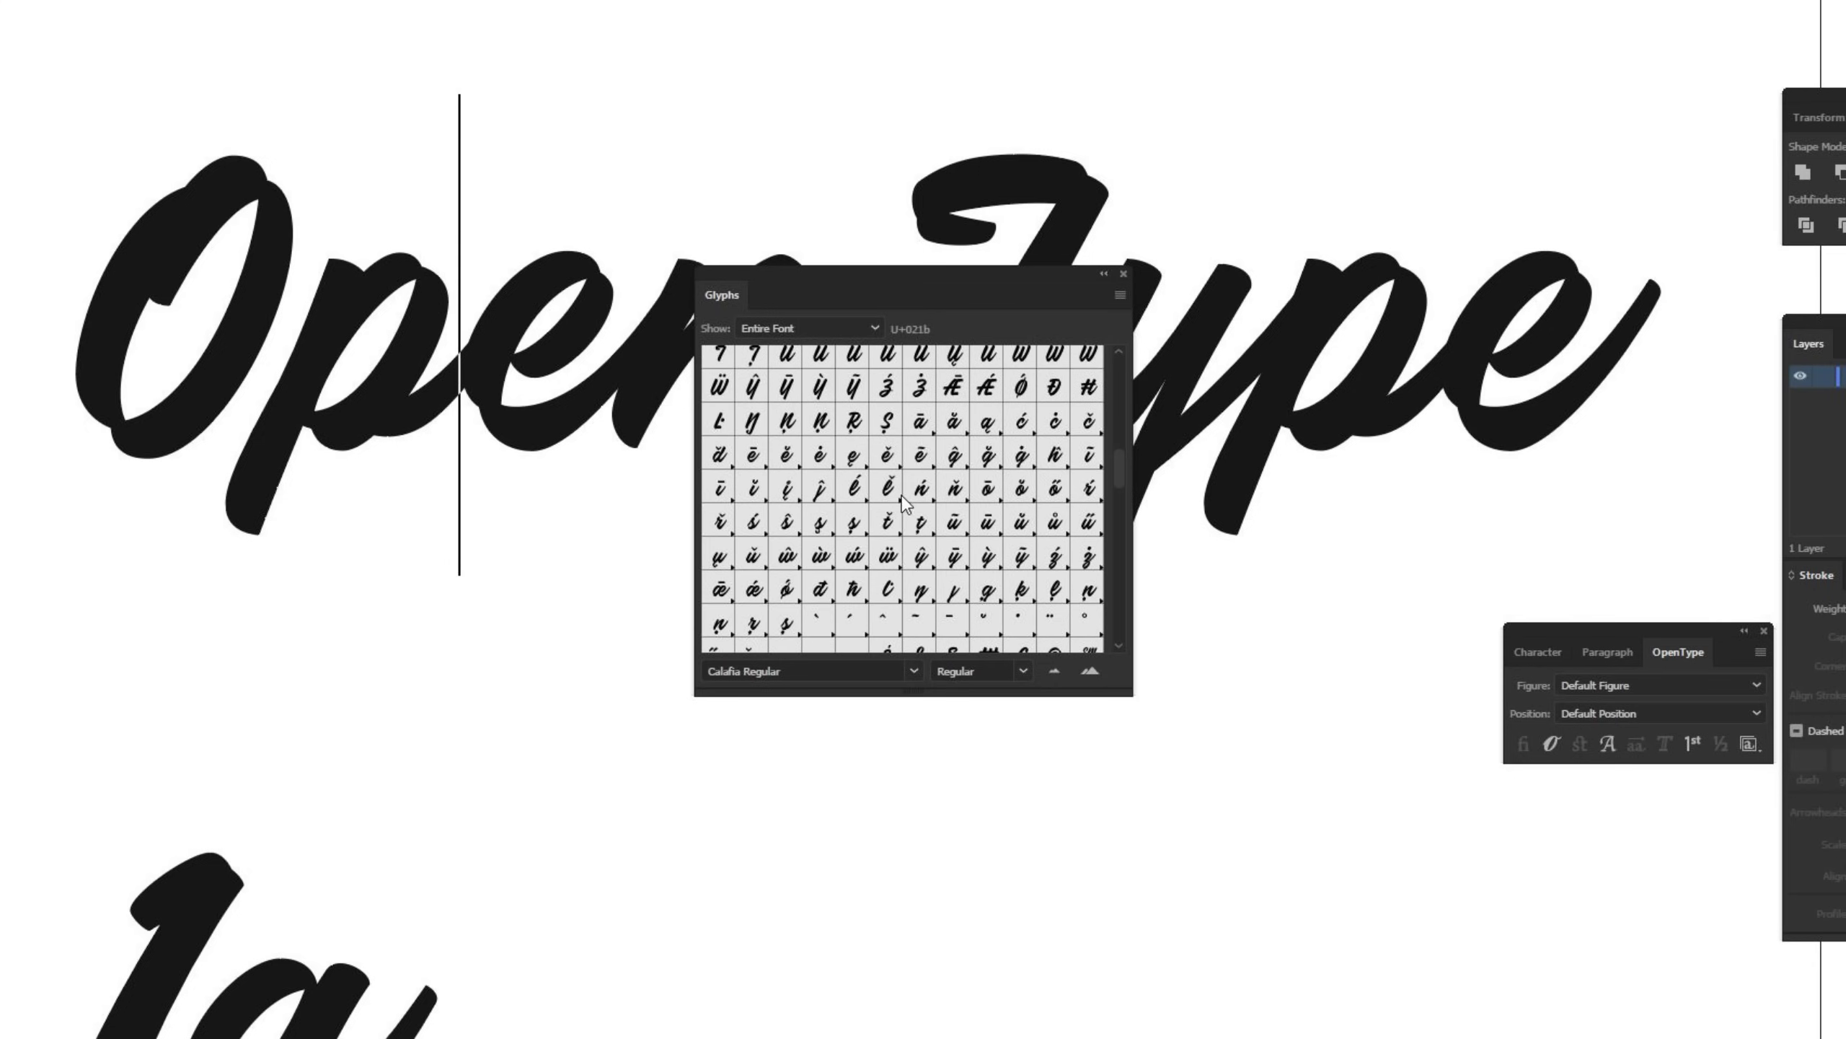
double_click(887, 489)
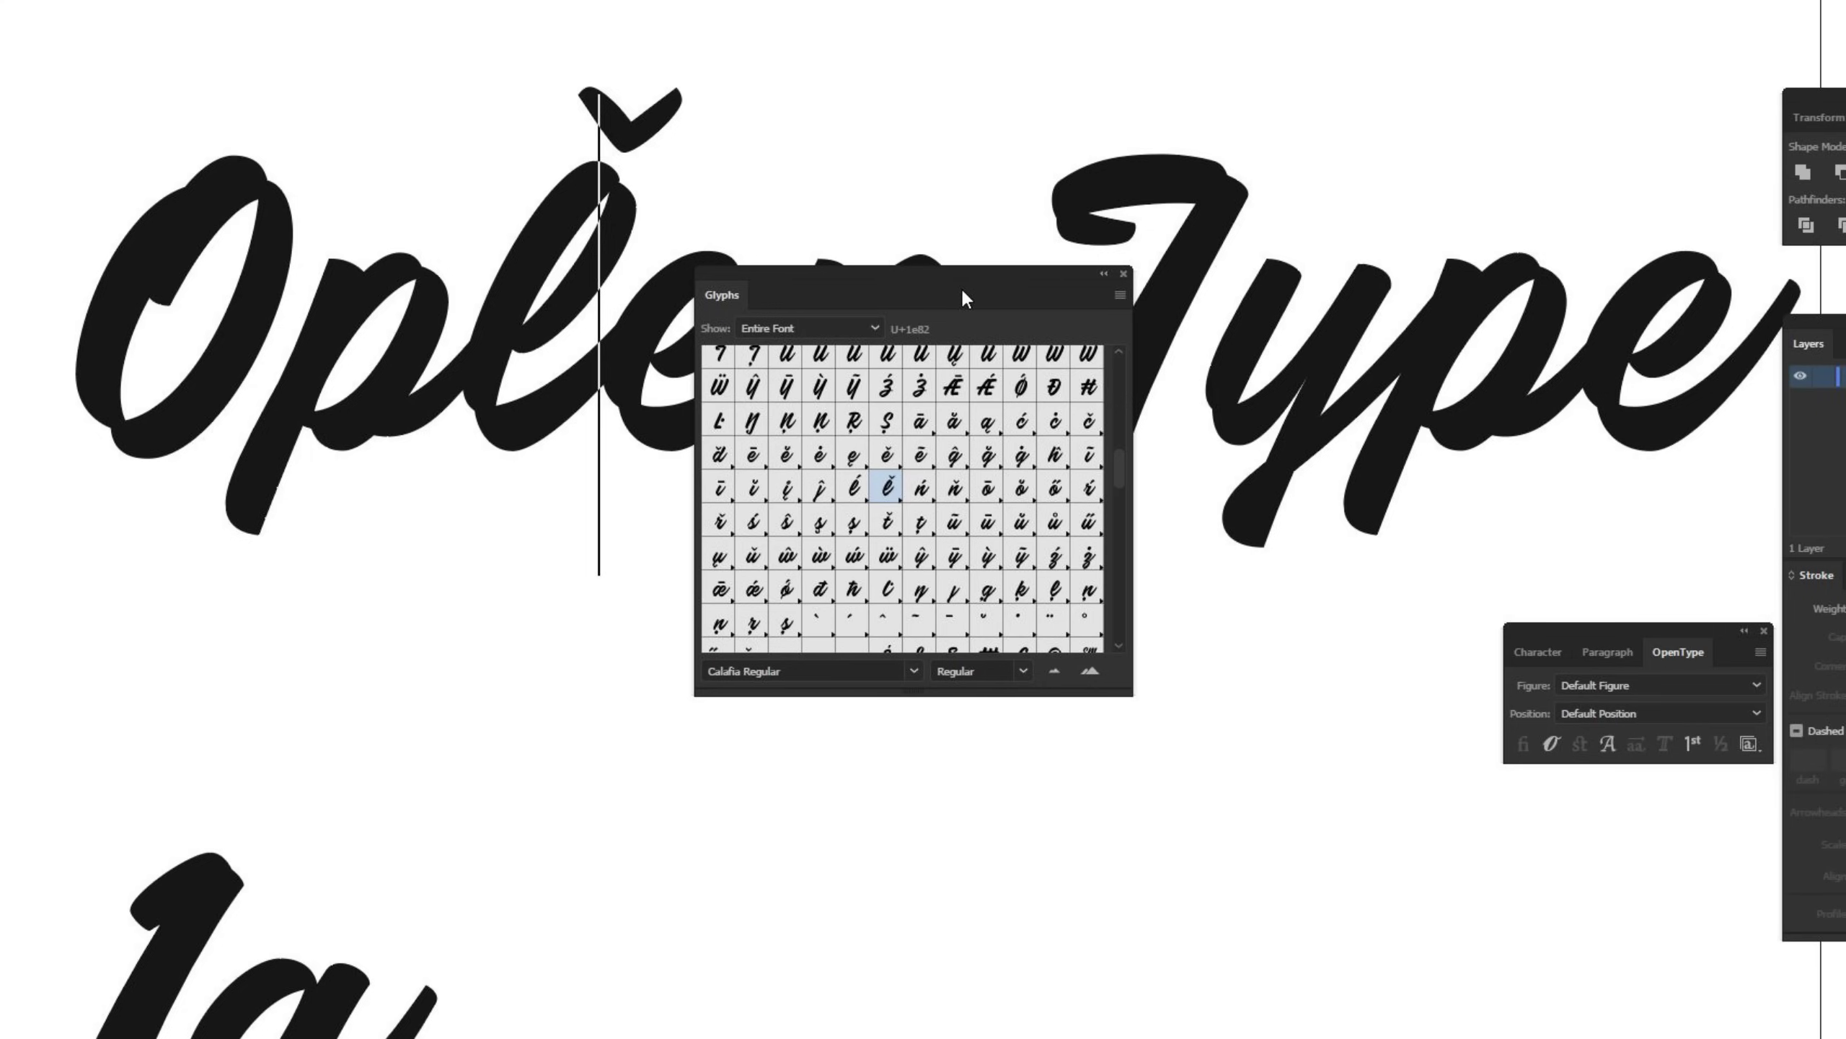
key("BackSpace")
Close the Glyphs panel and leave the insertion point after the n in Open
left_click(1121, 275)
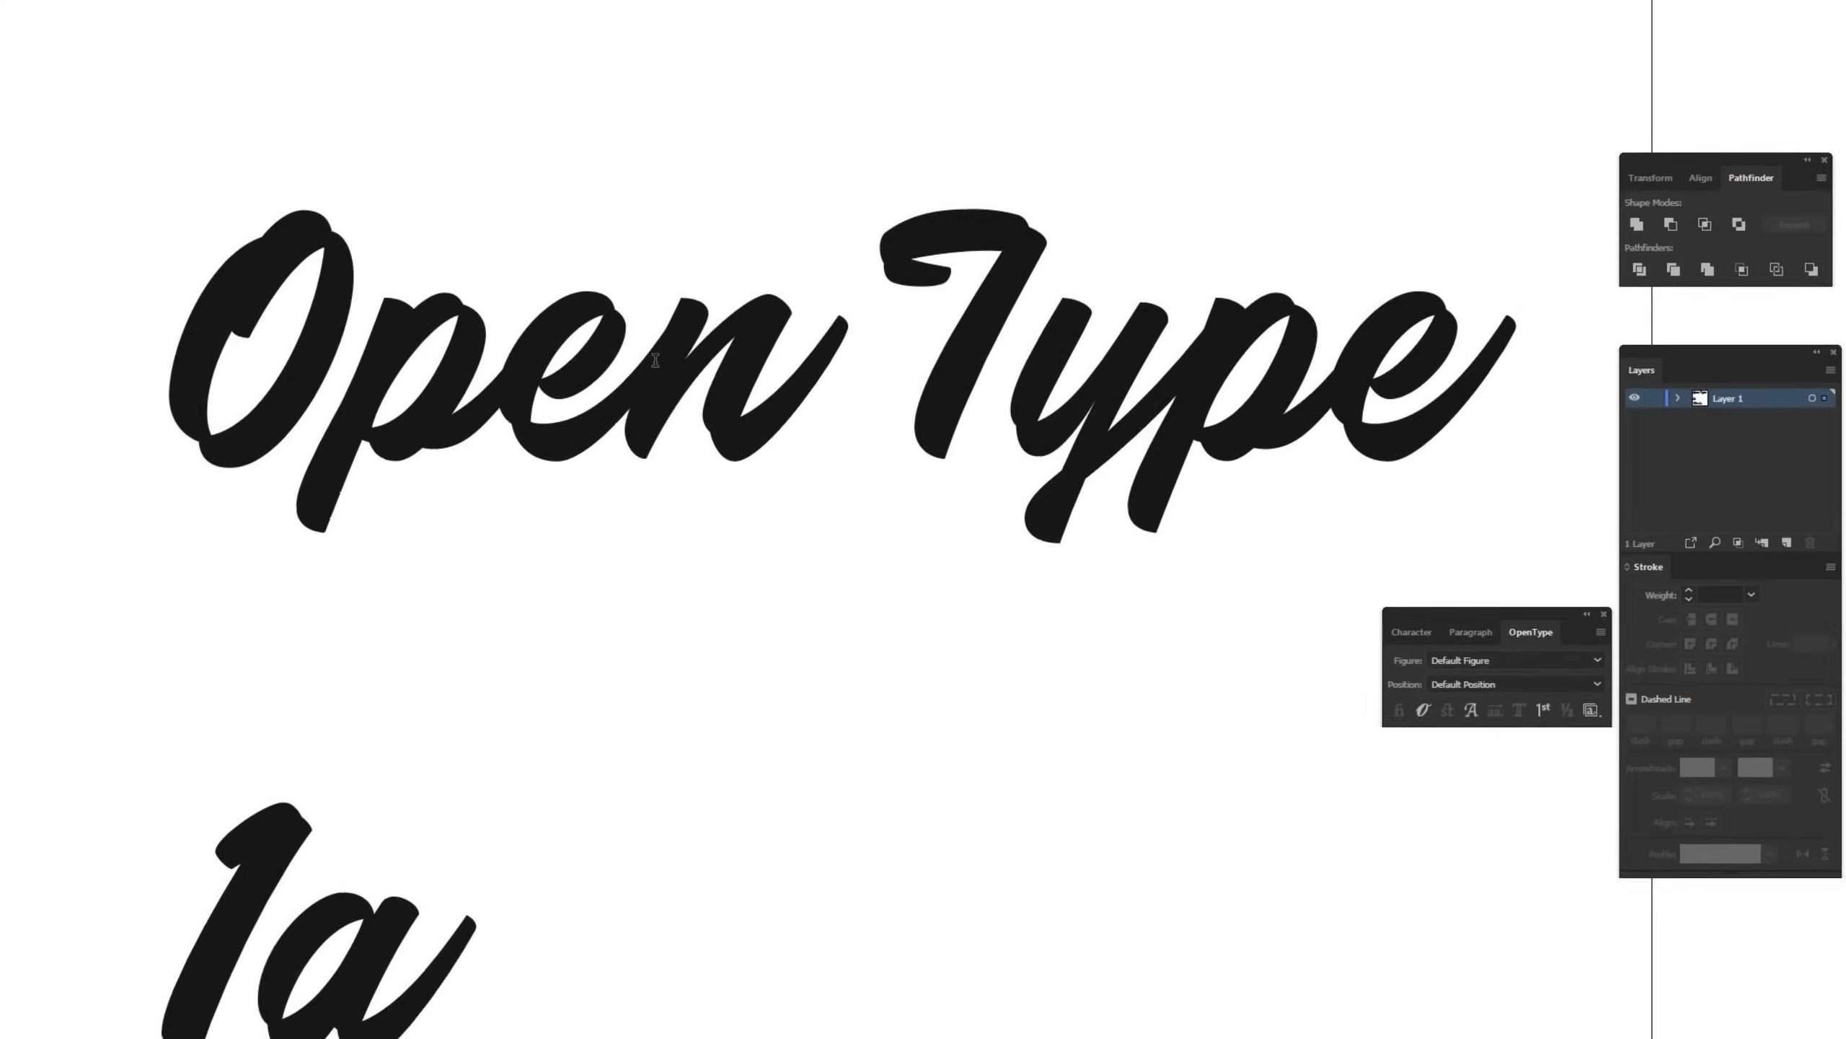
left_click_drag(618, 349, 784, 349)
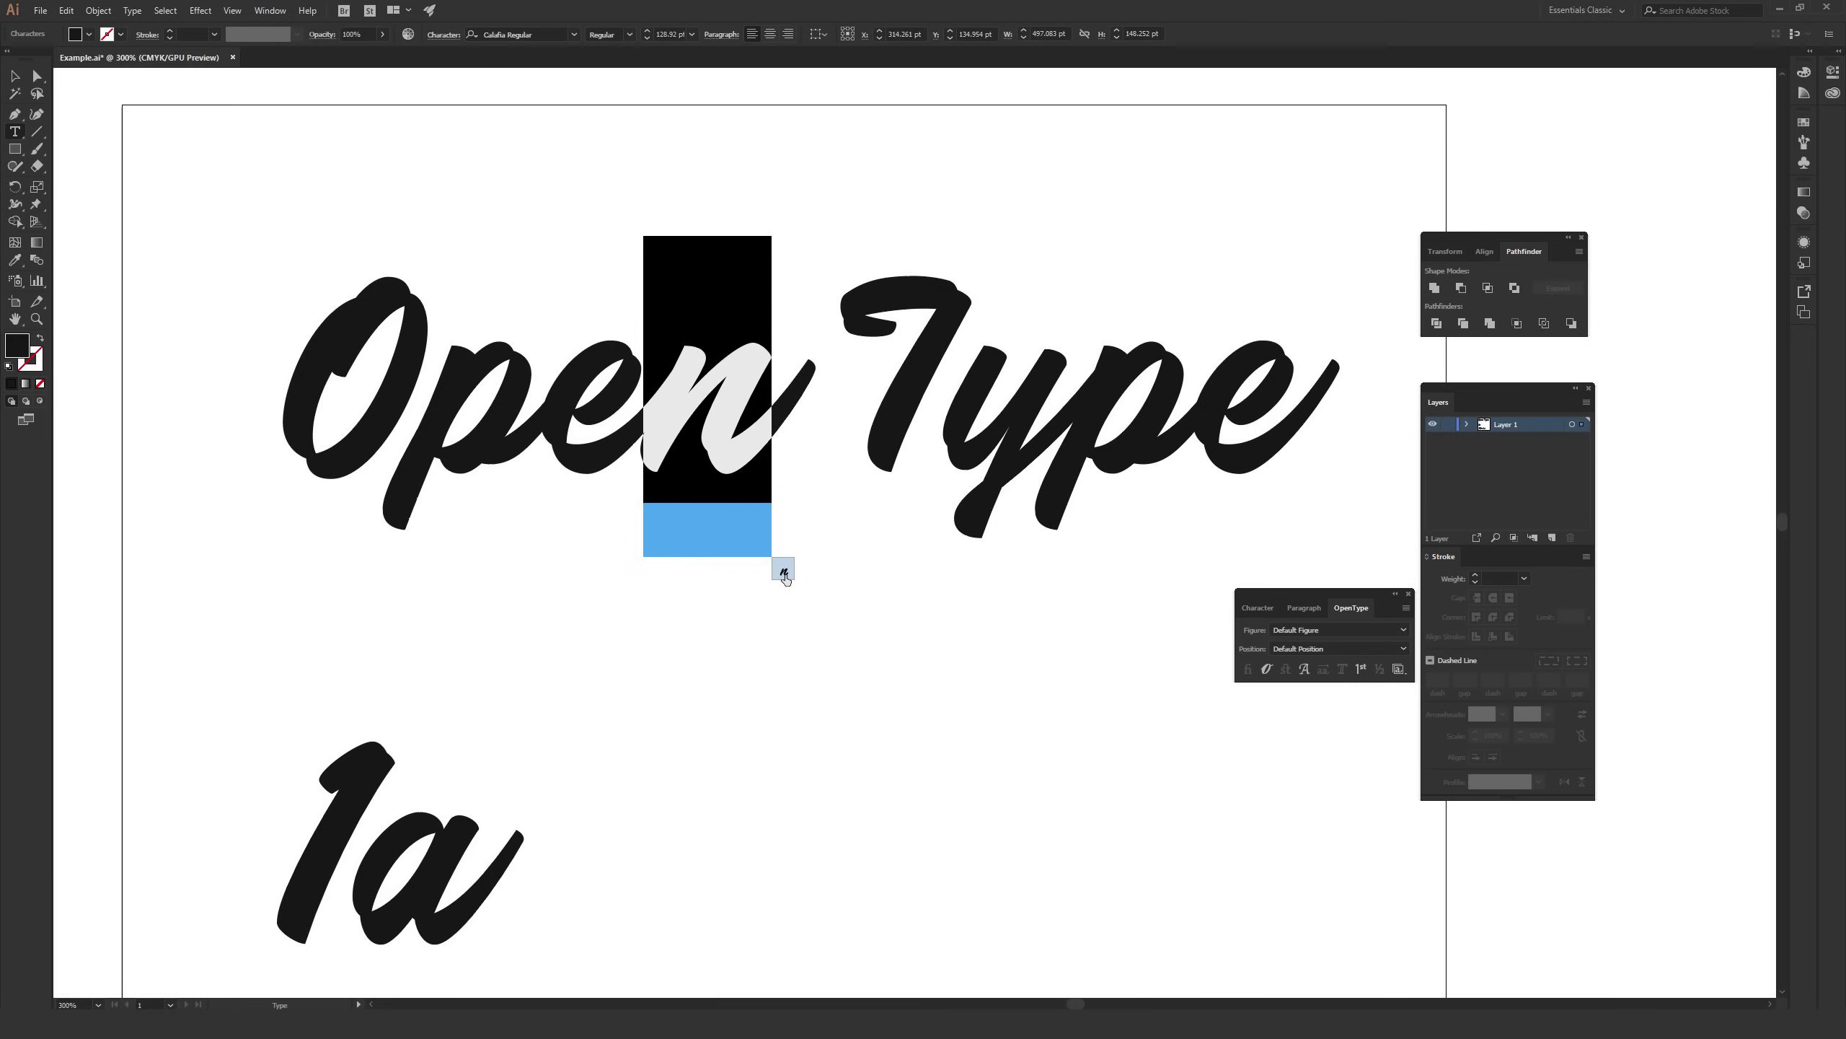
left_click(784, 575)
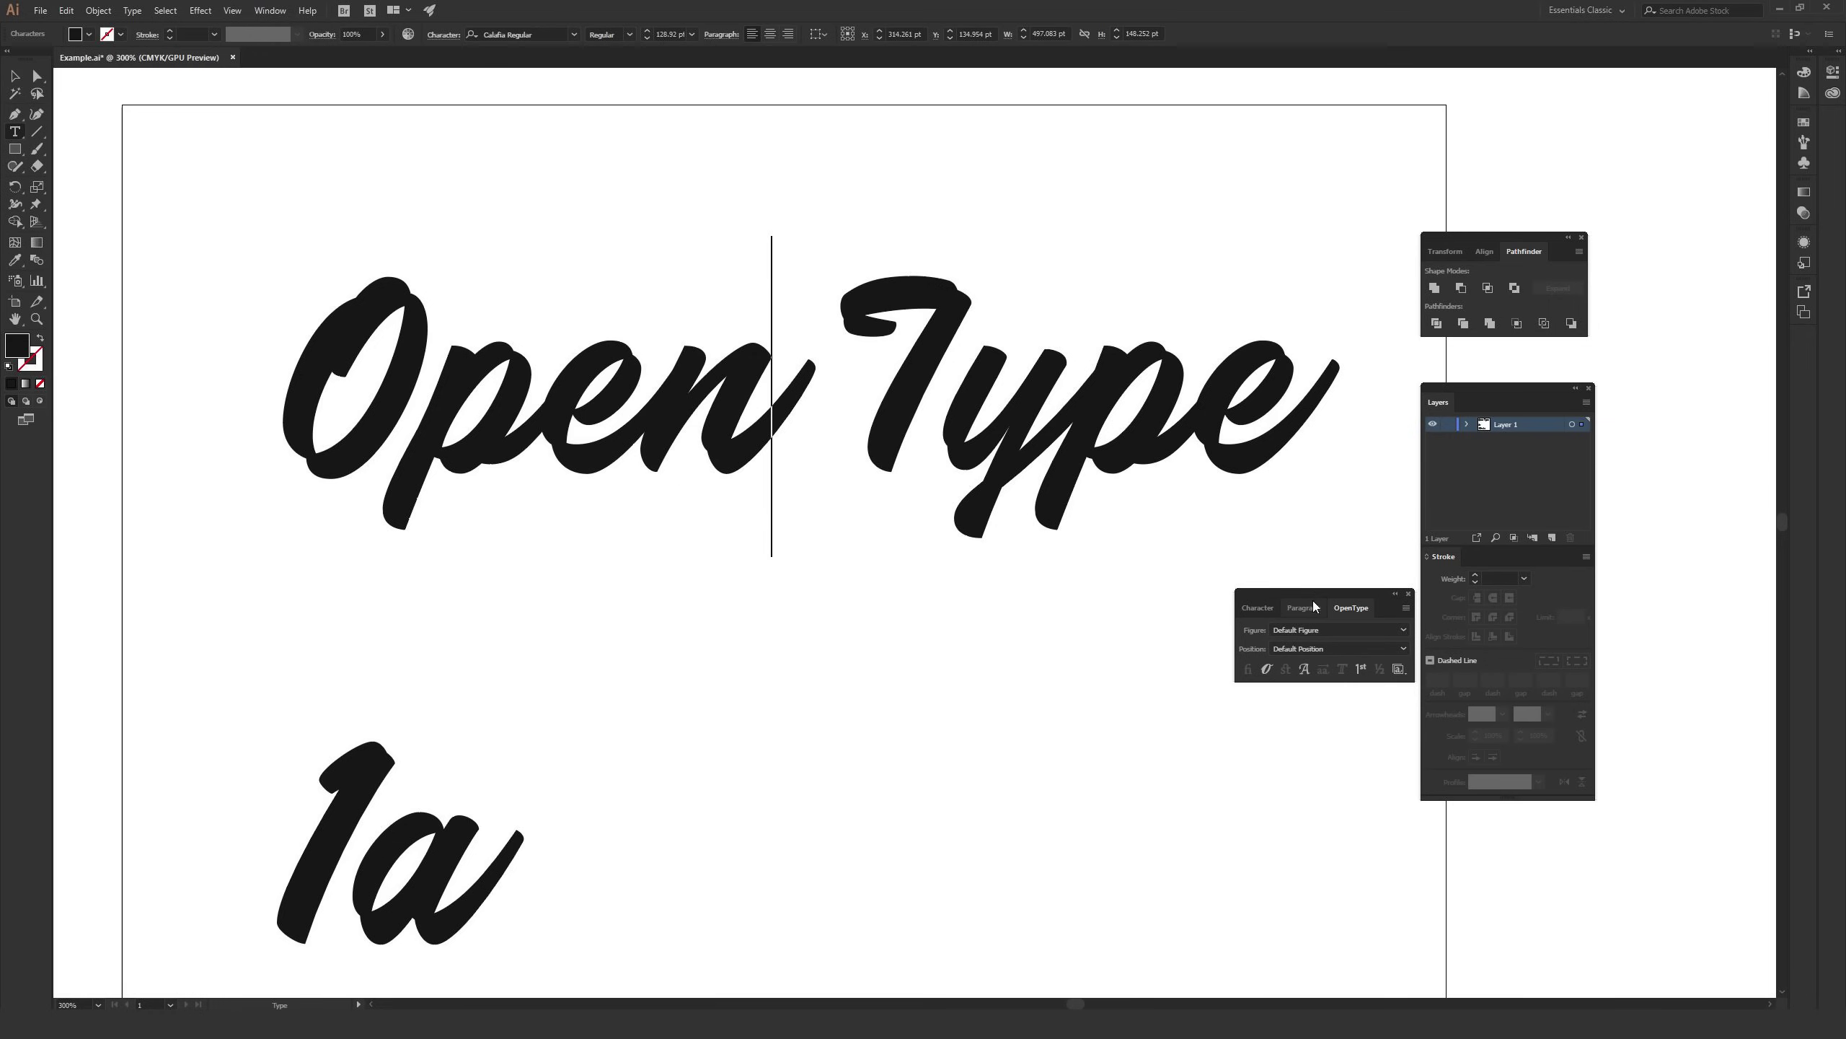
Move the Character panel group near the text and switch through Paragraph to the OpenType tab
left_click_drag(1303, 598, 771, 529)
left_click(876, 537)
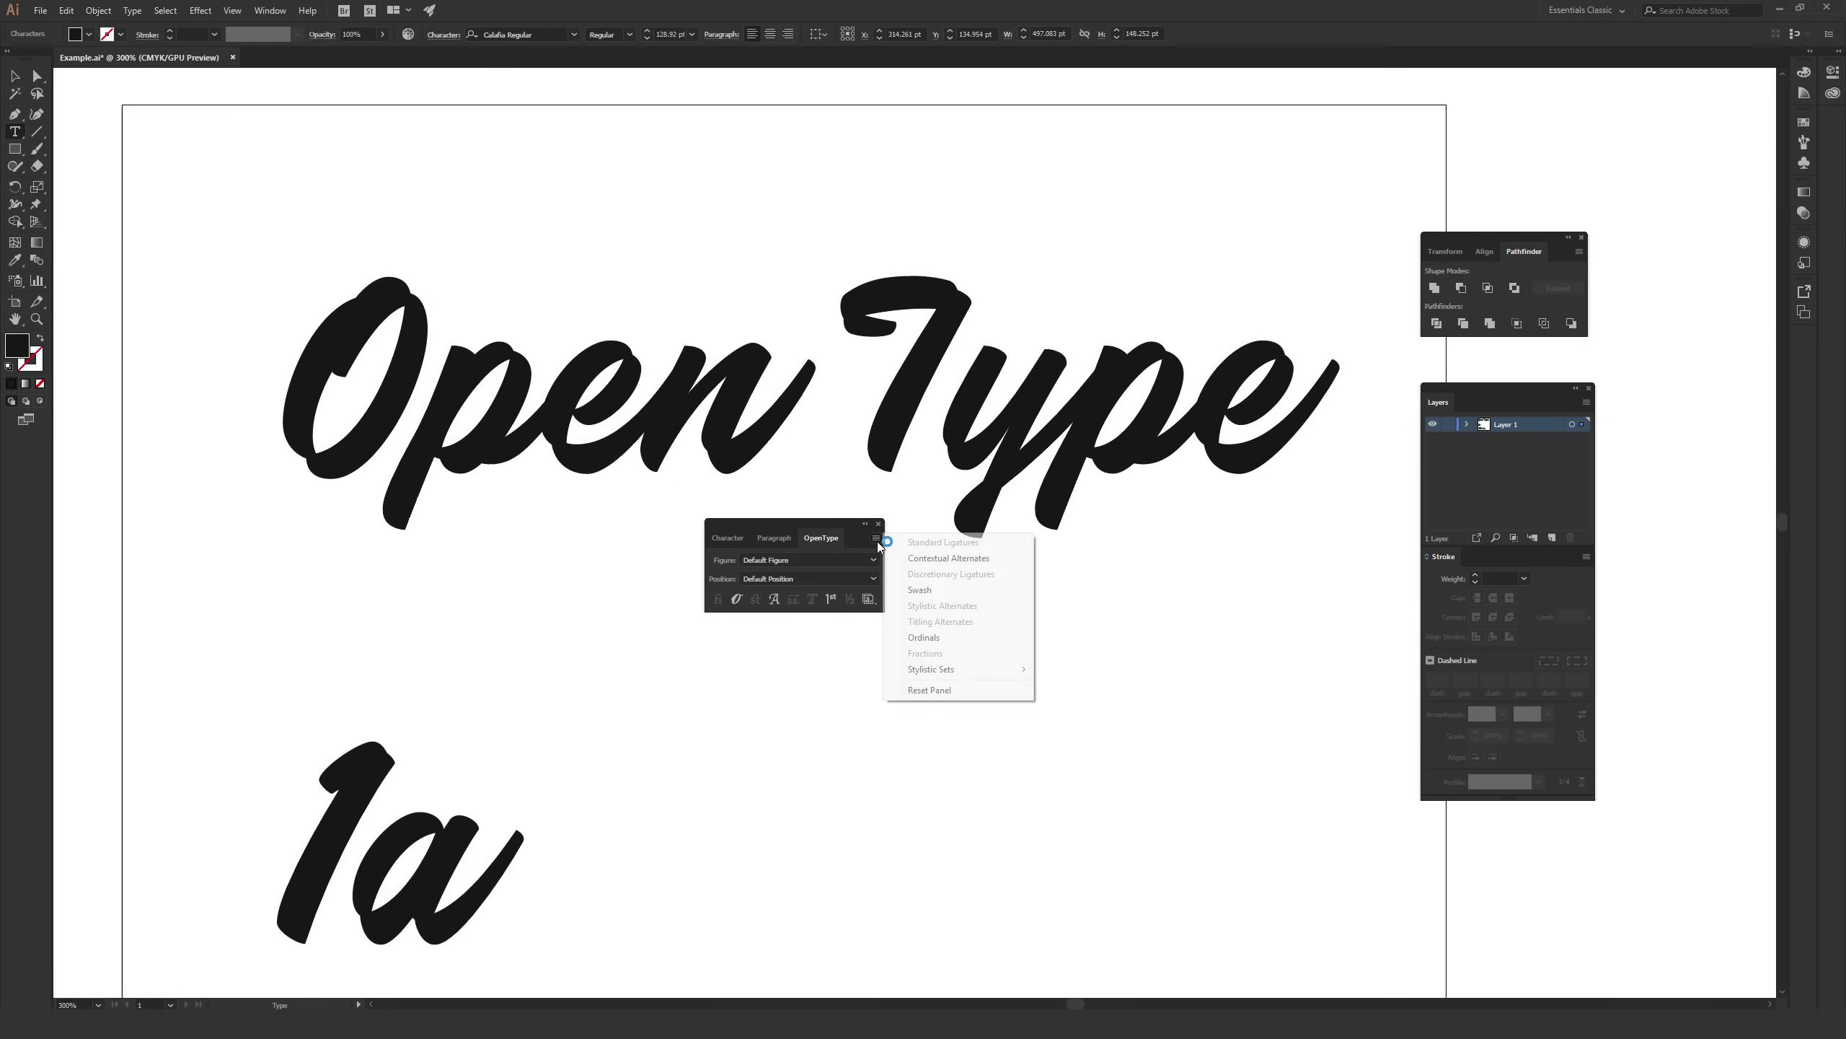
left_click(876, 539)
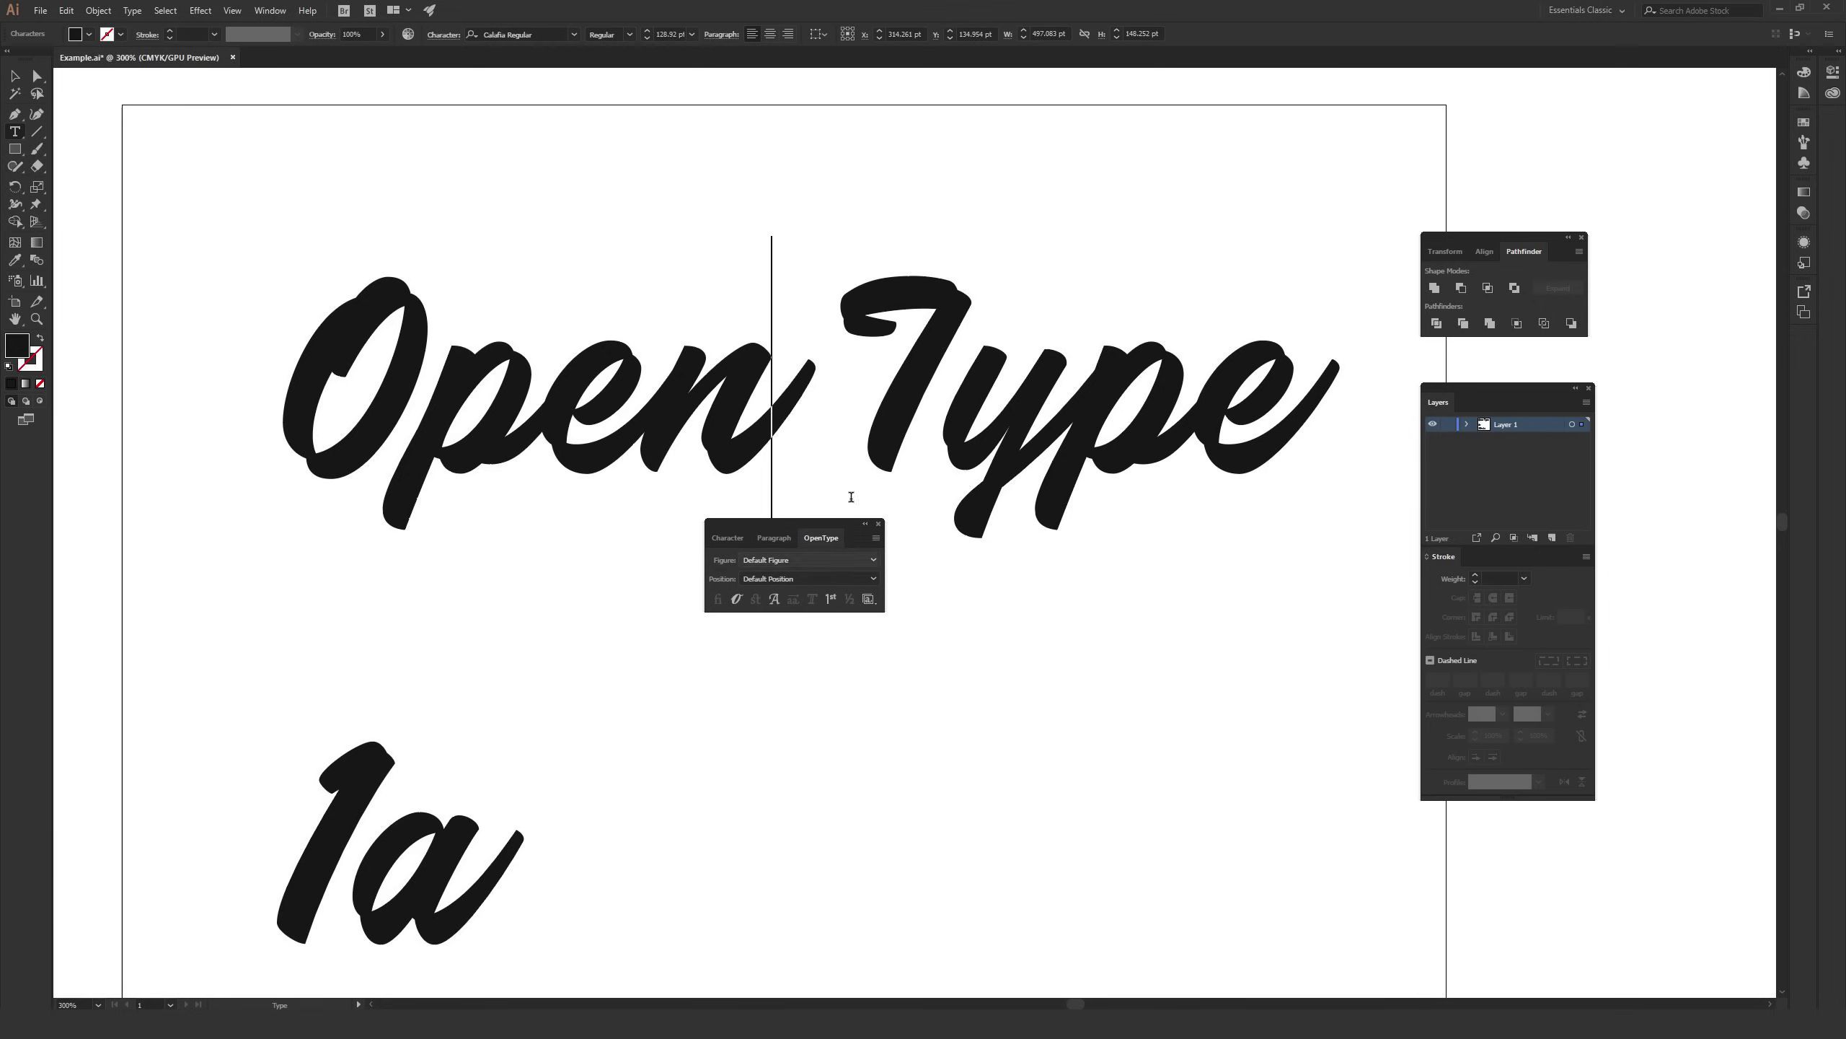
left_click(729, 536)
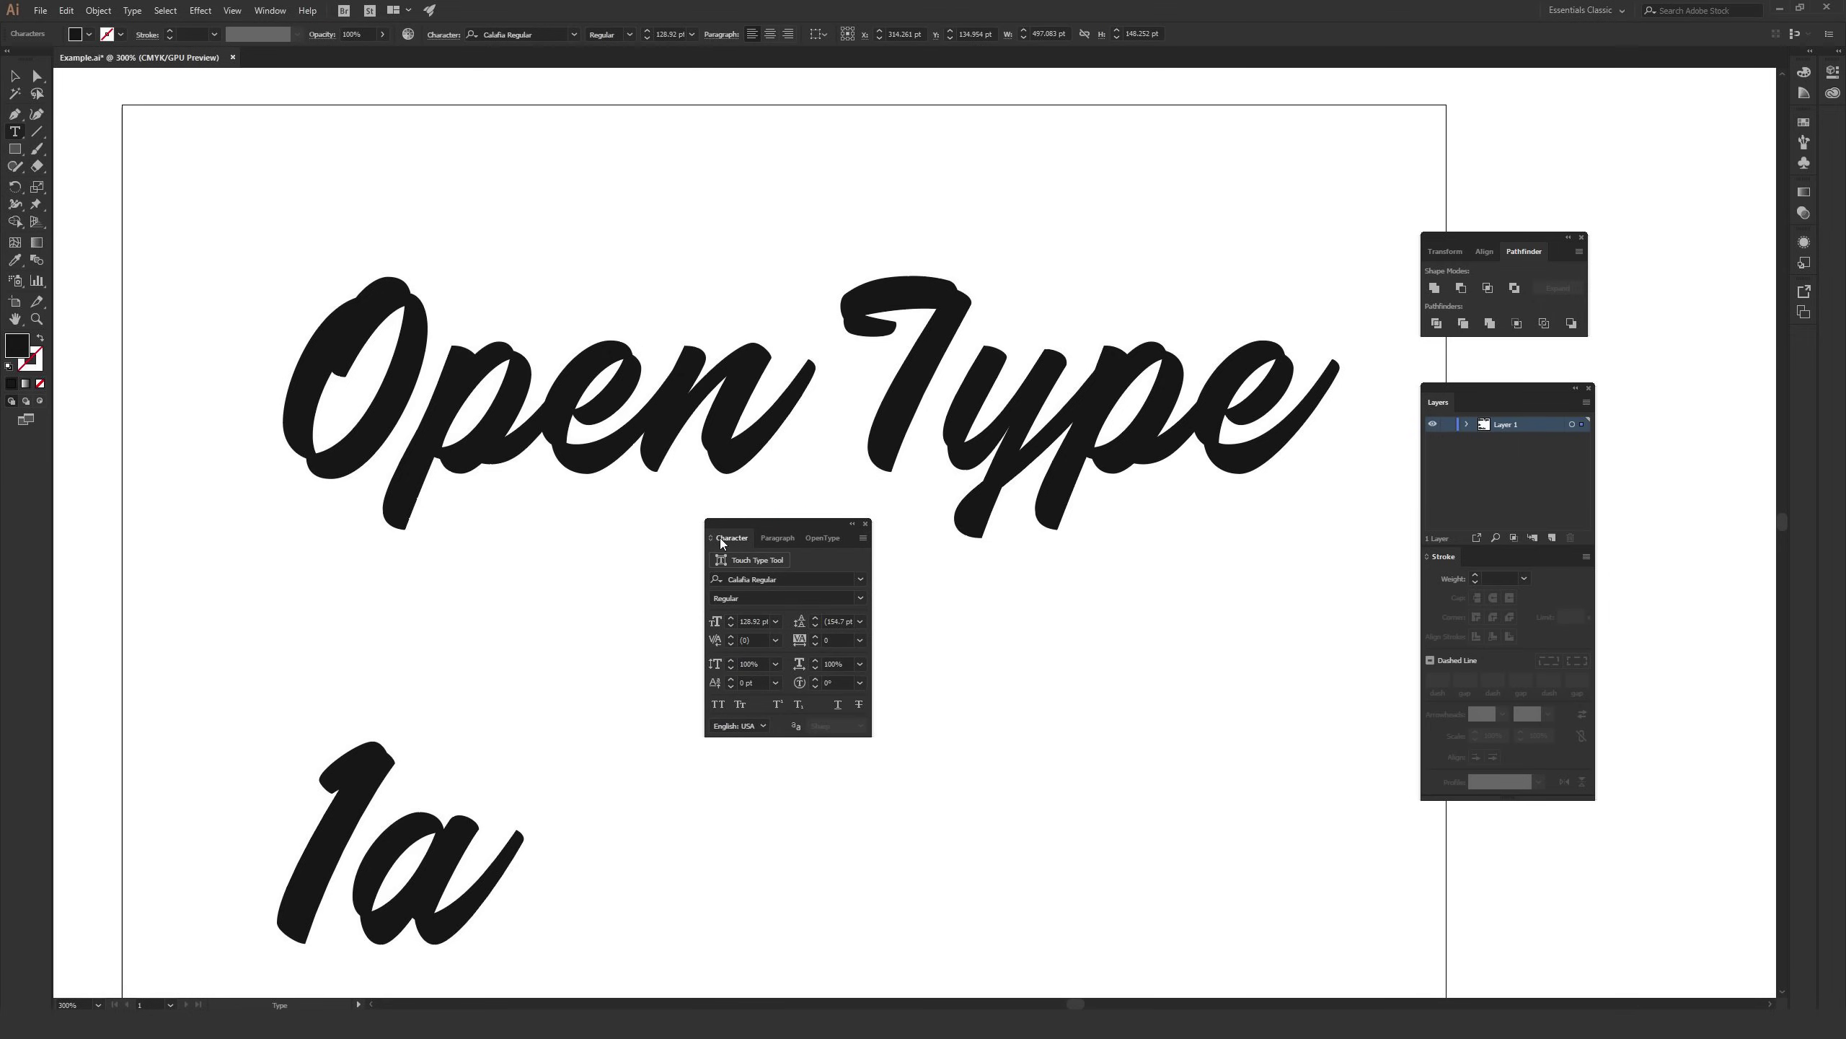
left_click(776, 536)
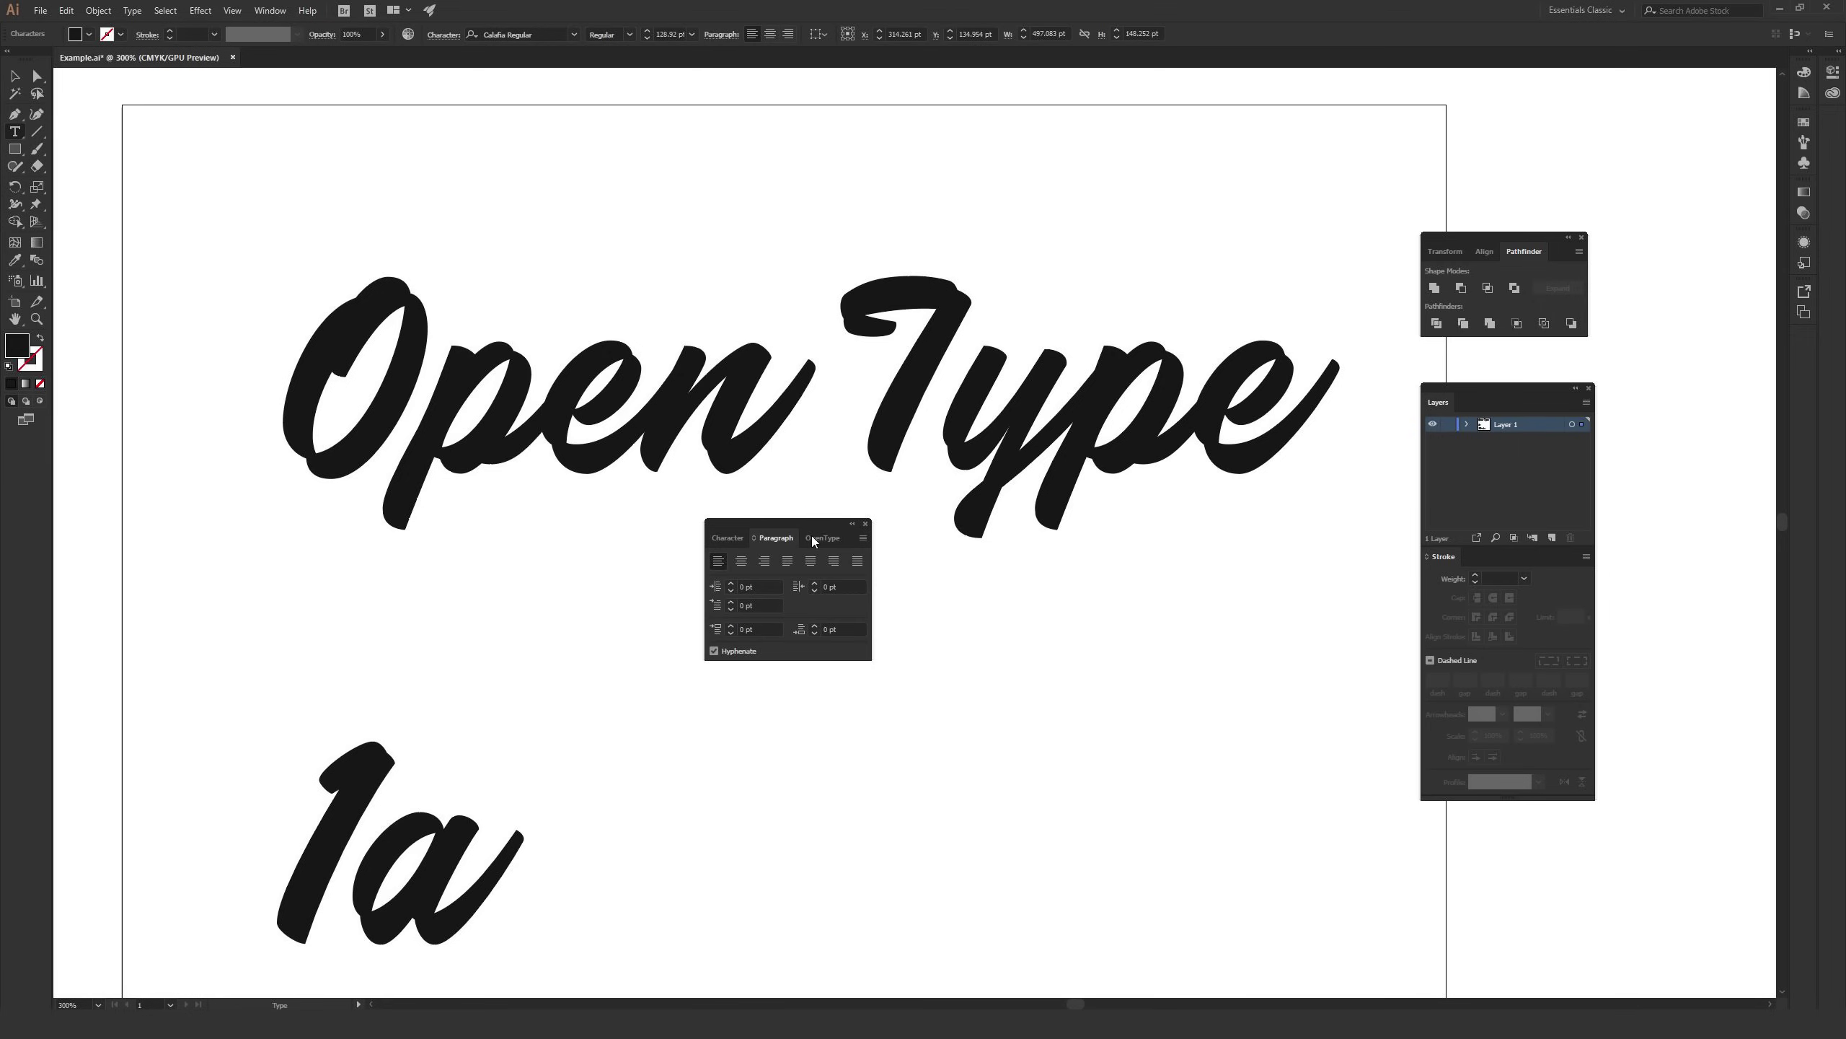
left_click(814, 537)
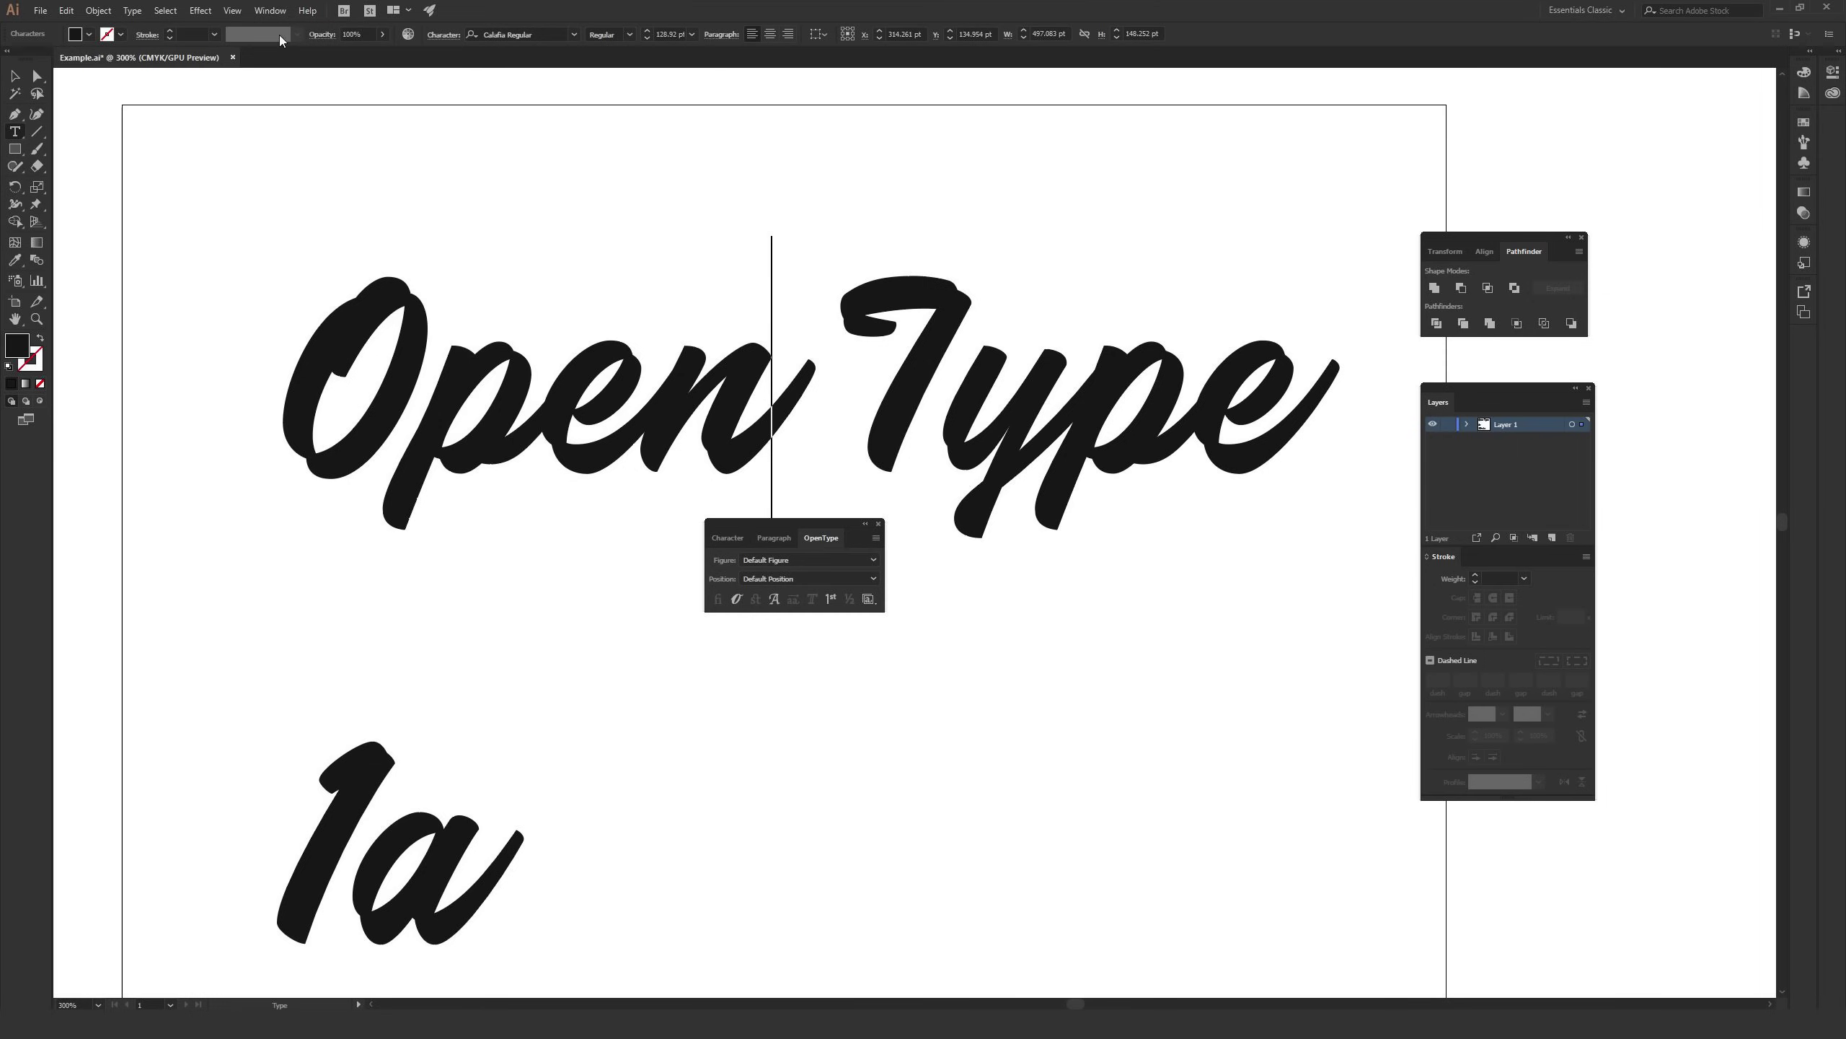
left_click(268, 11)
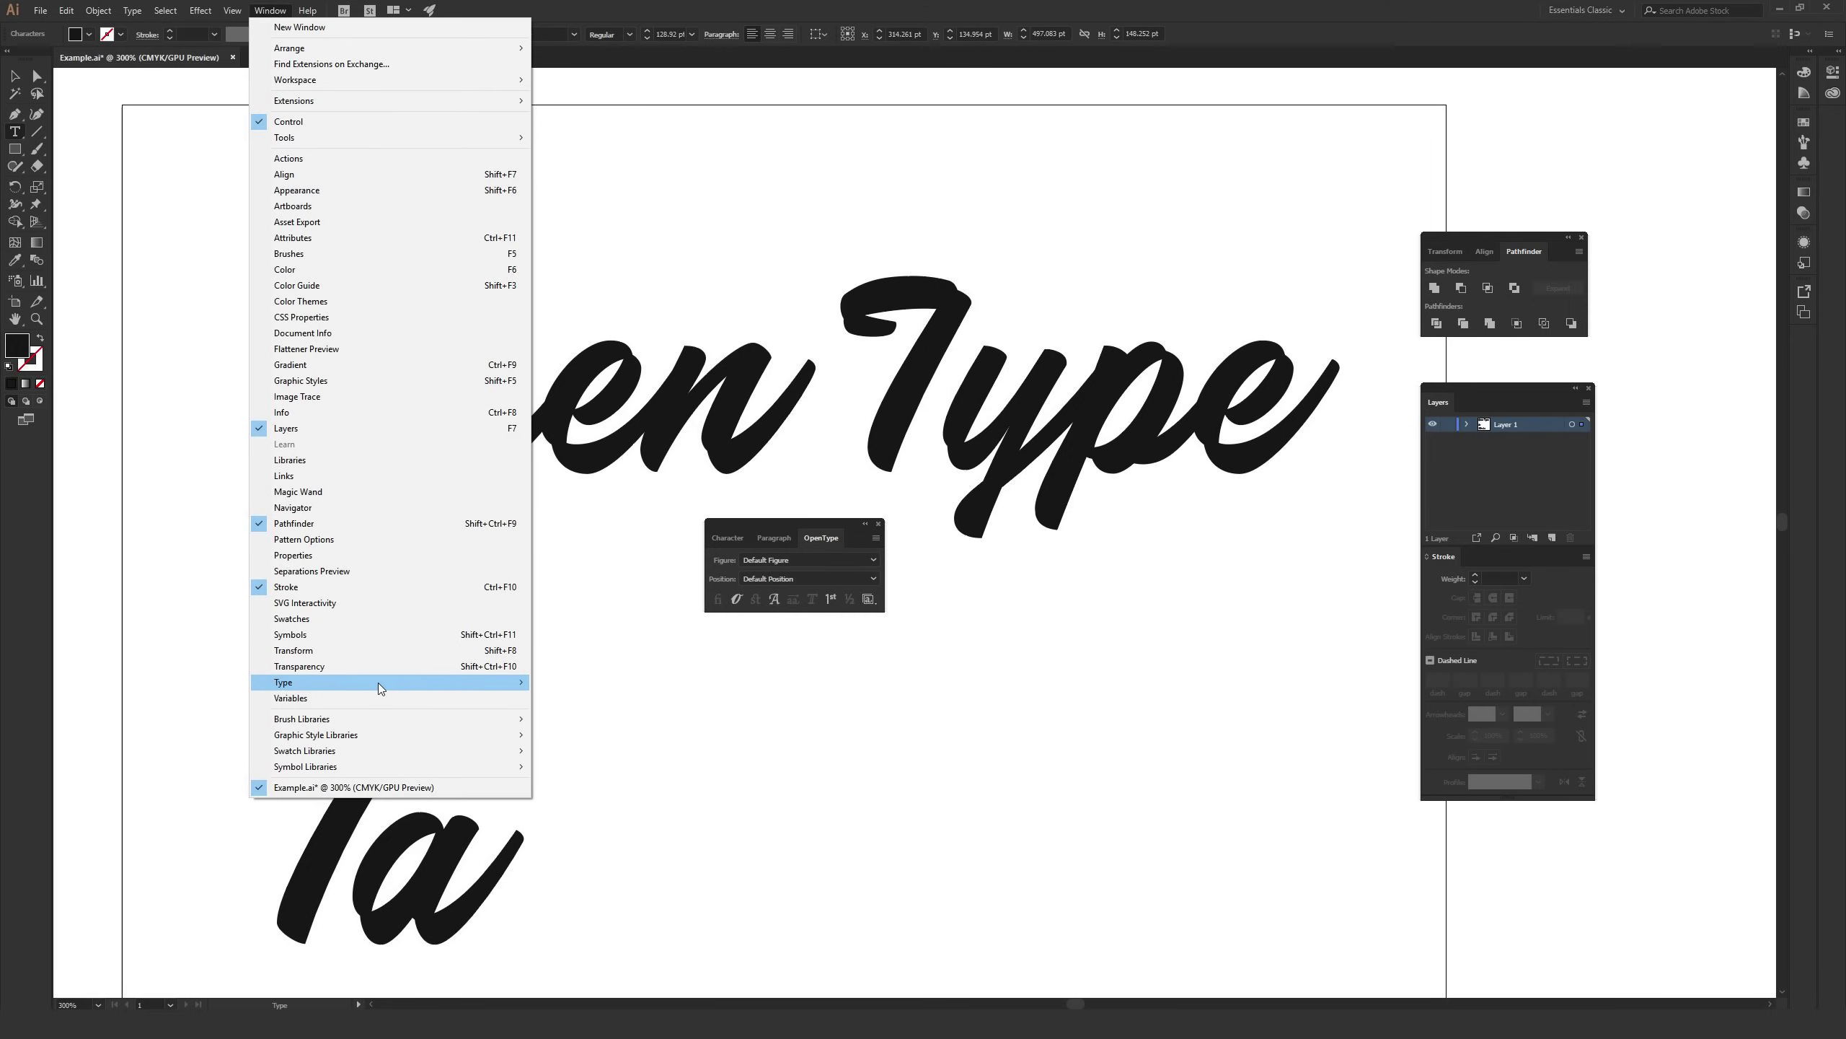
mouse_move(378, 683)
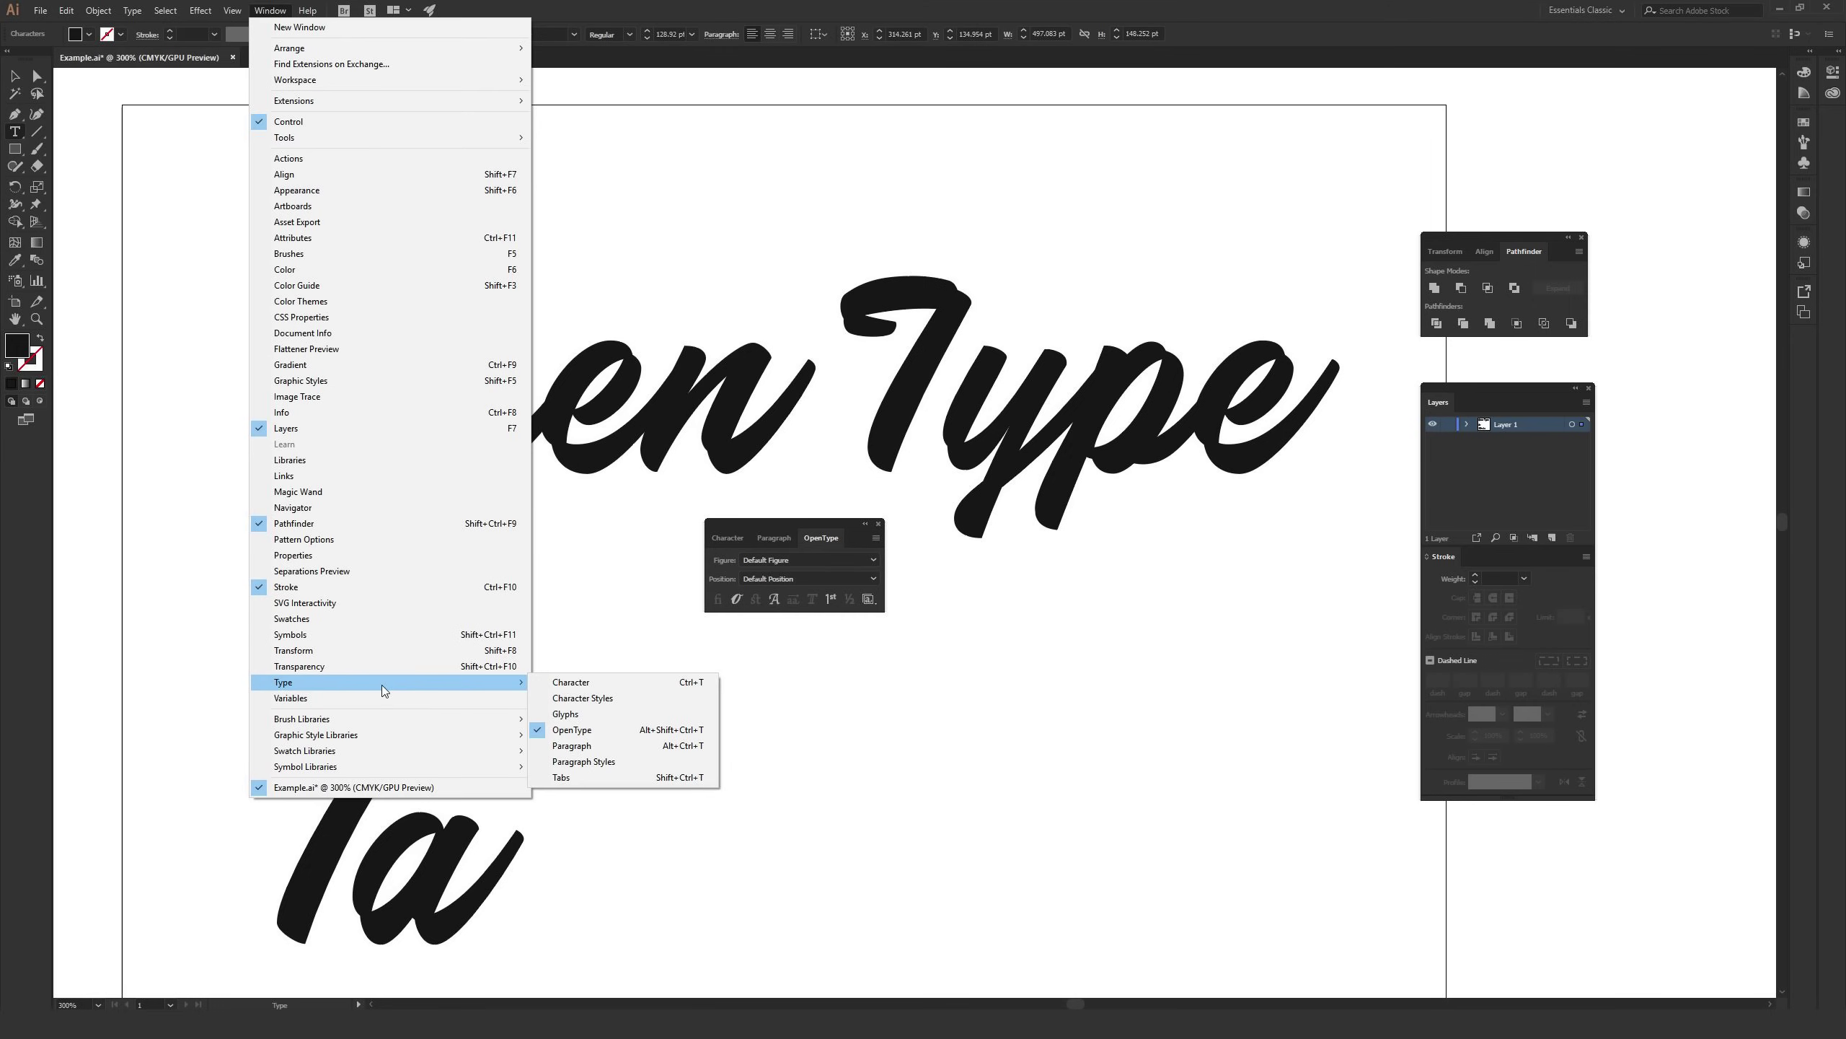
left_click(628, 730)
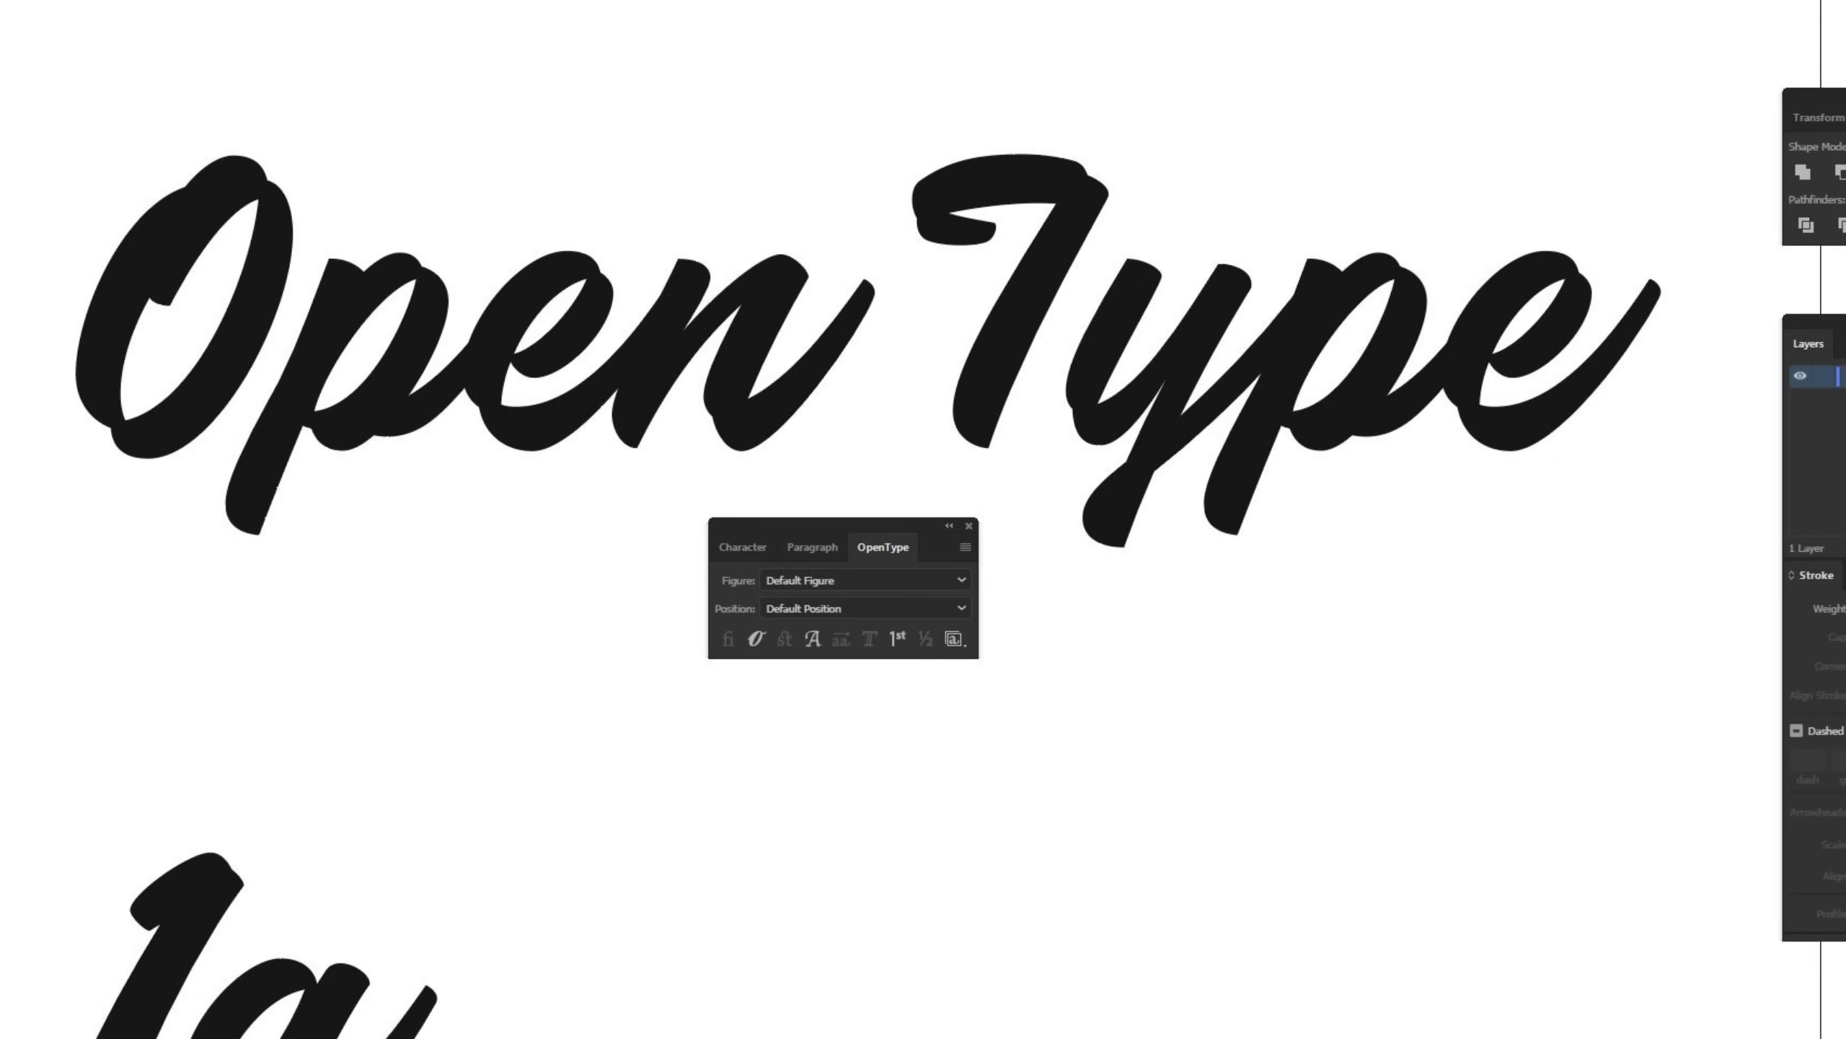
Select the whole Open Type text object and test Contextual Alternates, leaving them off
key("Escape")
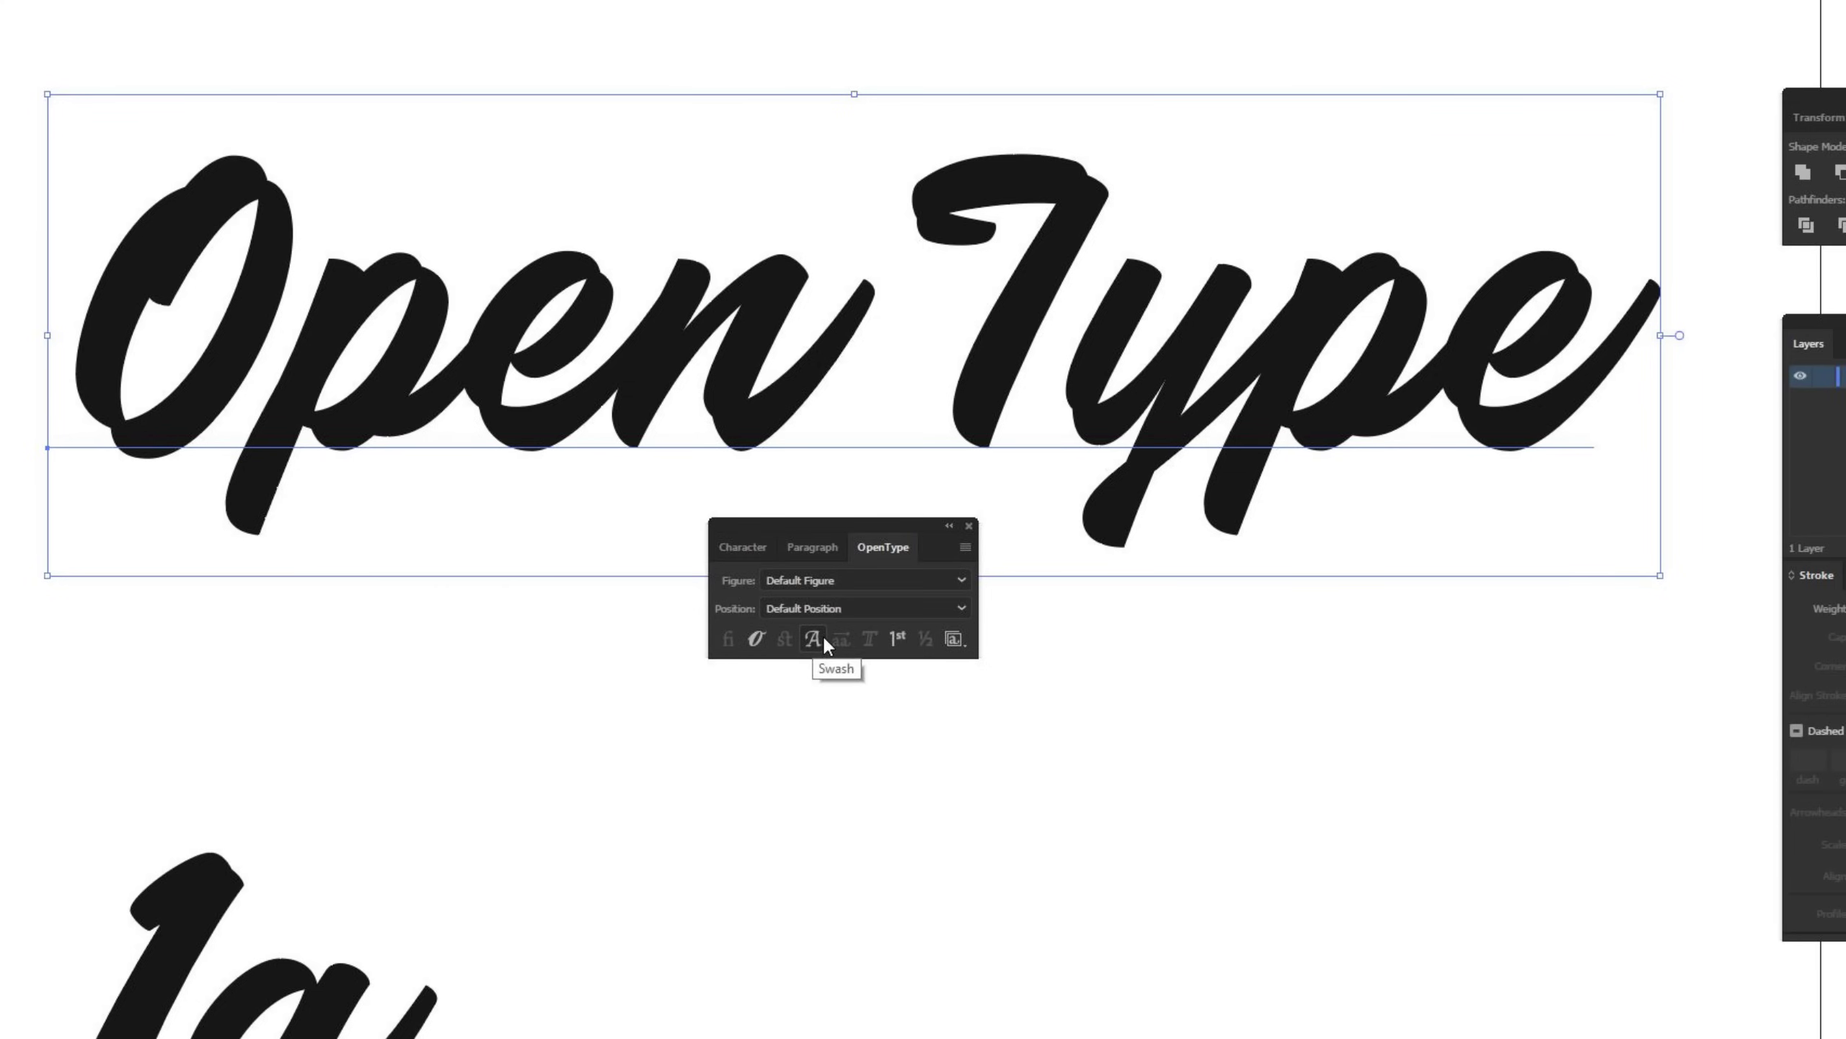
left_click(759, 639)
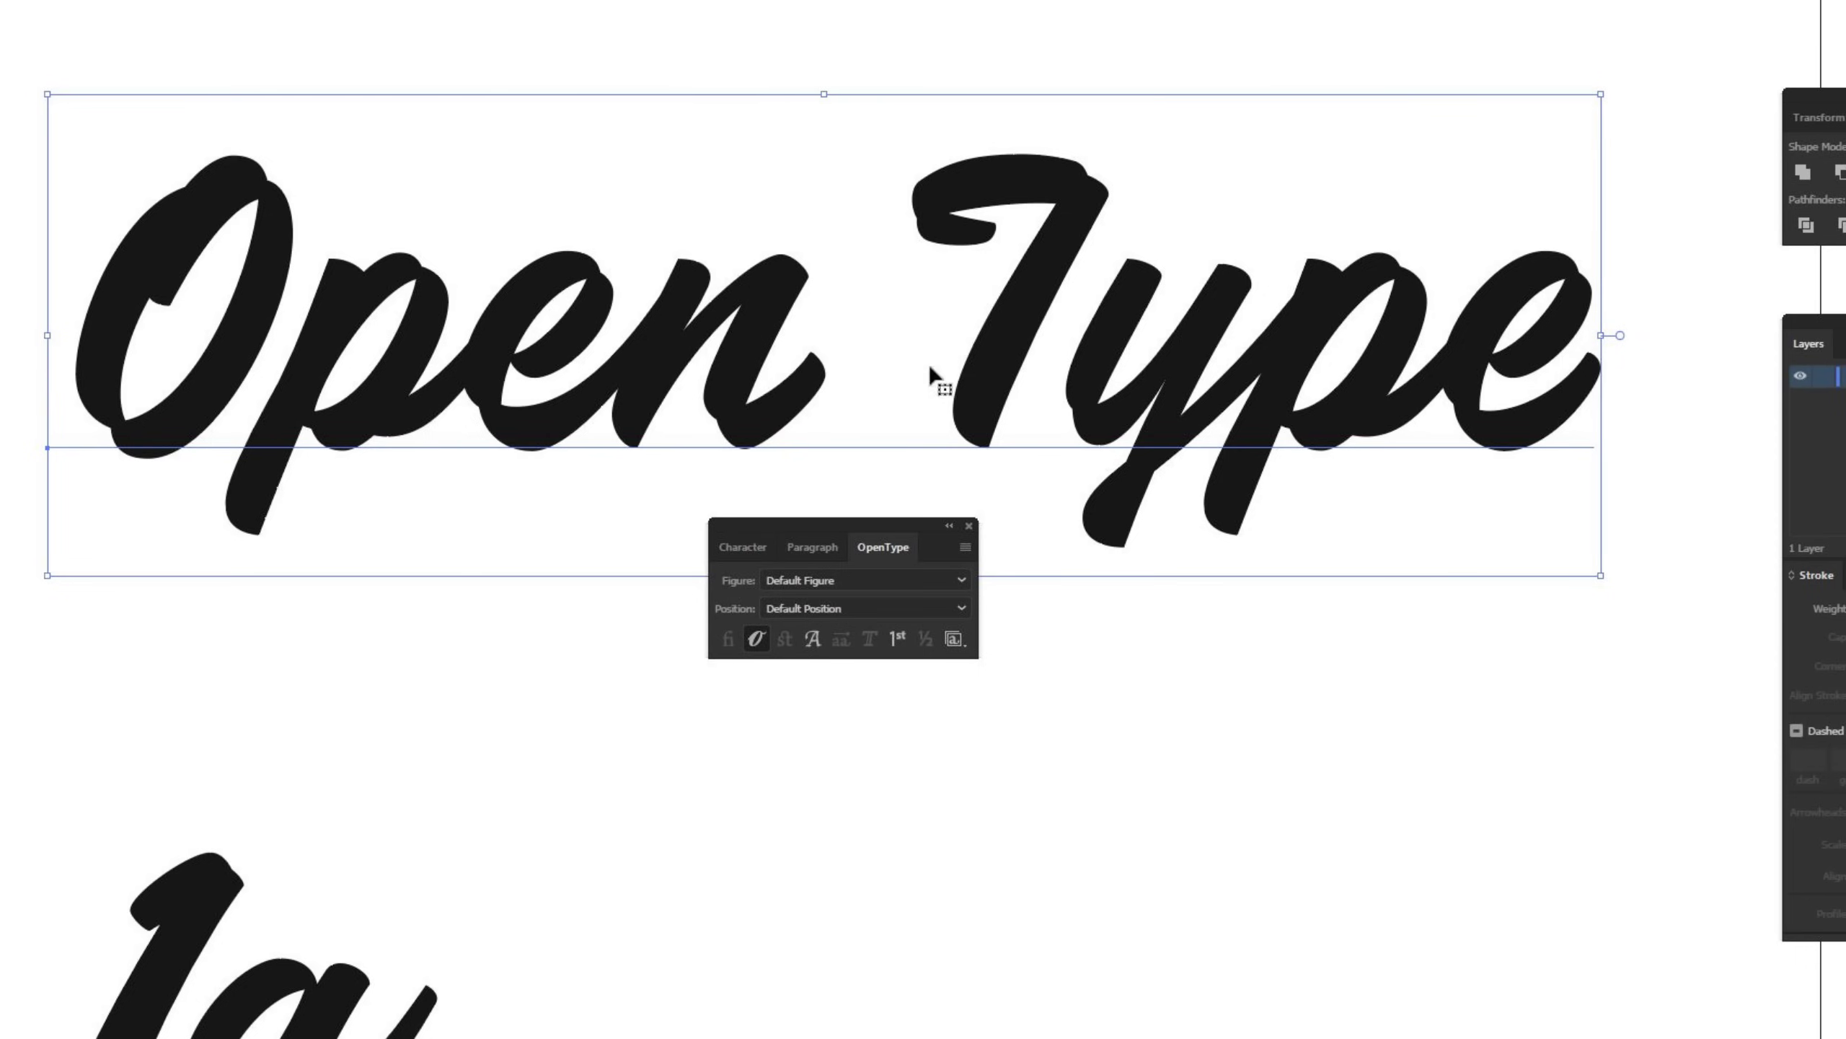
left_click(756, 639)
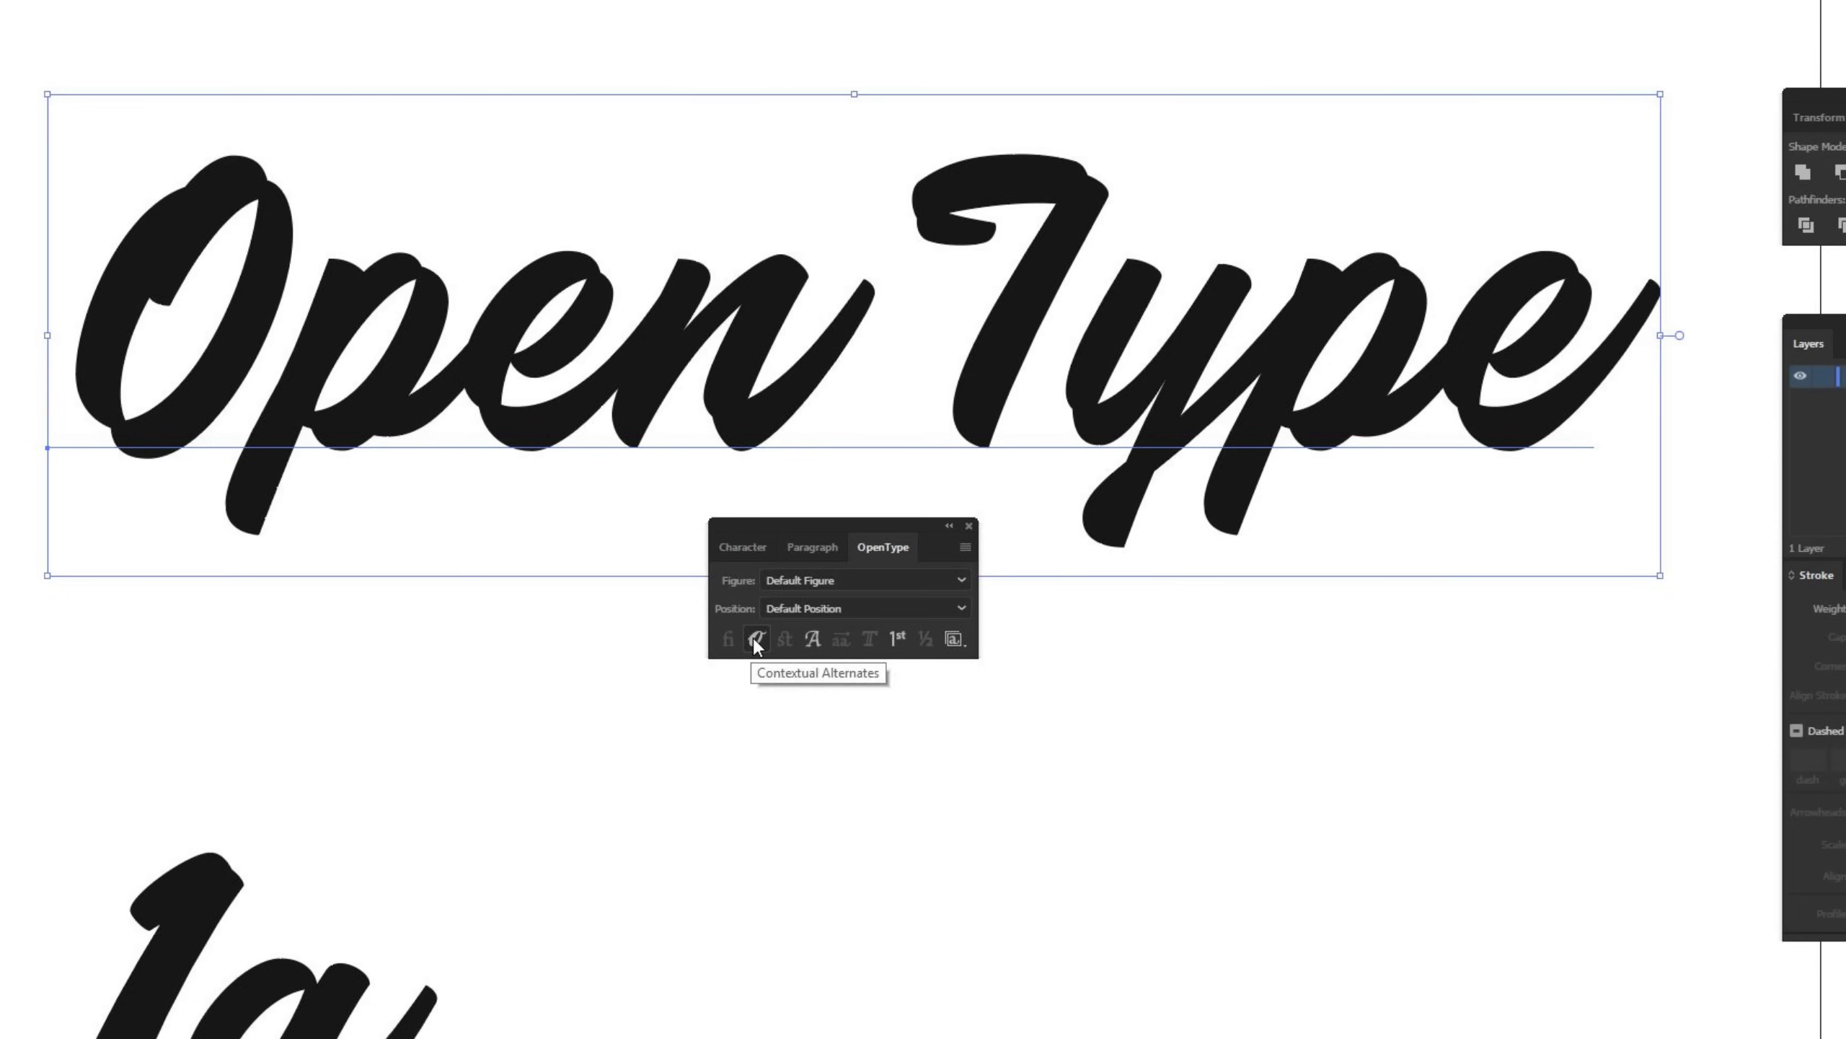
left_click(755, 639)
left_click(756, 639)
left_click(756, 639)
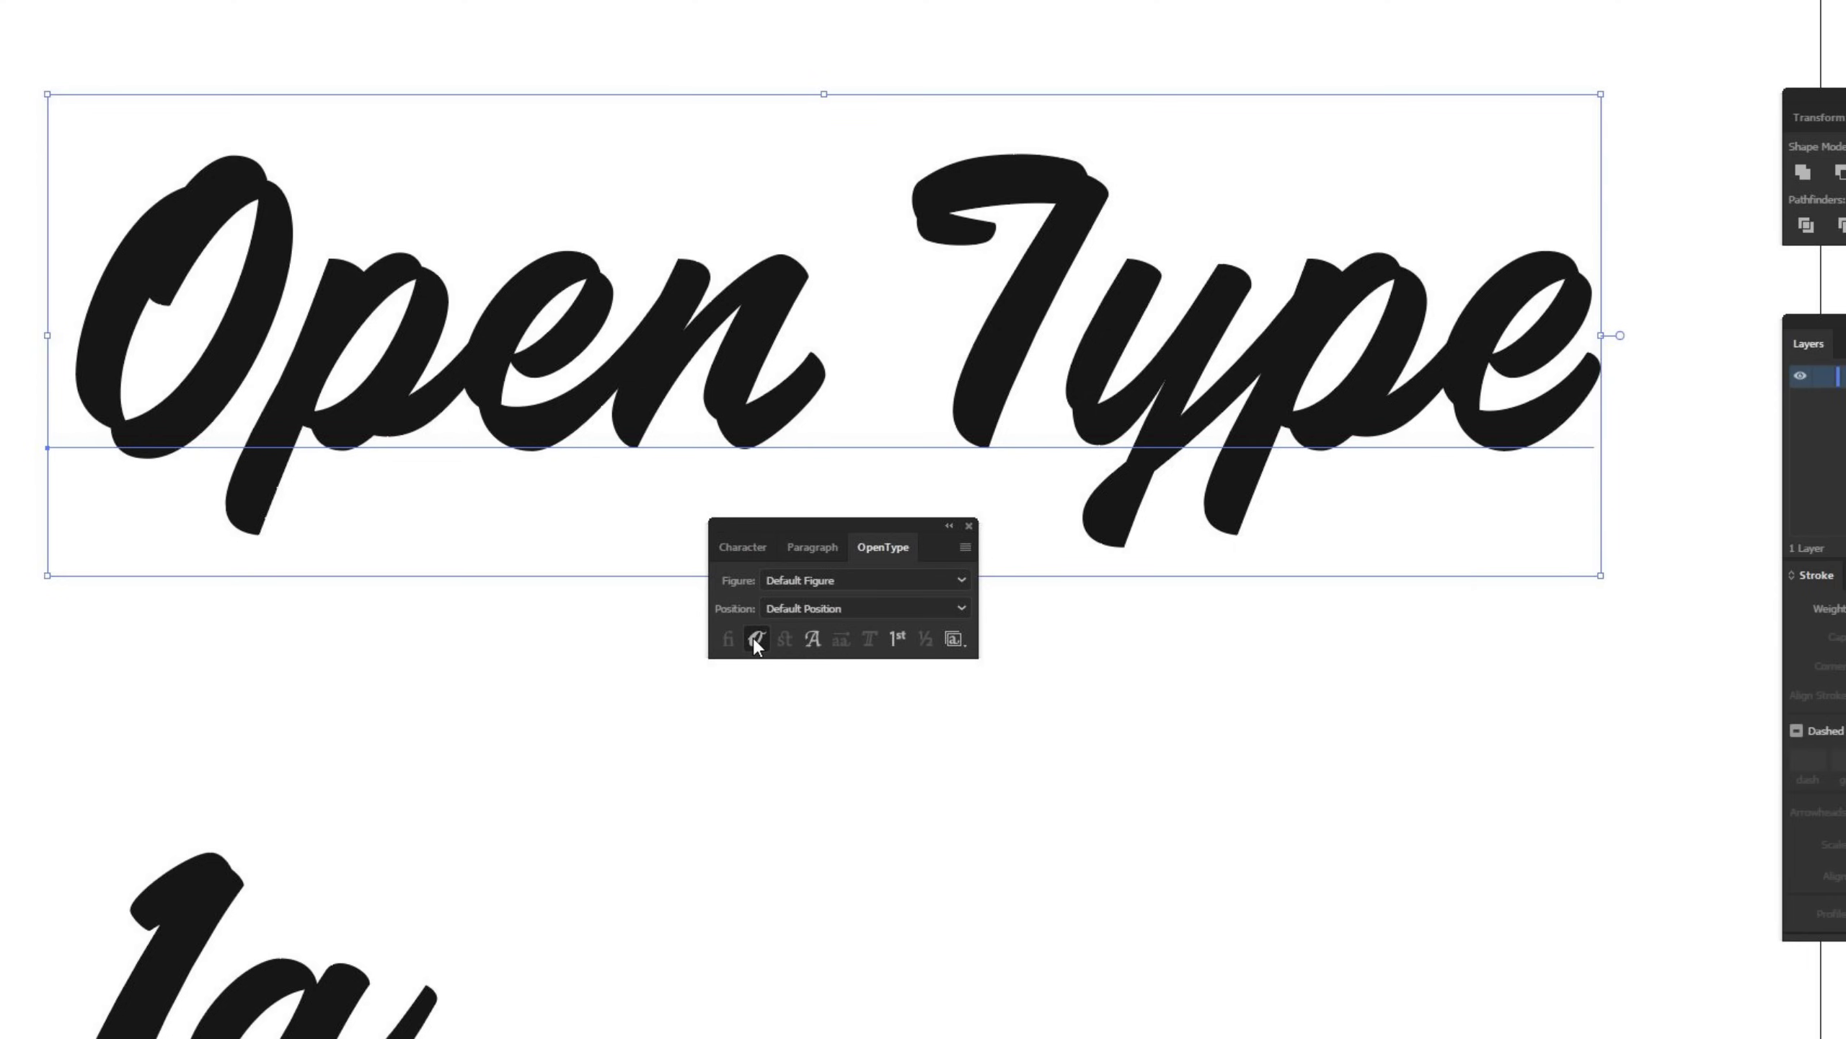
left_click(756, 639)
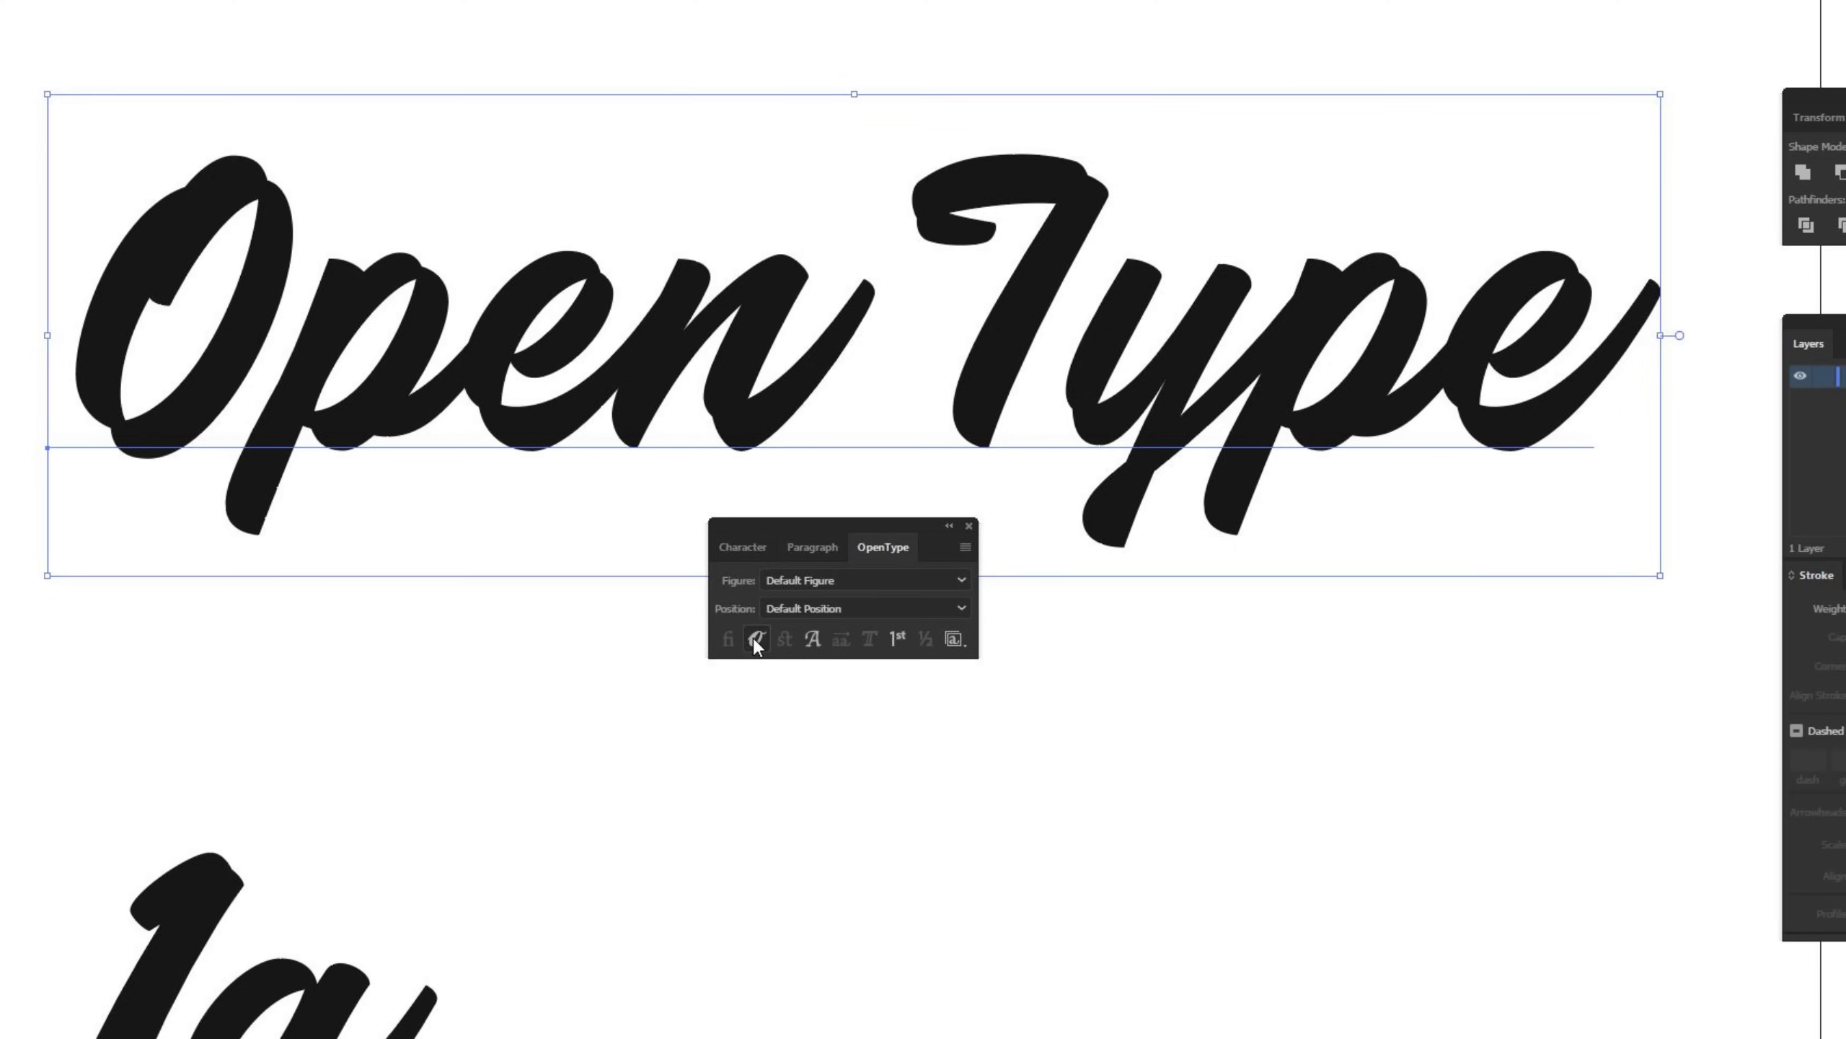
Enable Swash for Open Type, compare it off and on, and deselect the text
left_click(813, 639)
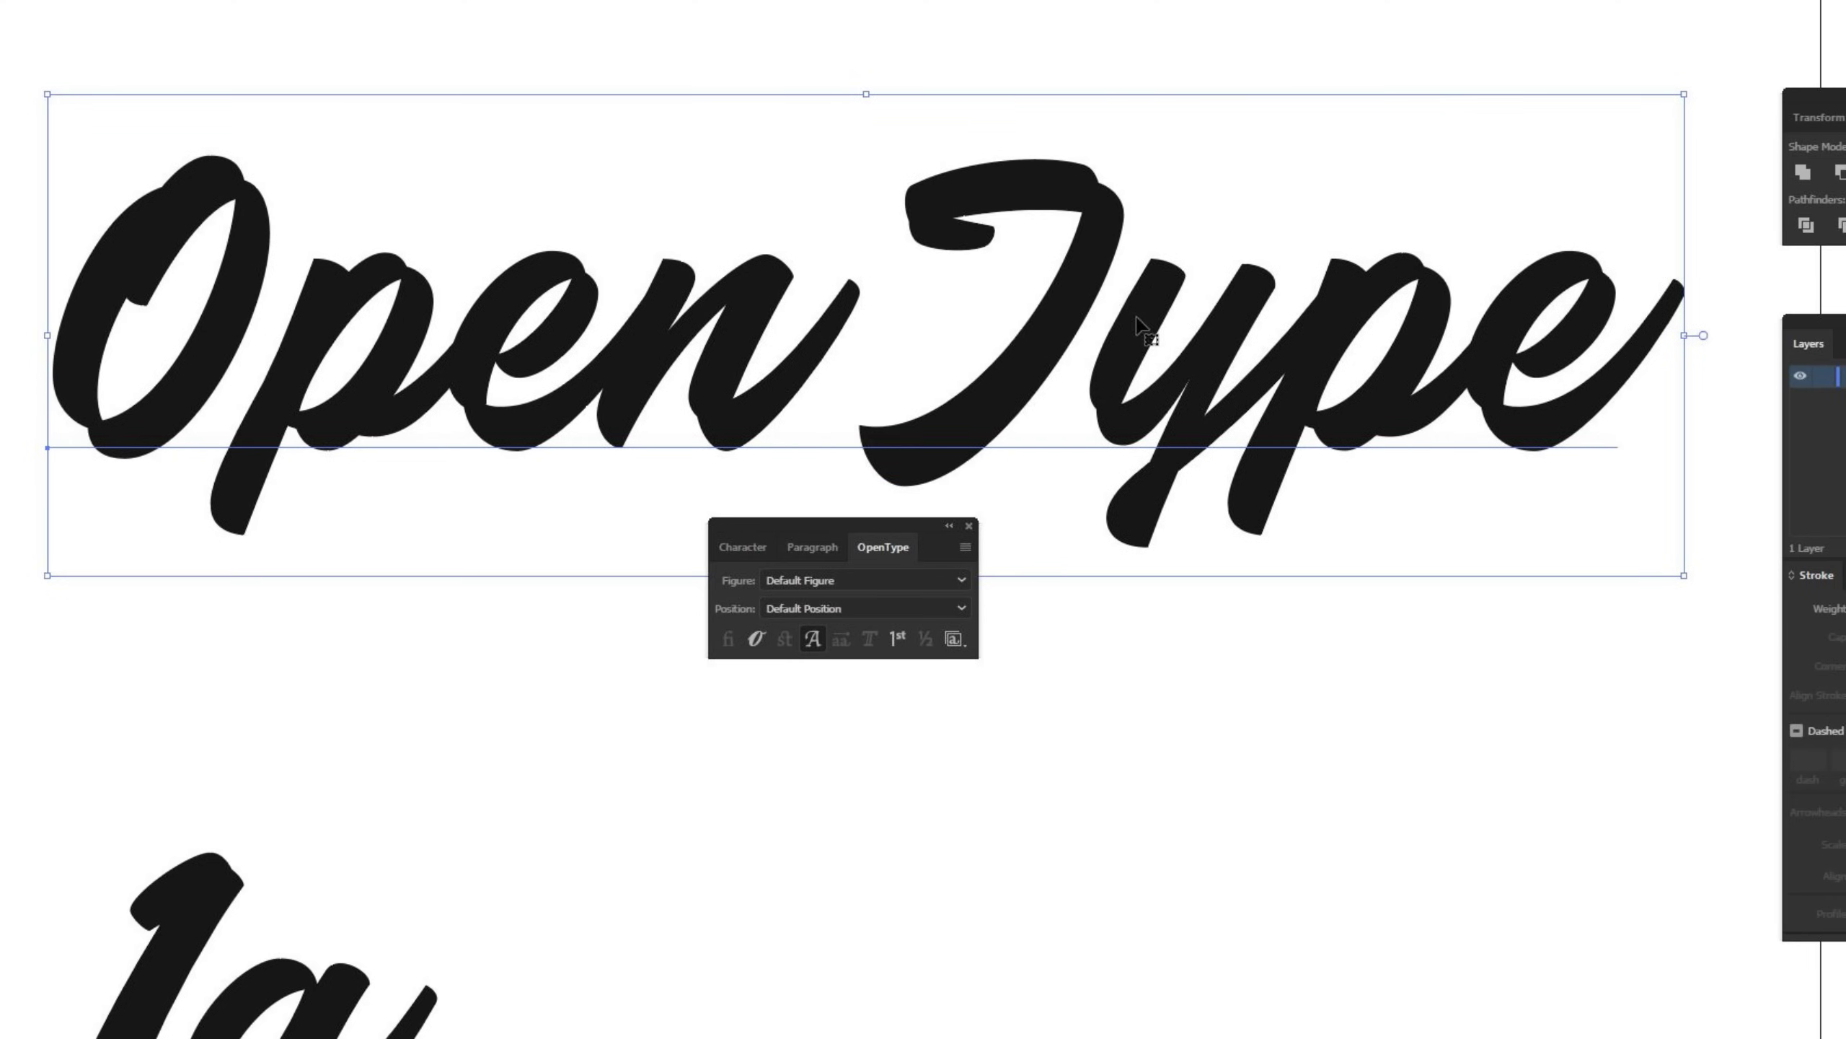
left_click(816, 643)
left_click(817, 644)
left_click(477, 724)
scroll(524, 837, "down", 5)
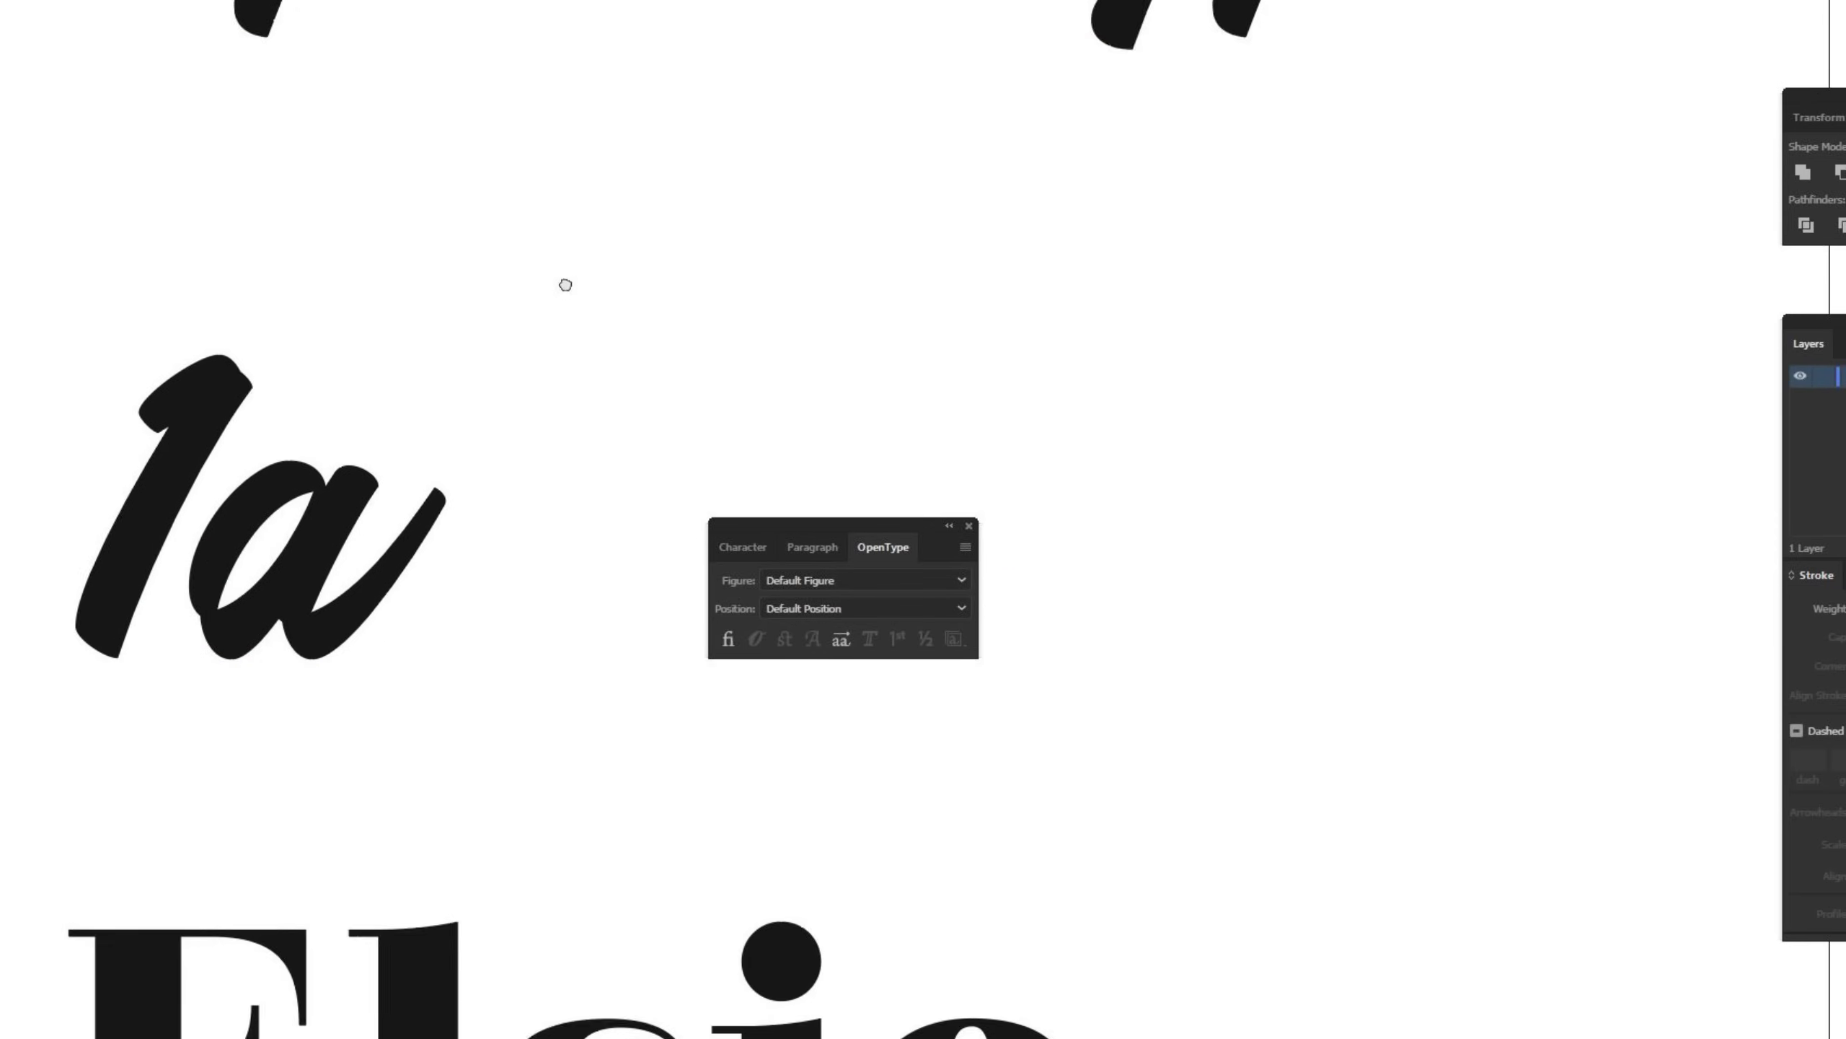
scroll(501, 444, "up", 1)
left_click(501, 444)
scroll(741, 350, "right", 2)
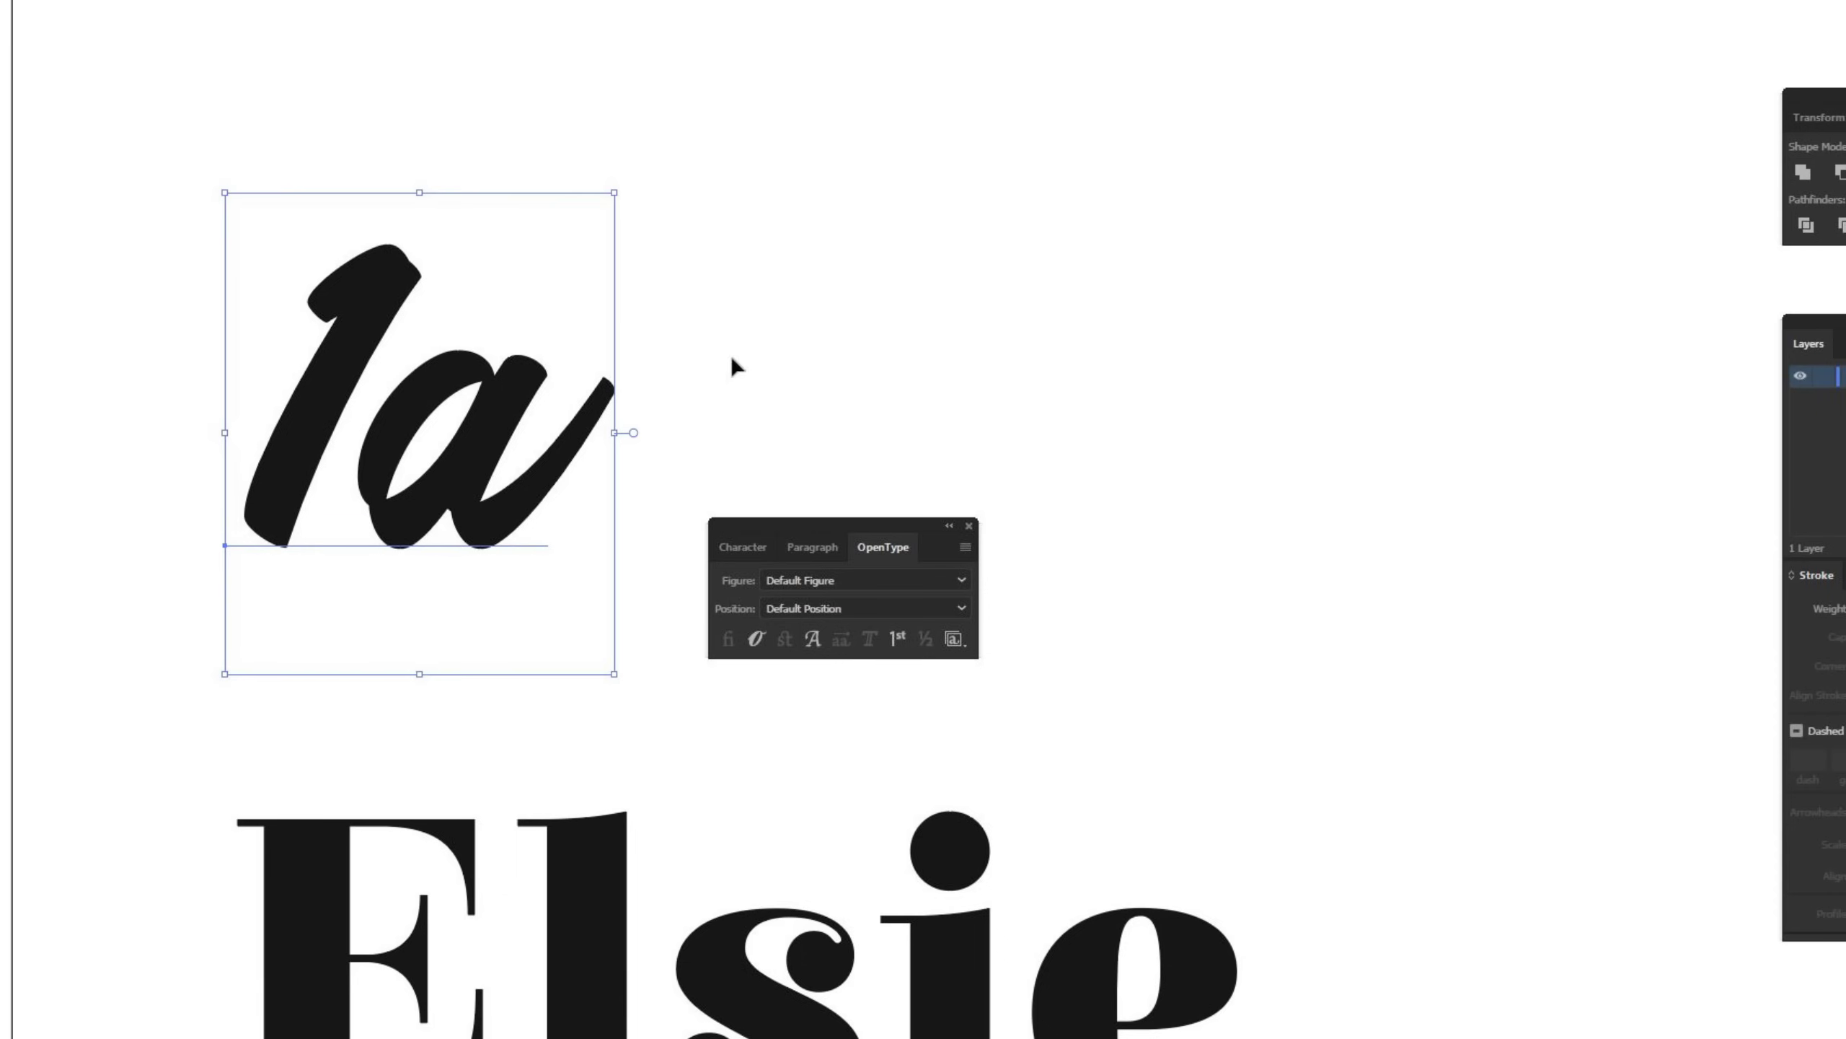
left_click(896, 647)
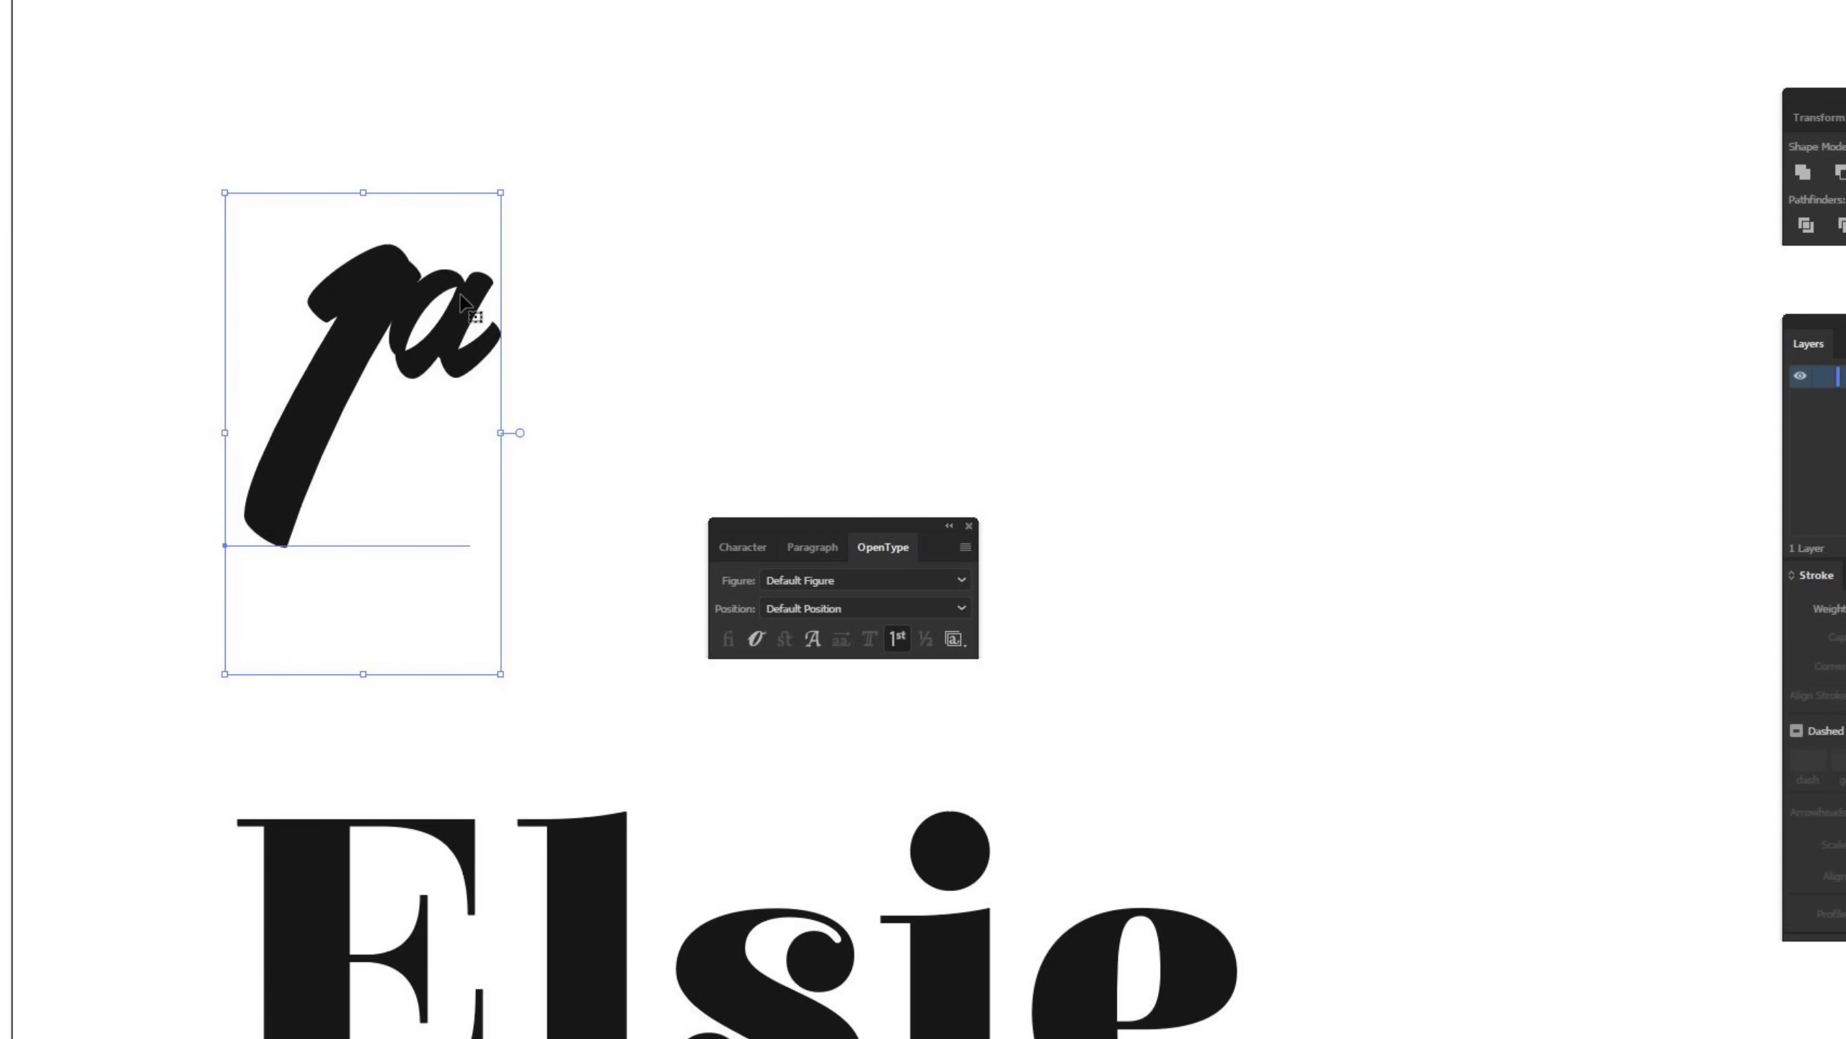
left_click(900, 643)
Deselect 1a, scroll the Elsie text into view, and select it
left_click(897, 342)
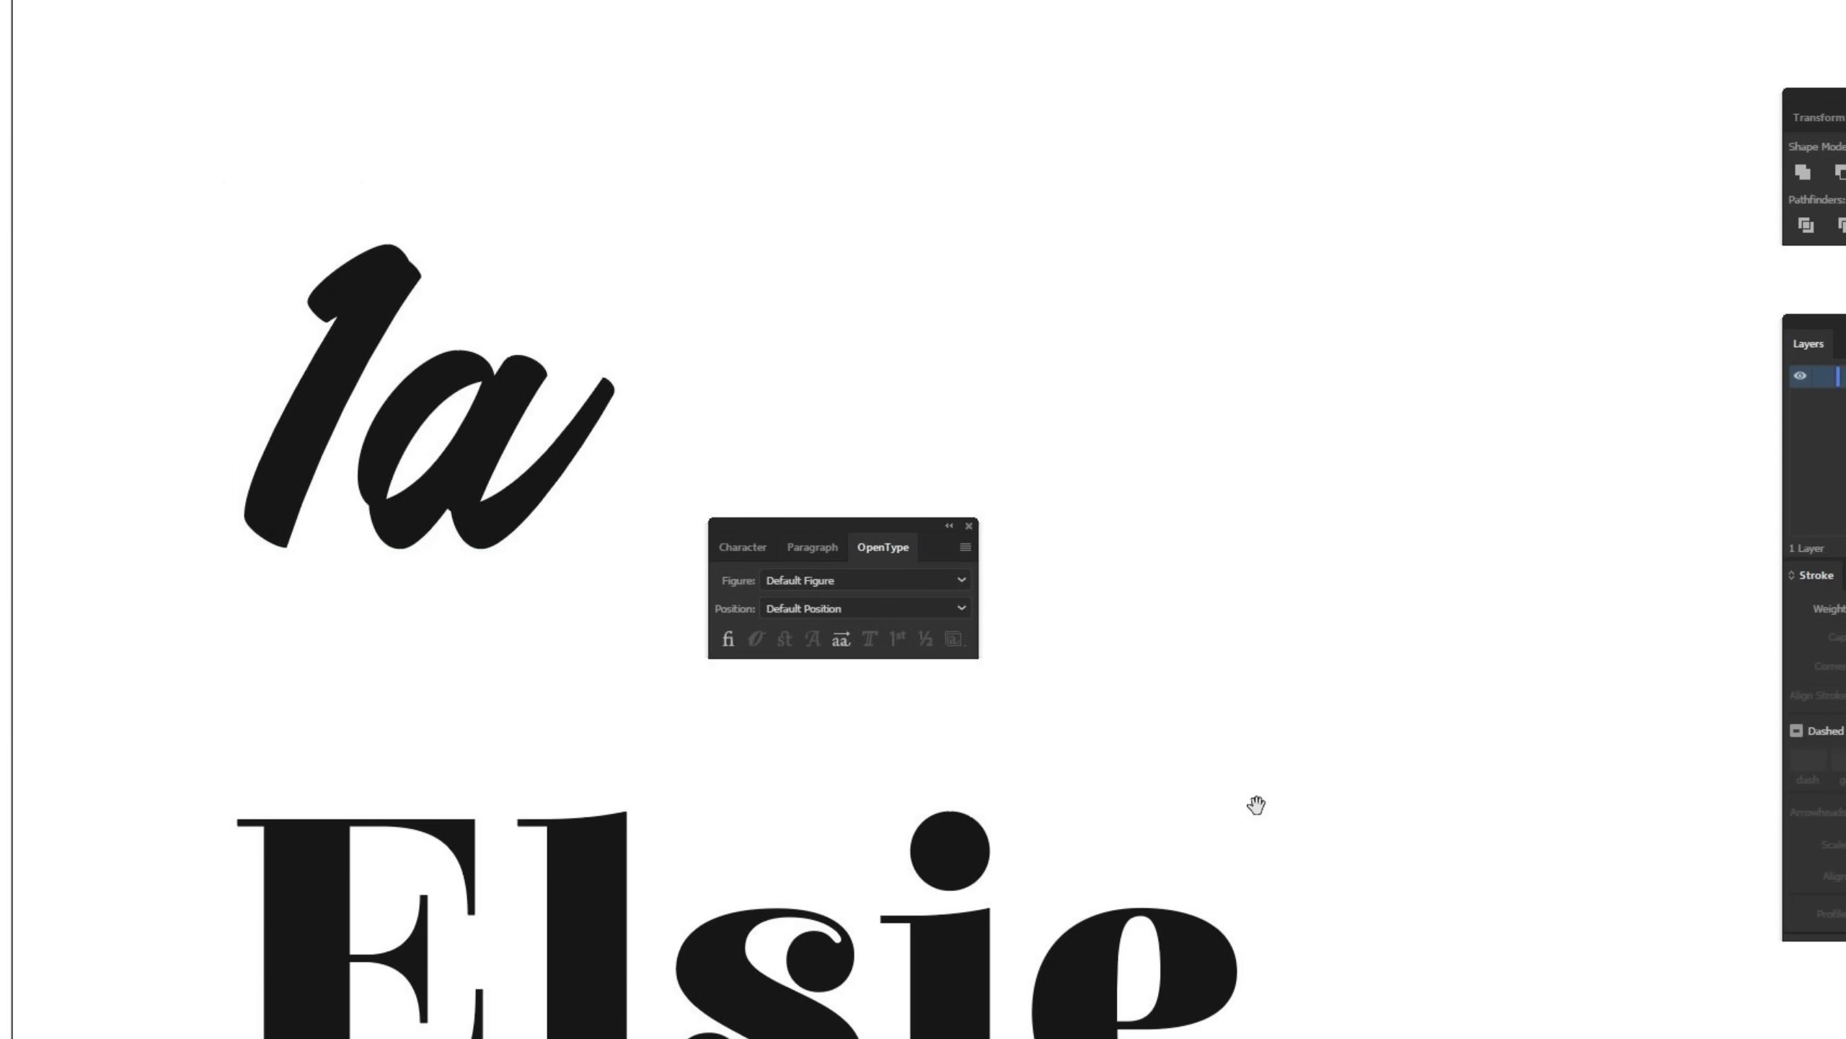
left_click_drag(1258, 807, 1331, 155)
left_click(825, 289)
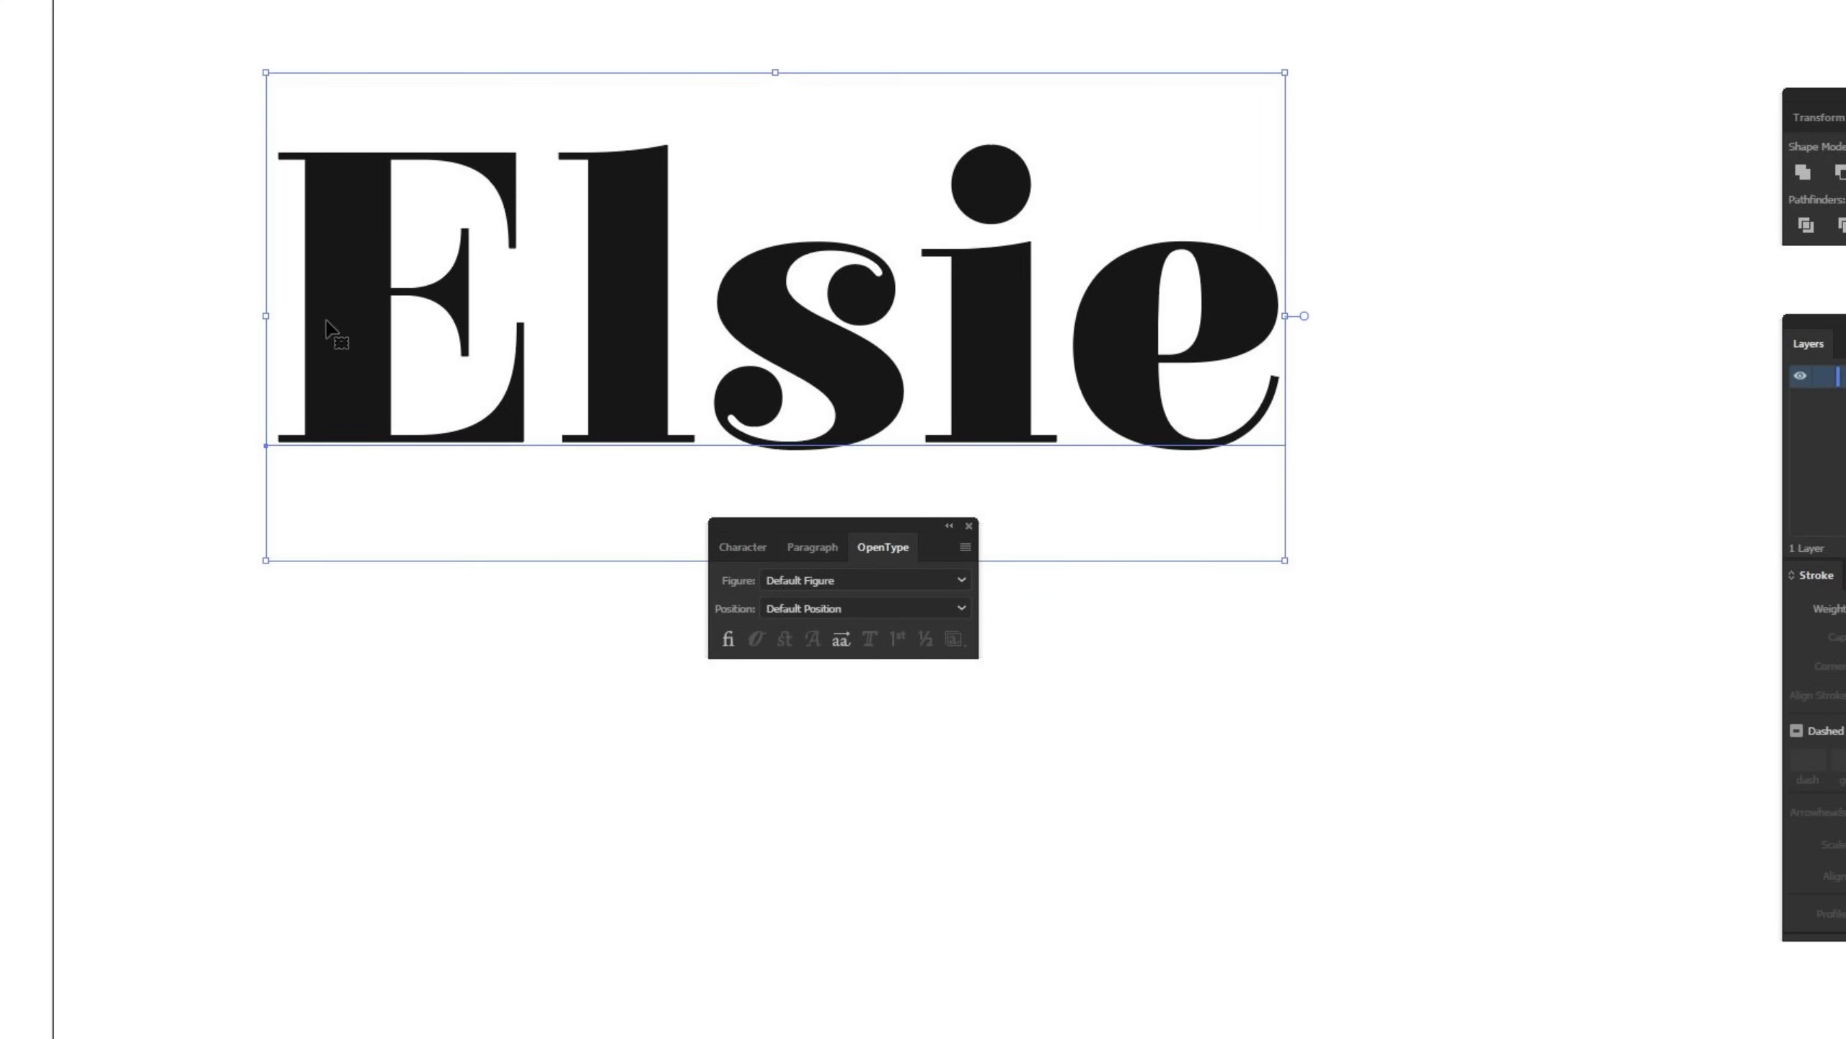
Test Stylistic Alternates on Elsie's E, leave them off, and dock the OpenType panel under Stroke
left_click(841, 639)
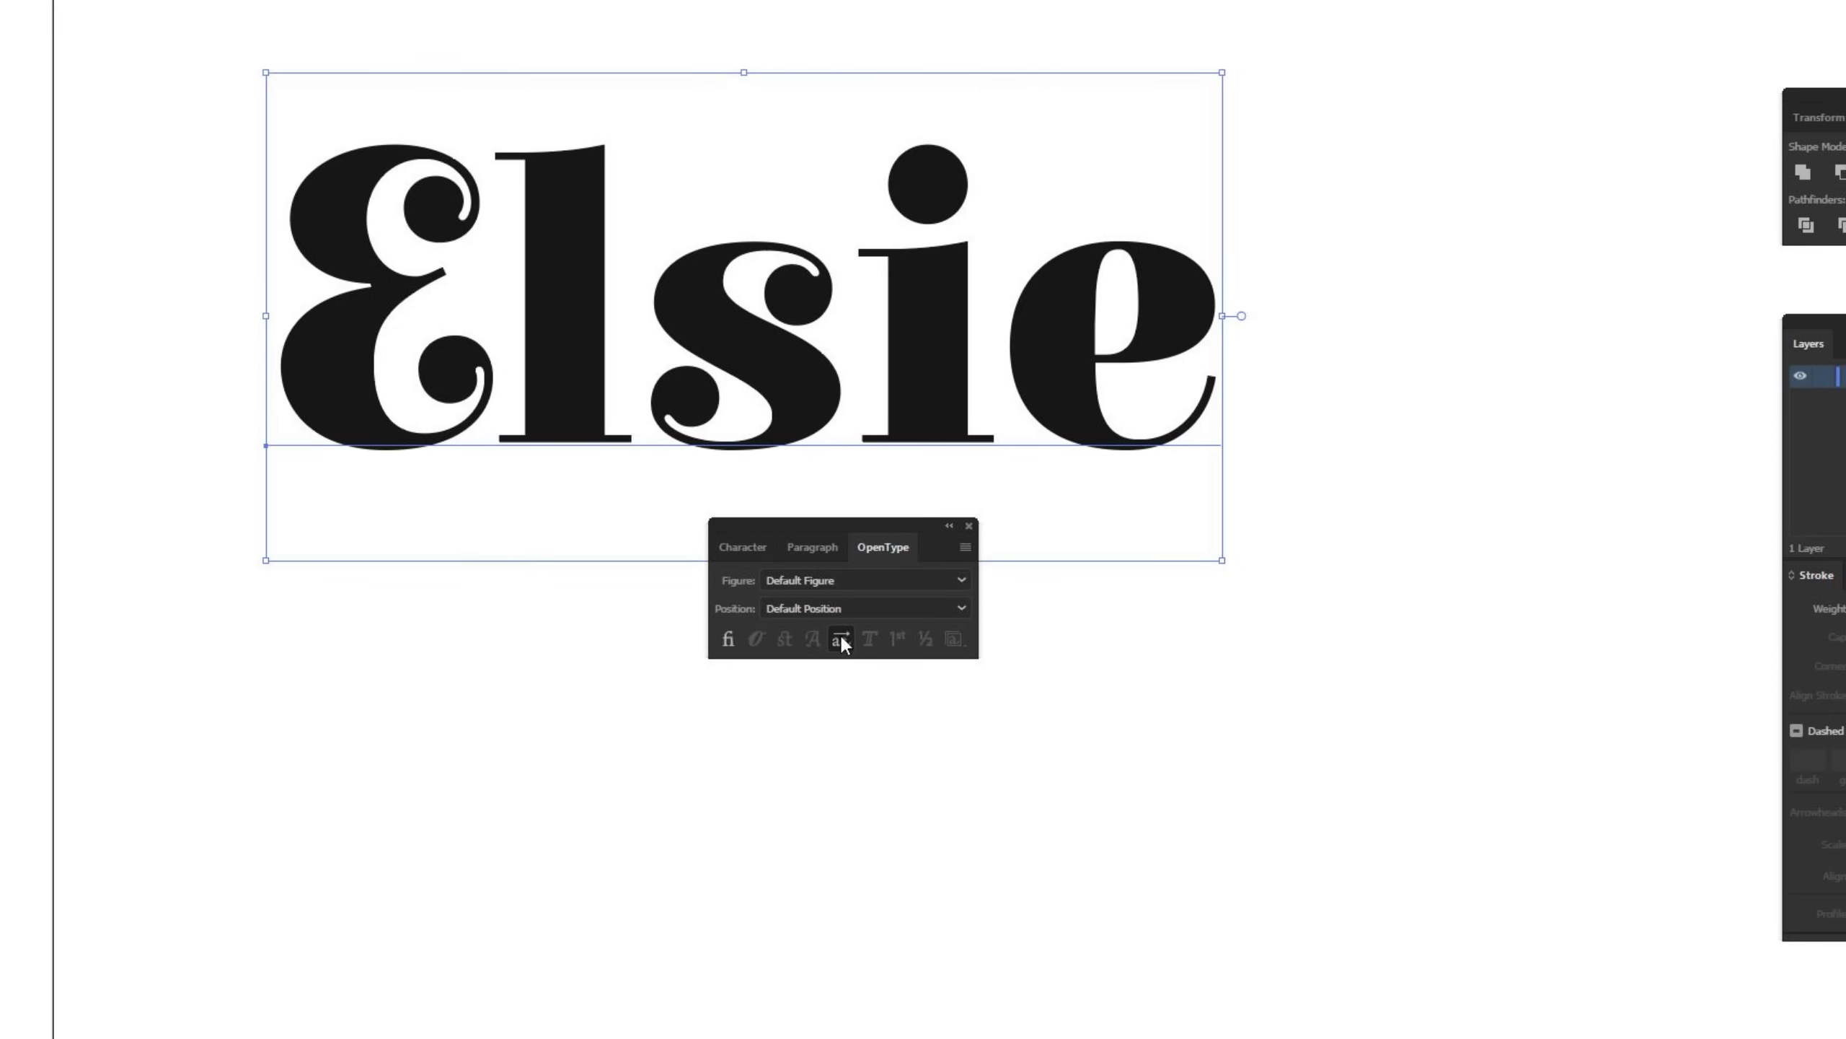
left_click(840, 637)
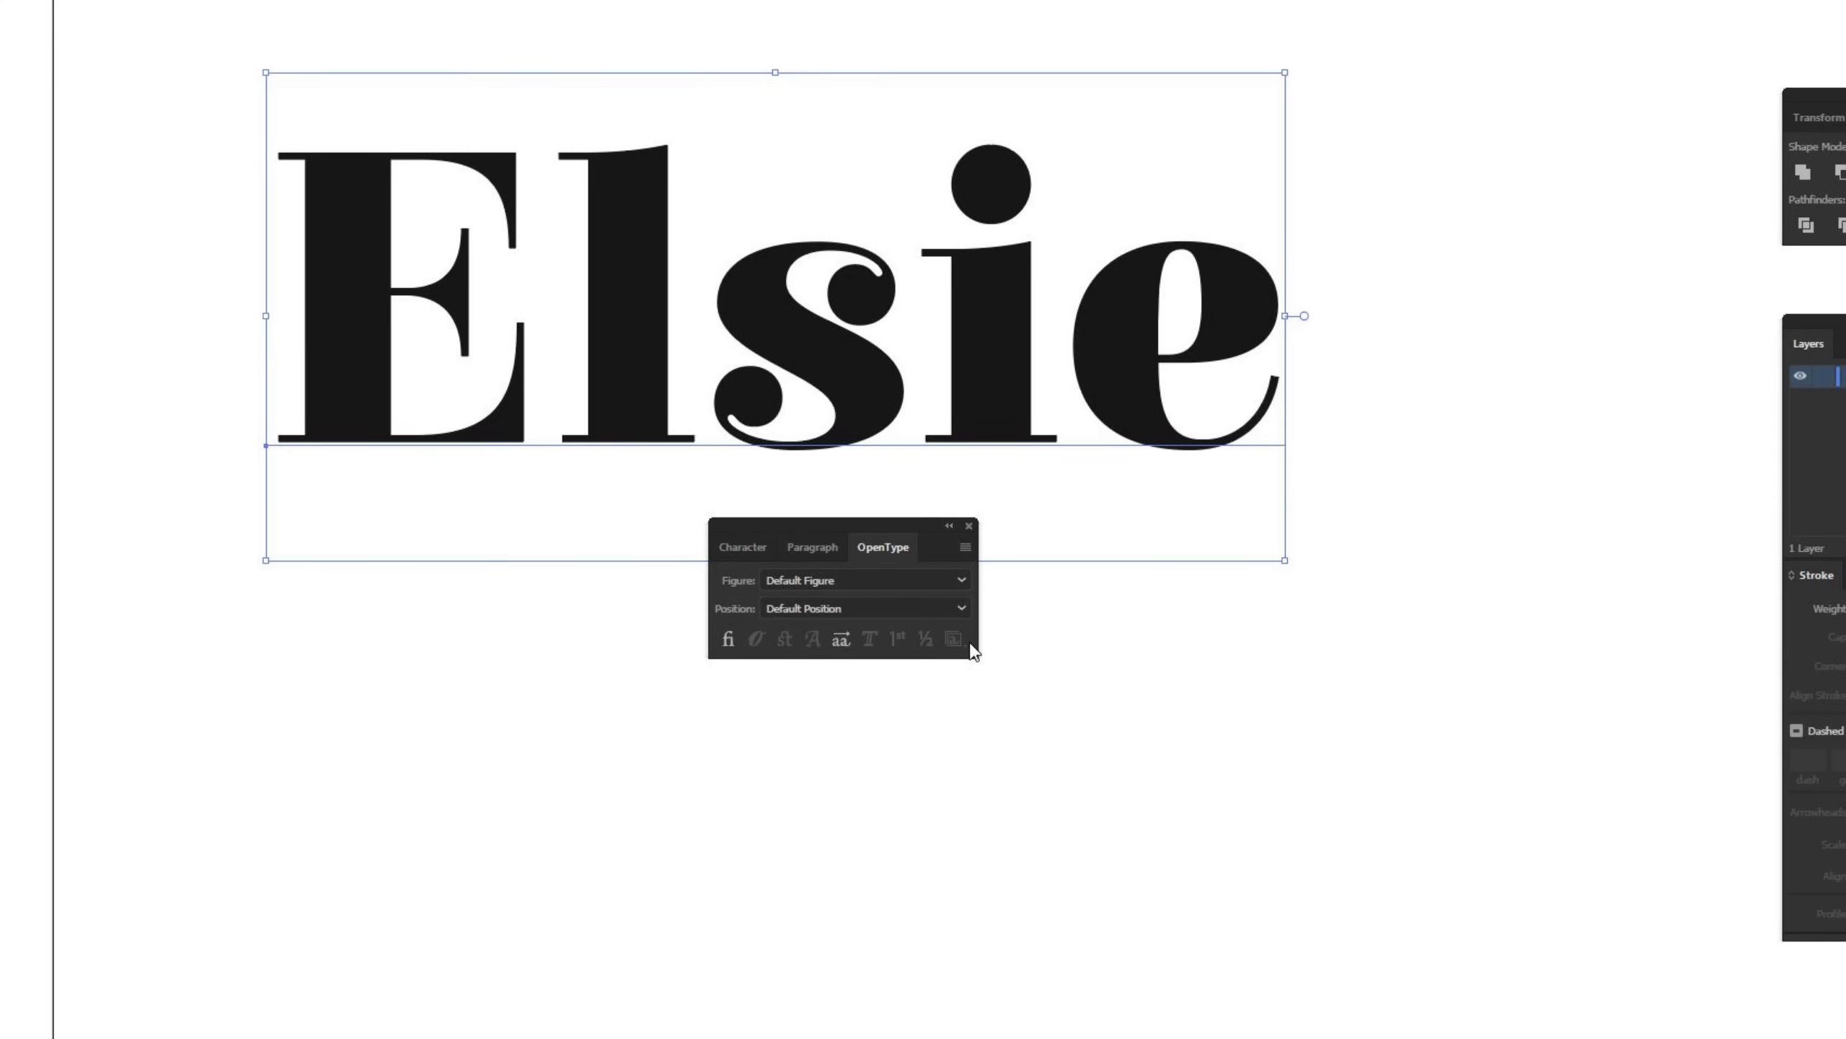
left_click(841, 641)
left_click(841, 640)
mouse_move(874, 525)
left_mouse_down()
mouse_move(1341, 839)
mouse_move(1843, 955)
left_mouse_up()
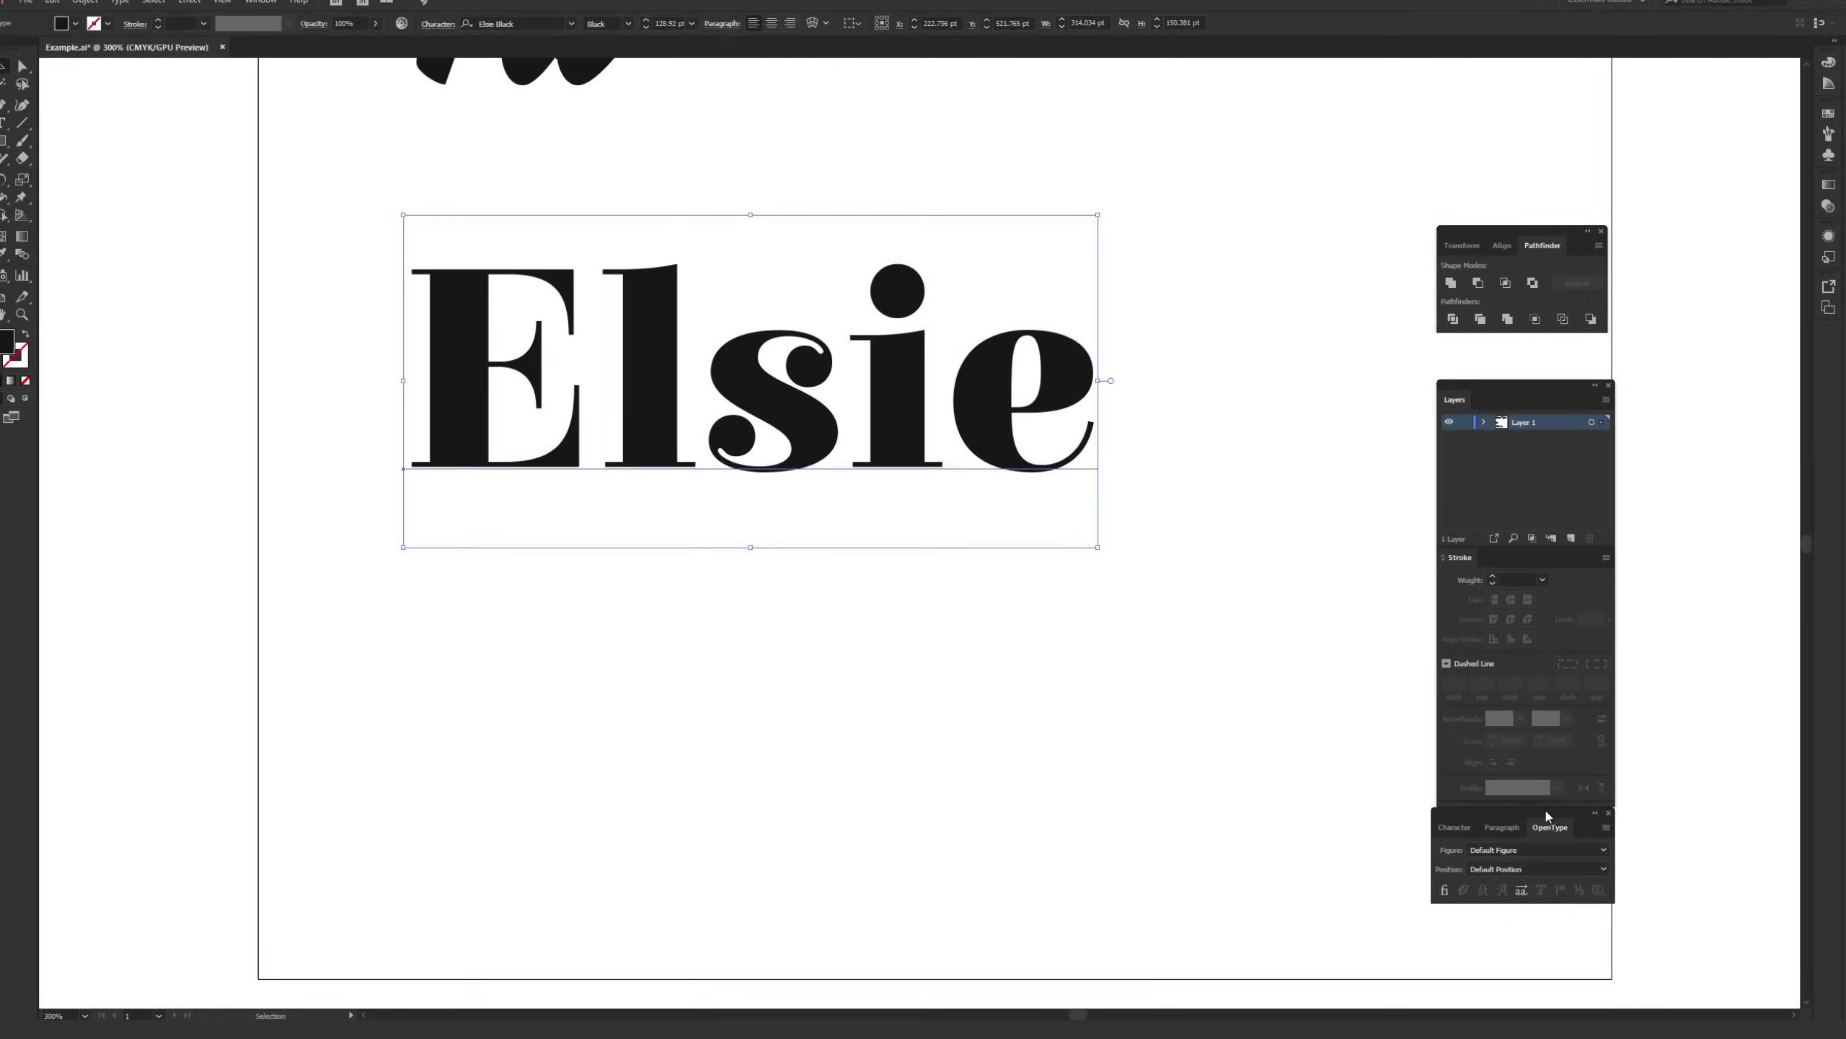
Replace the E of Elsie with its swash alternate from the in-context alternates
key("t")
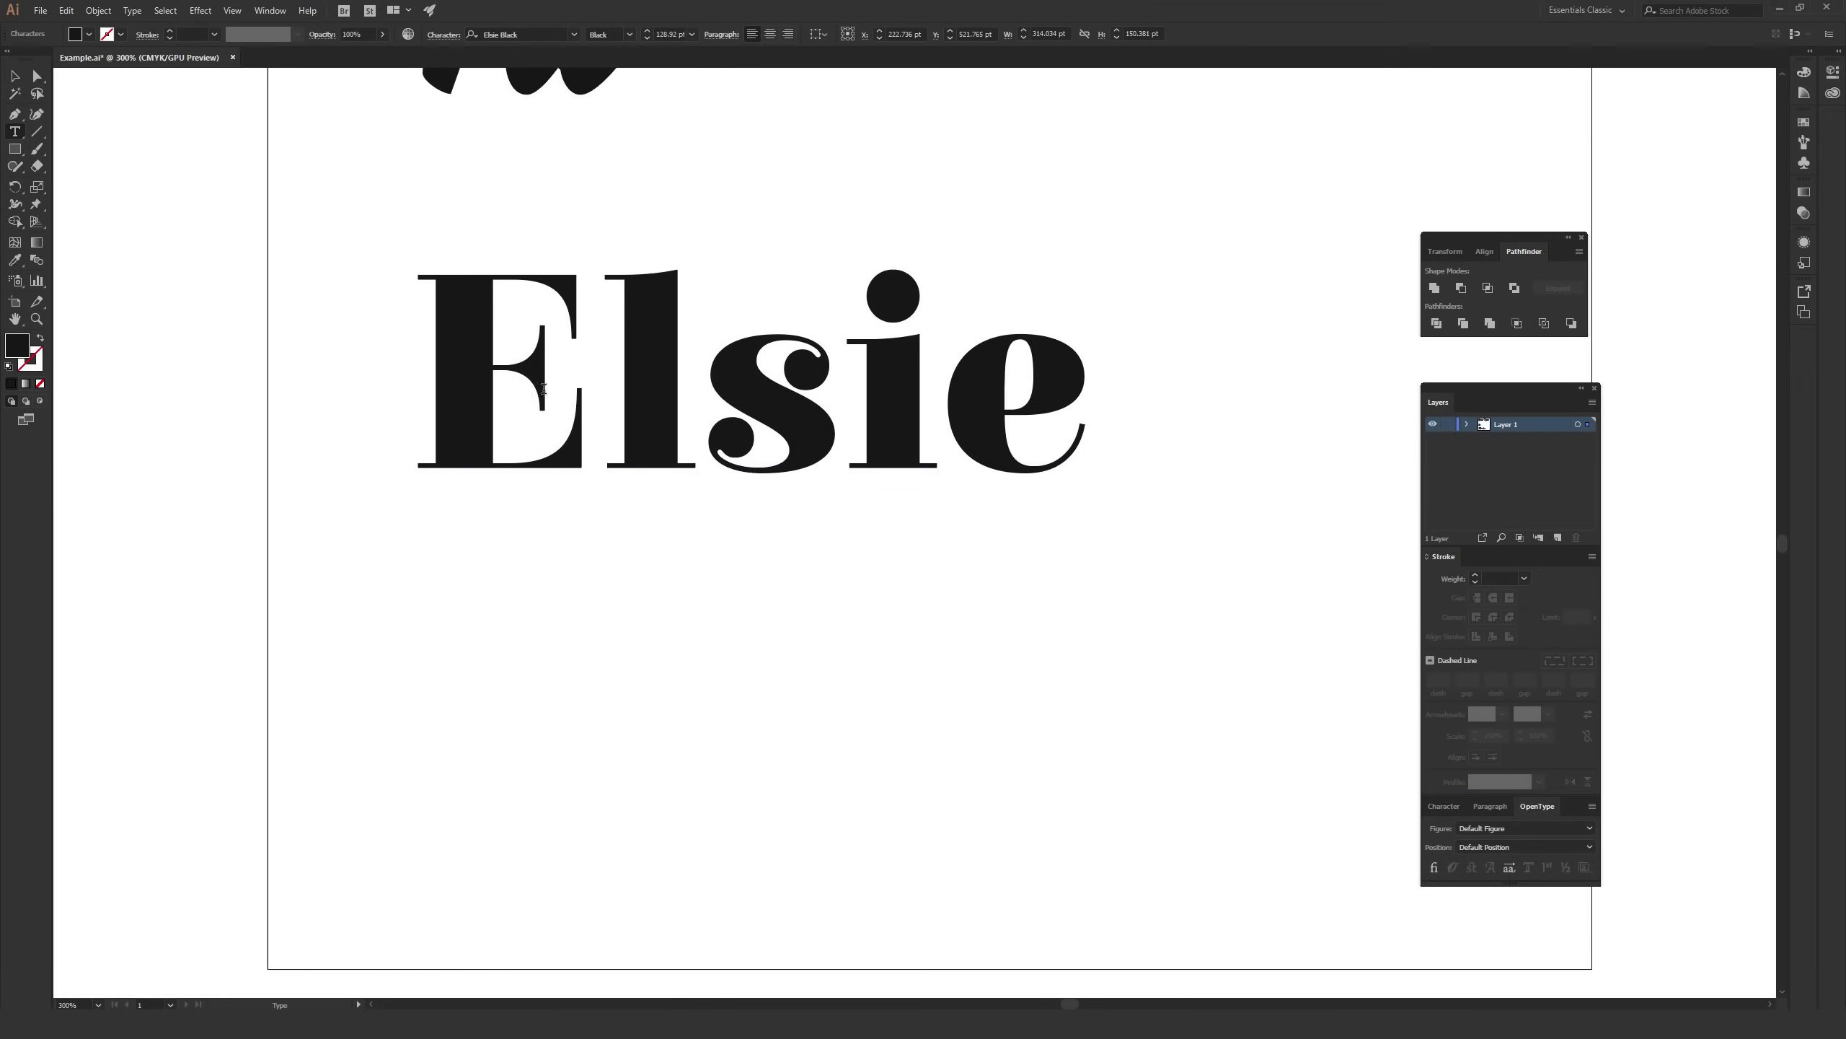
left_click_drag(544, 388, 422, 388)
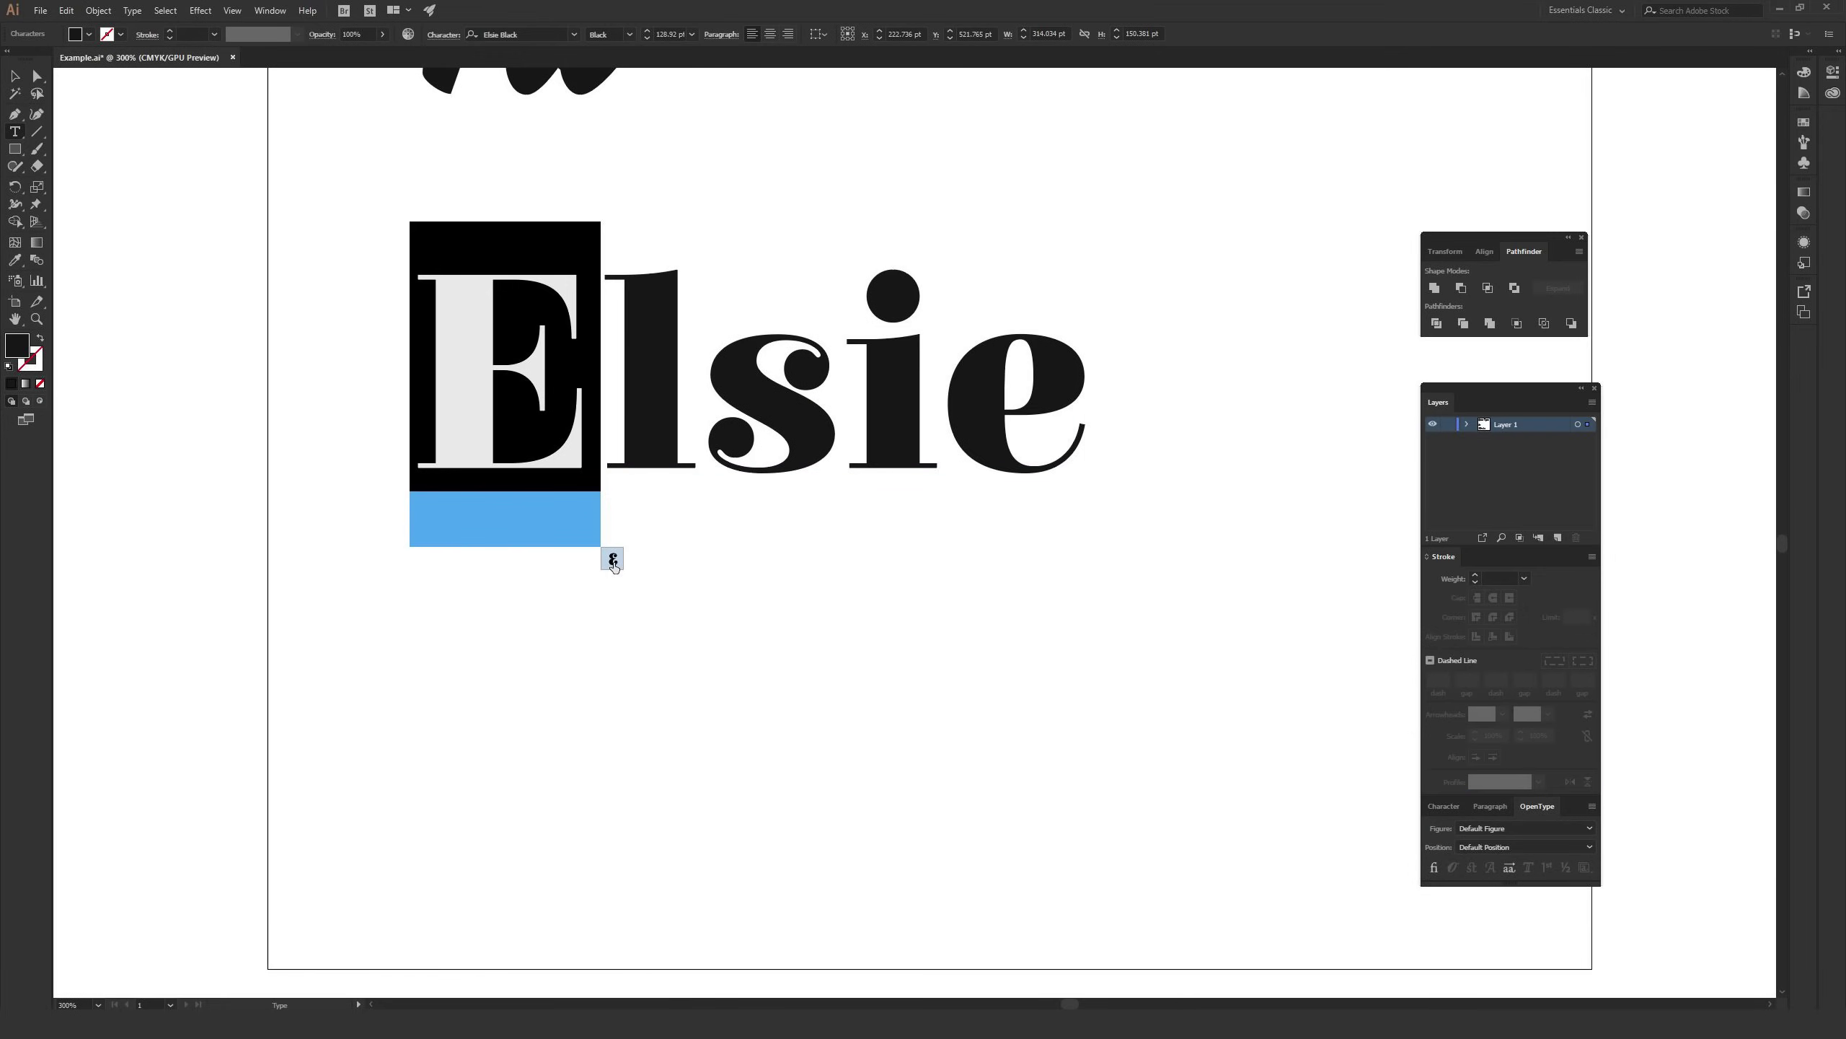
left_click(613, 558)
left_click_drag(581, 409, 796, 409)
key("Escape")
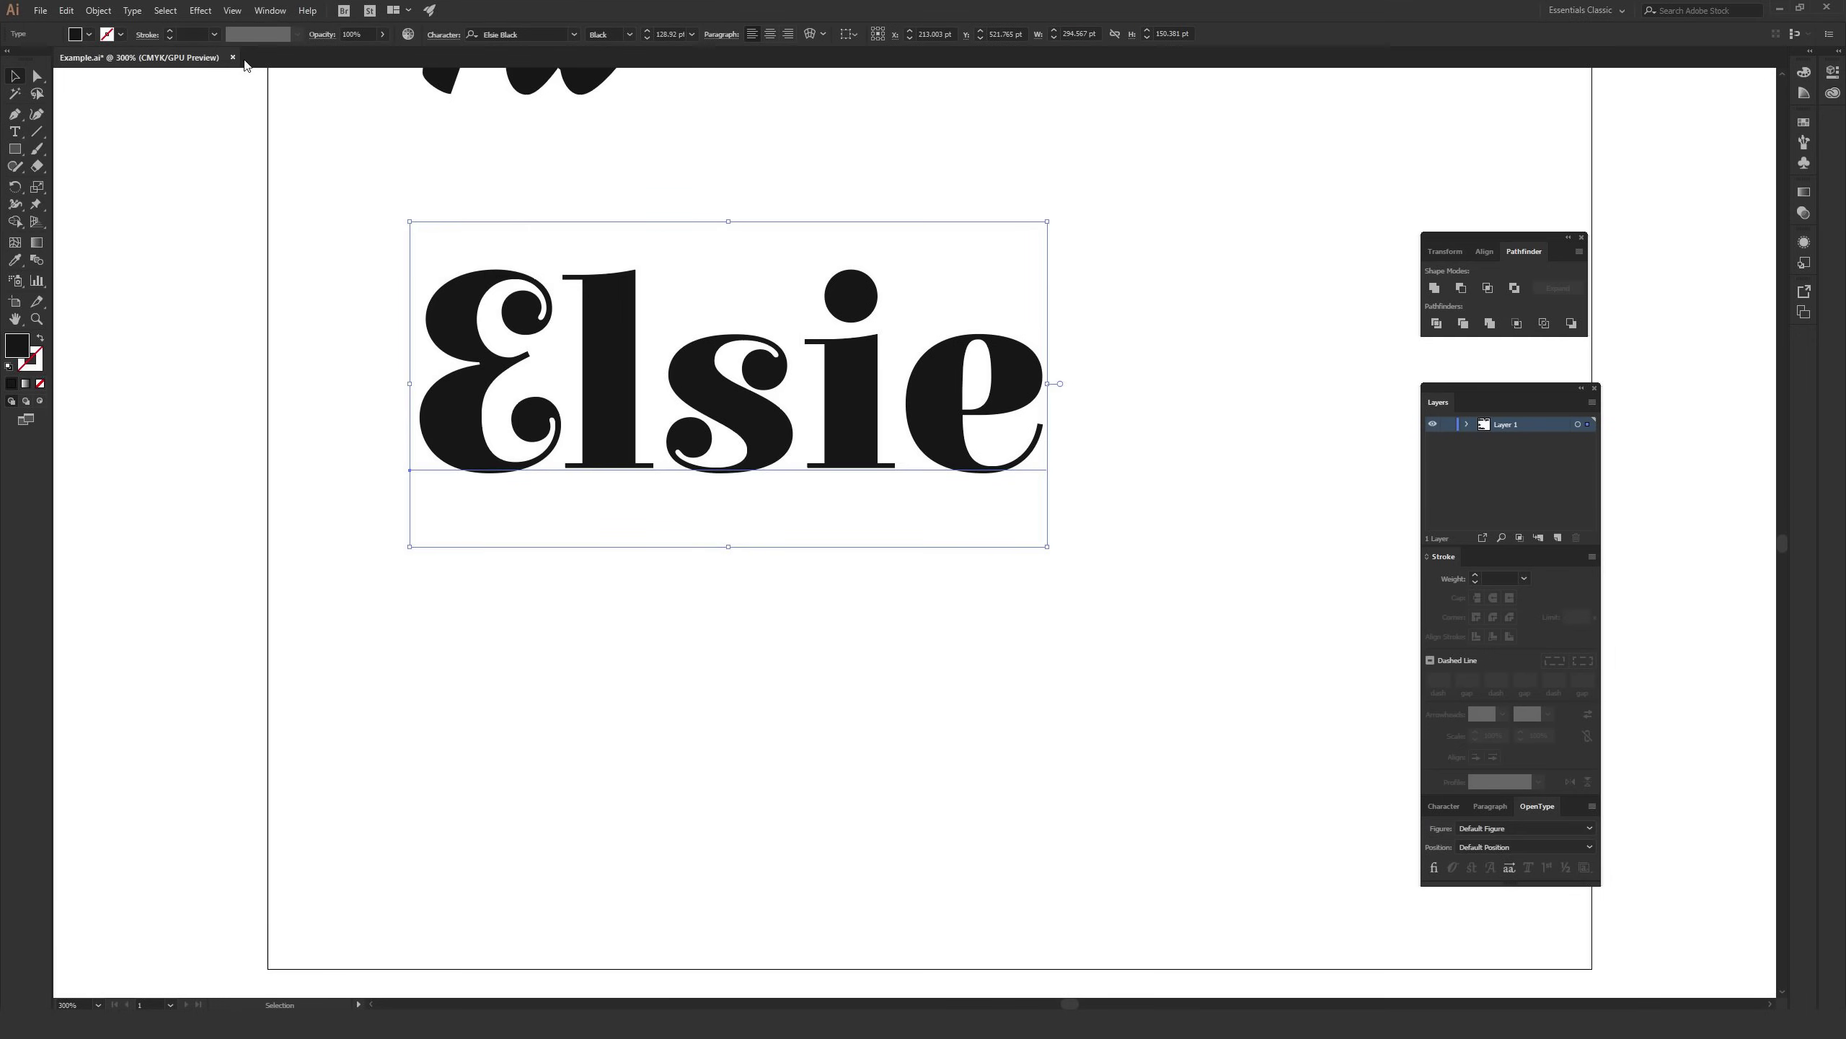
Browse Elsie's font in the Glyphs panel, close it, and deselect the text
left_click(131, 10)
left_click(164, 95)
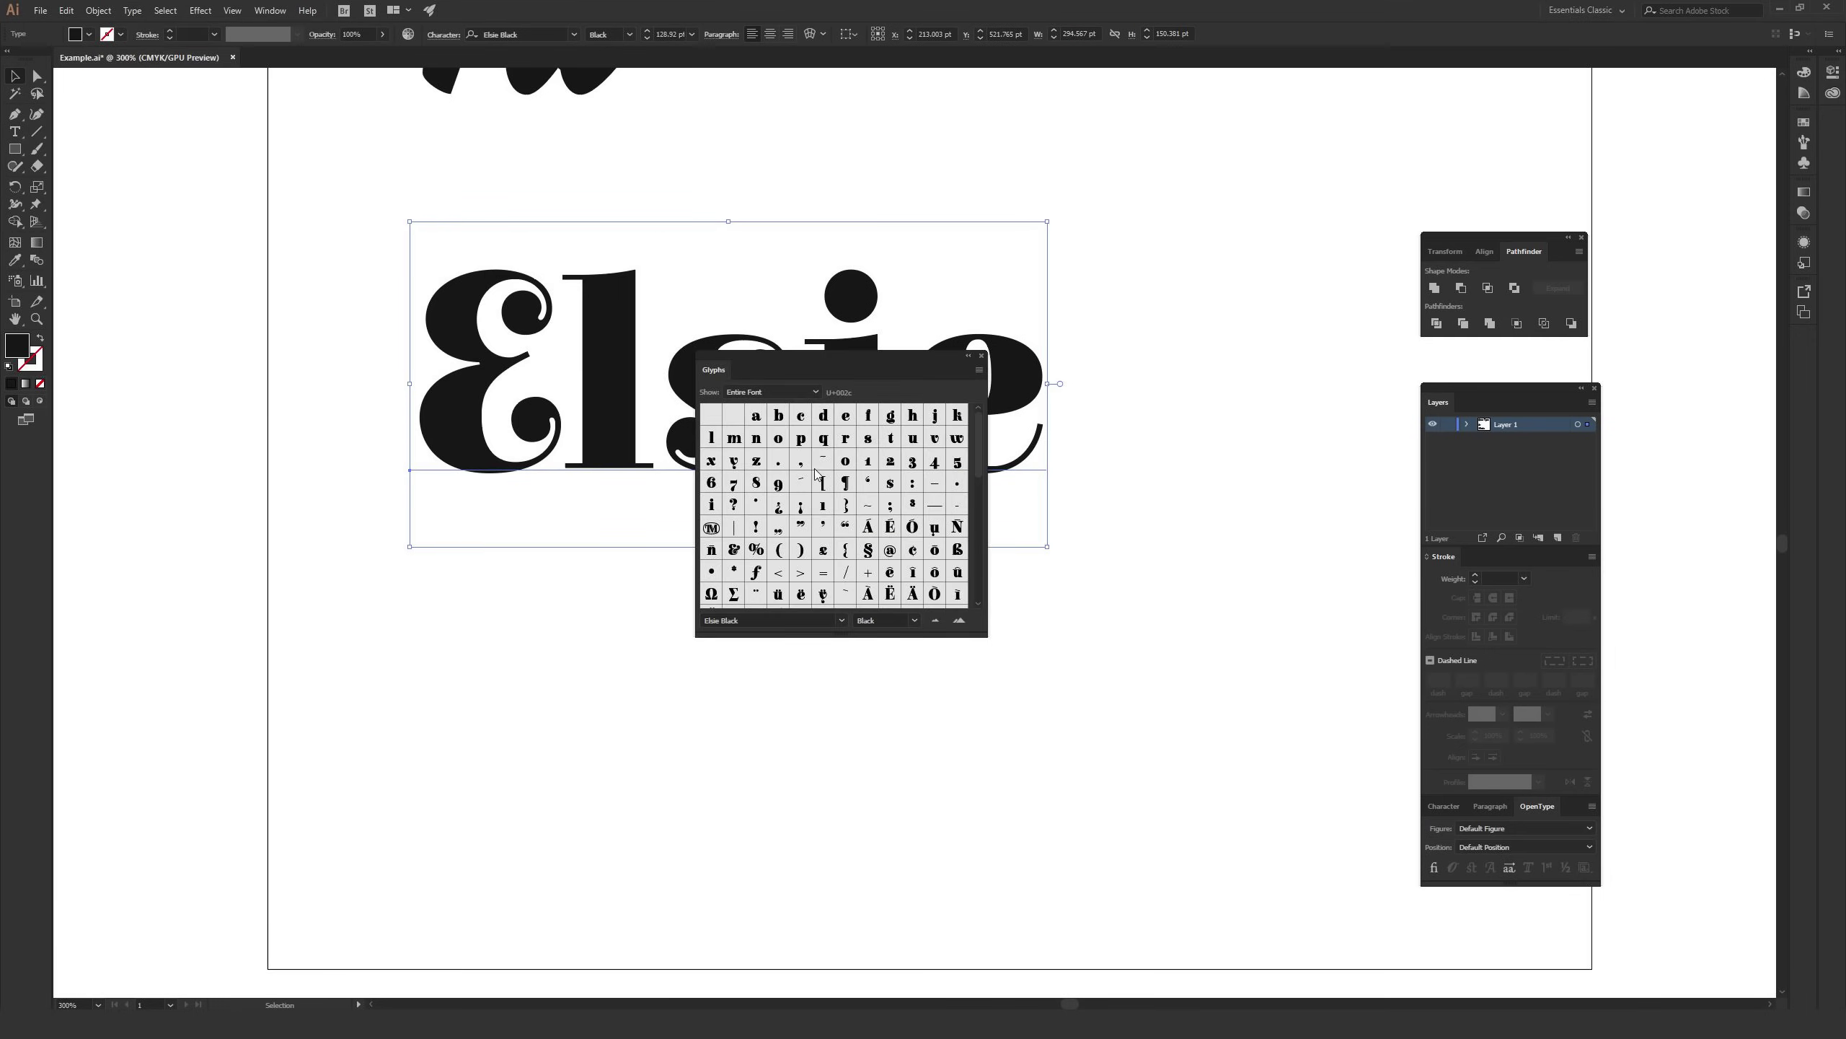
scroll(816, 473, "down", 10)
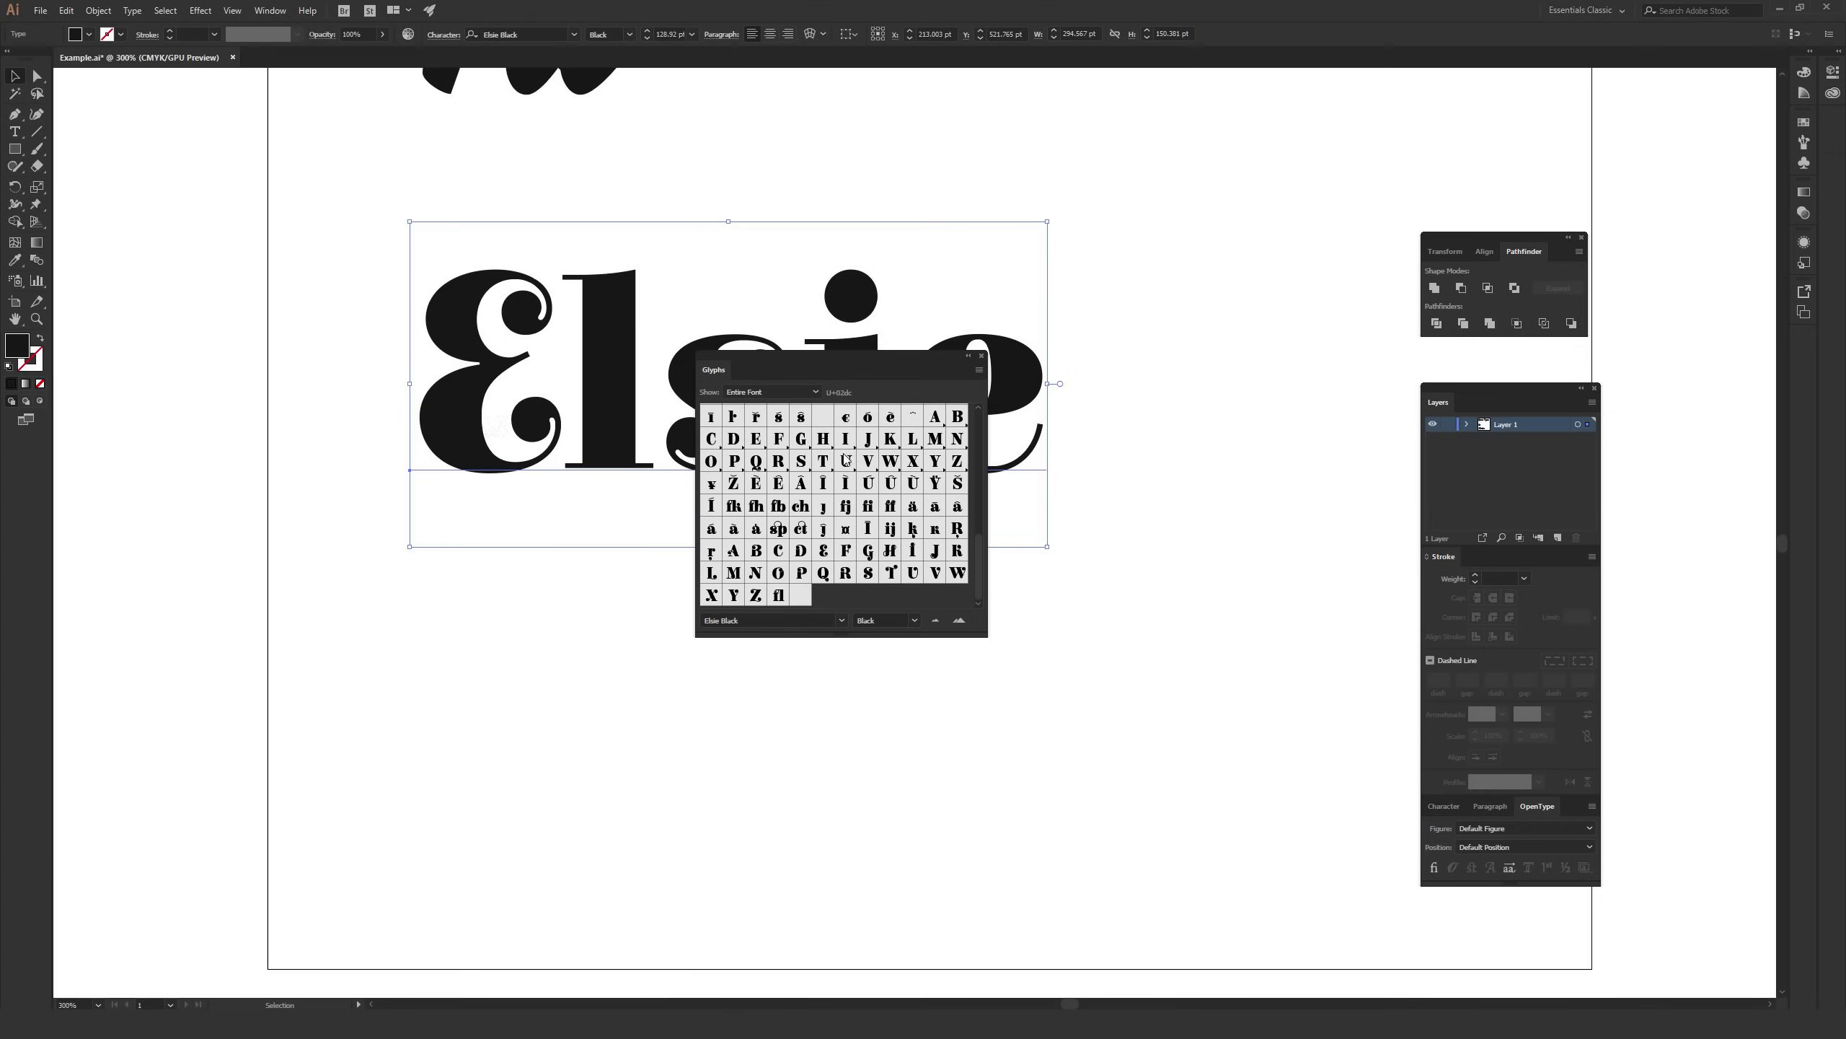
left_click(981, 355)
left_click(1143, 326)
left_click_drag(1125, 256, 1051, 473)
scroll(1051, 474, "up", 10)
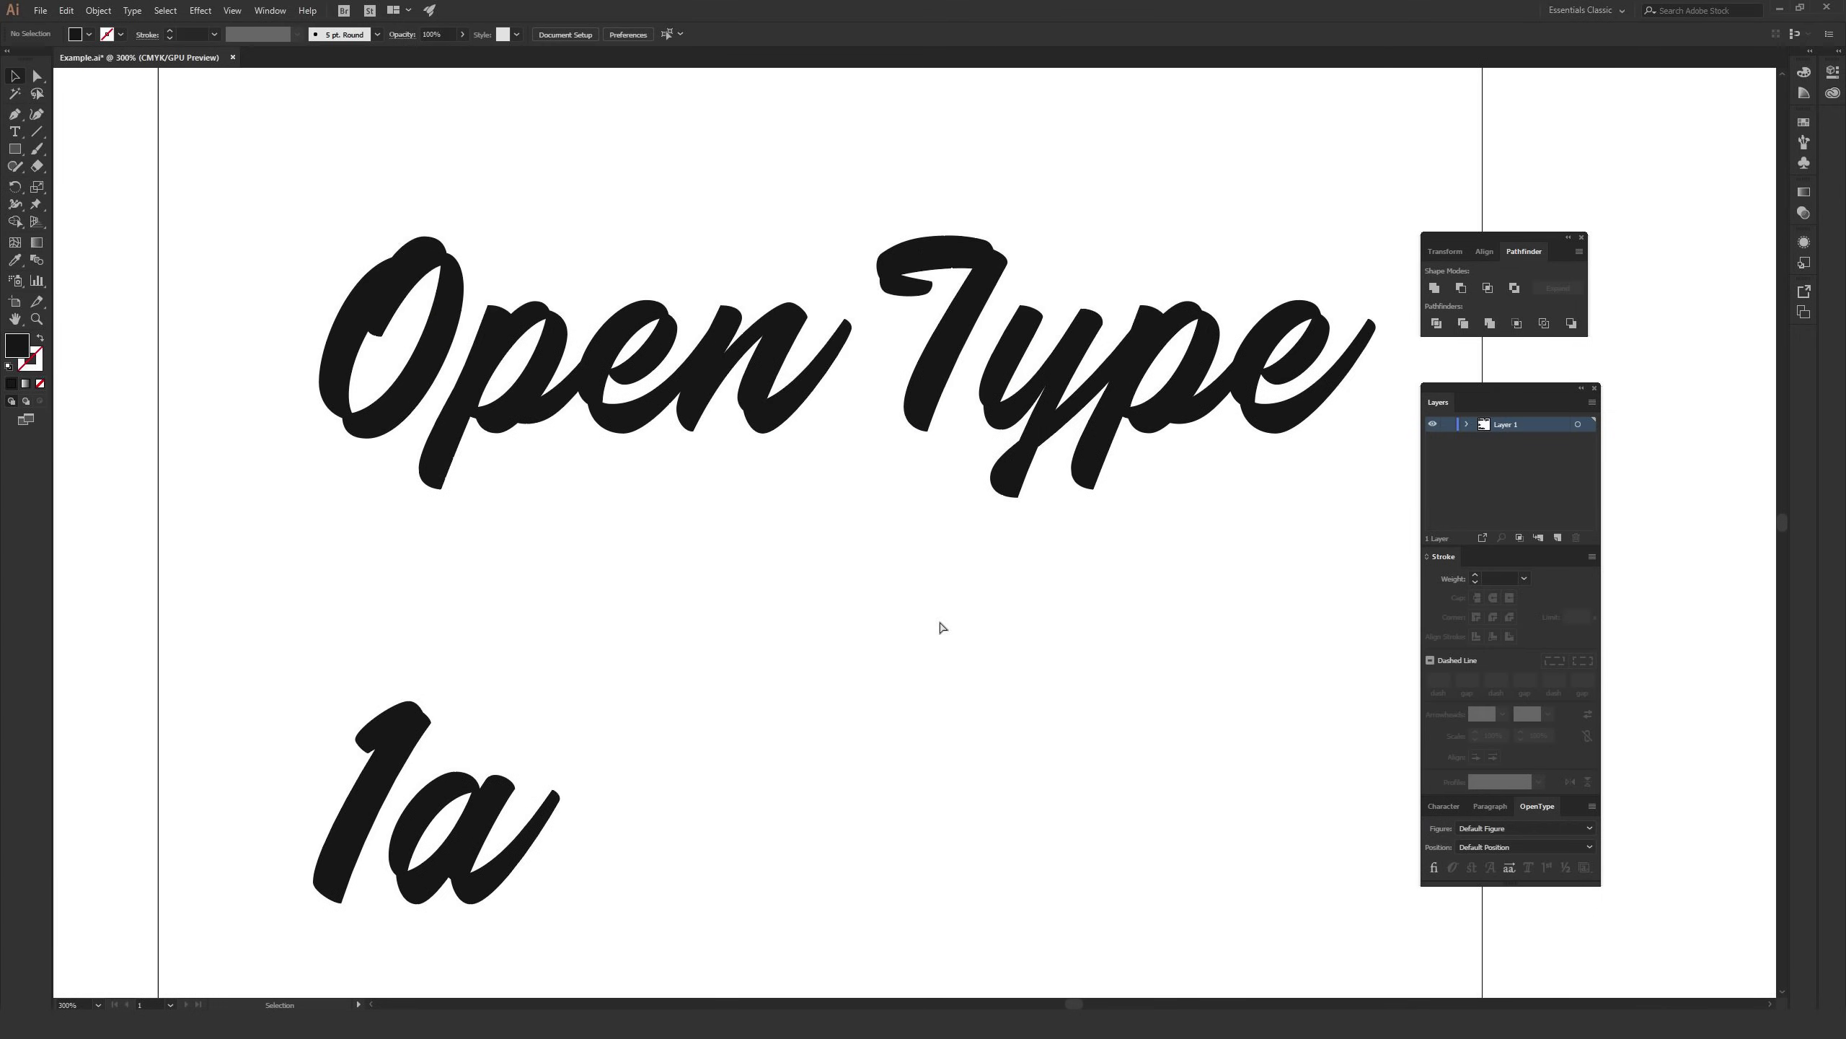
Zoom out from 300% to 200% with Ctrl+- to fit the whole artboard
key("ctrl+minus")
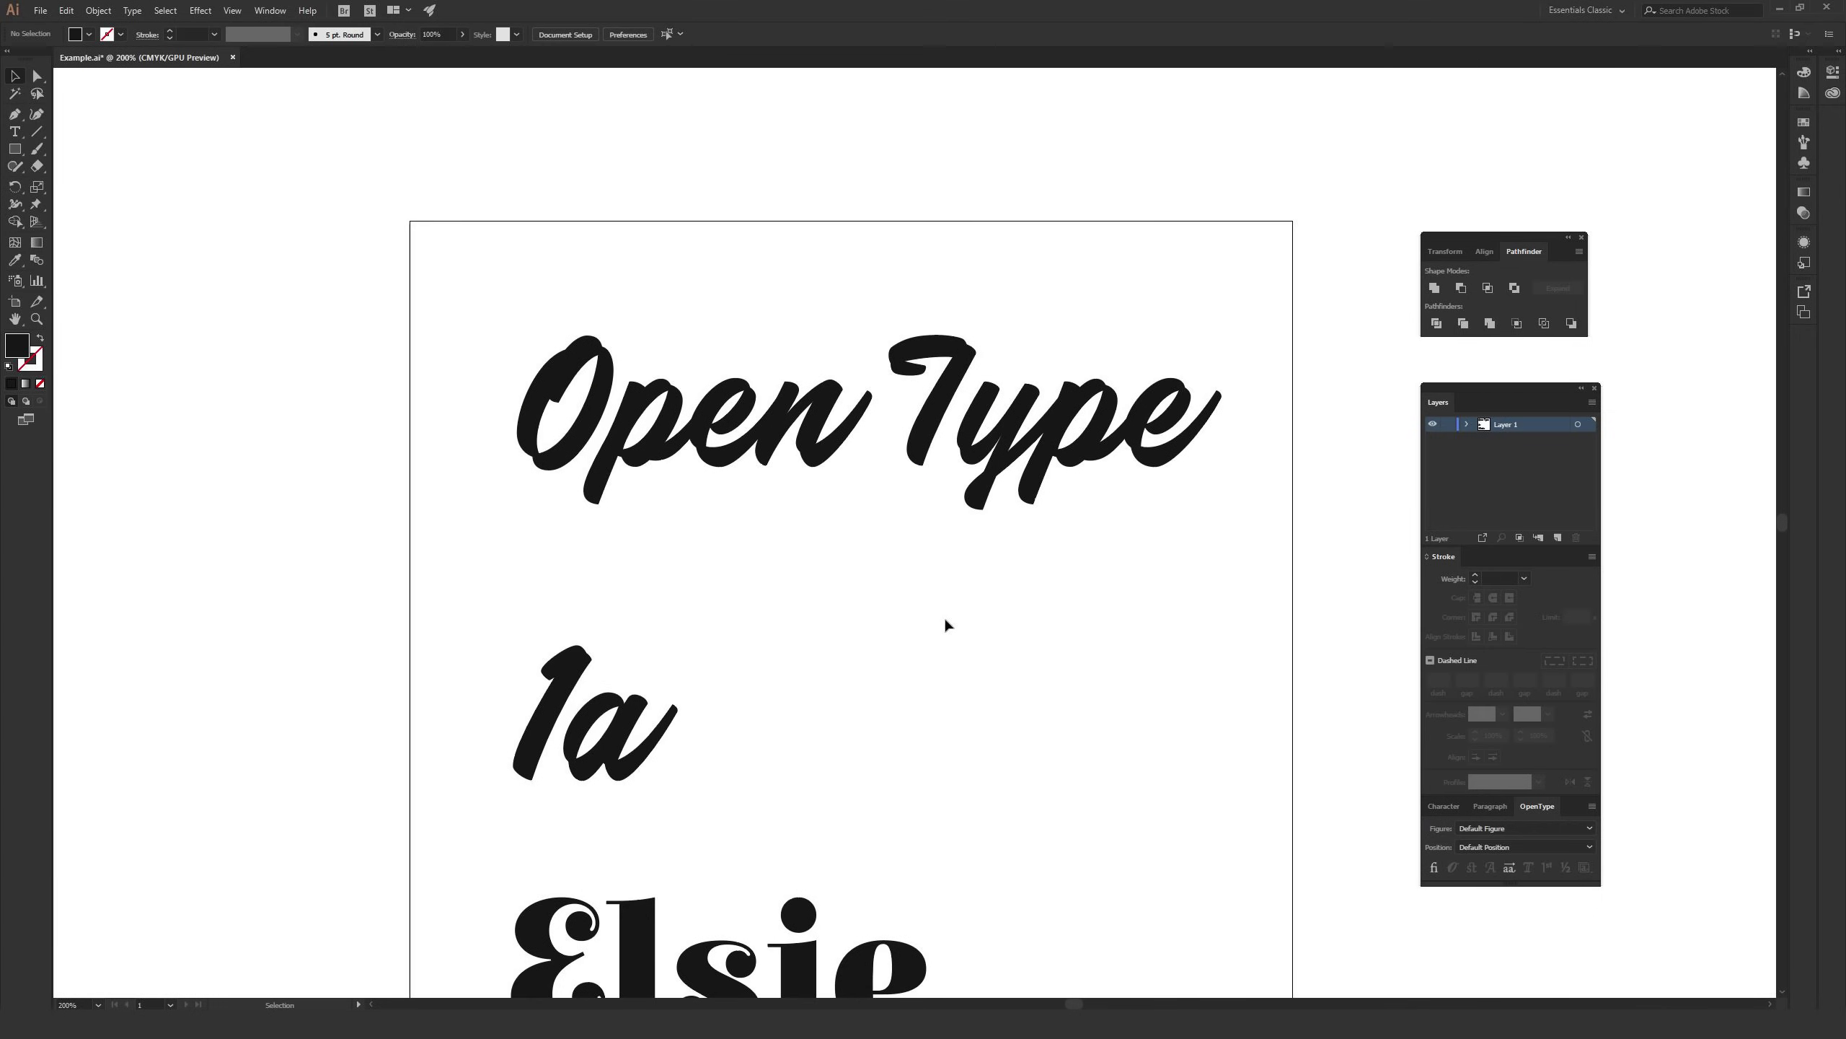